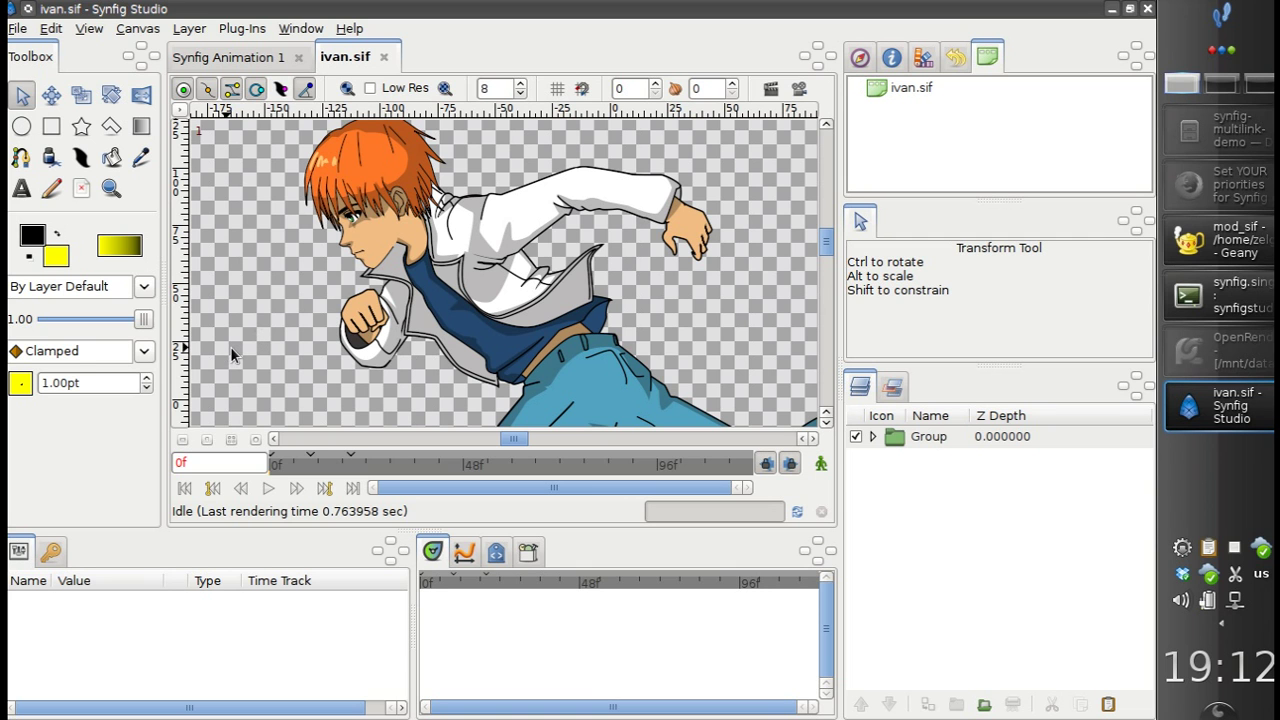
Step: Examine the running character artwork on the canvas, from the head and torso down to both legs and the ground line
drag(296, 394, 380, 319)
scroll(298, 356, down, 2)
scroll(307, 357, down, 4)
scroll(307, 355, left, 1)
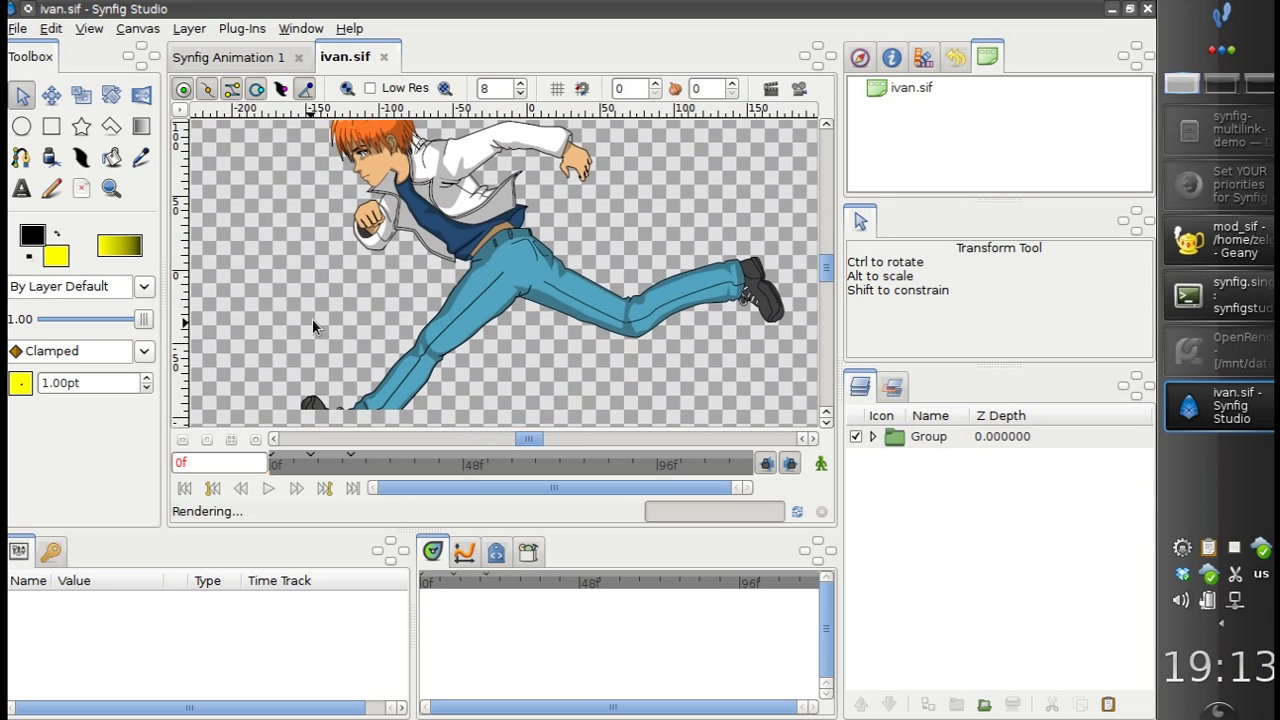
scroll(308, 352, up, 1)
scroll(300, 328, right, 2)
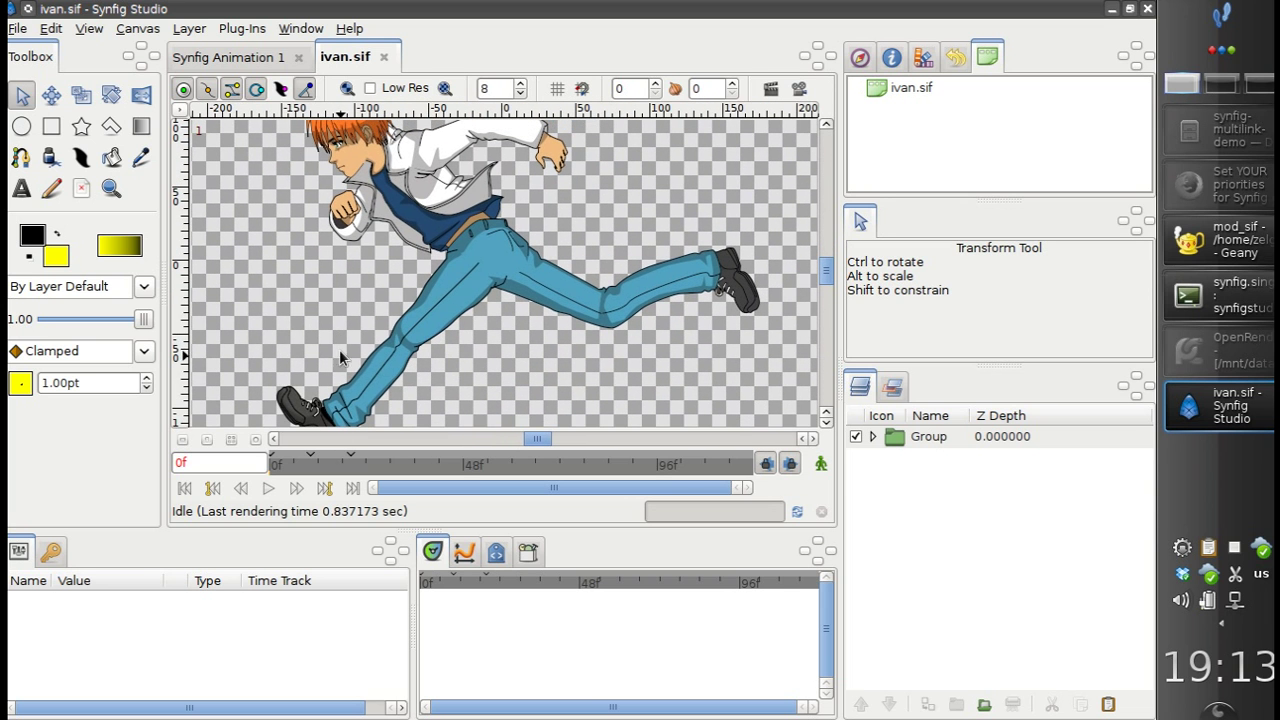
drag(274, 312, 291, 299)
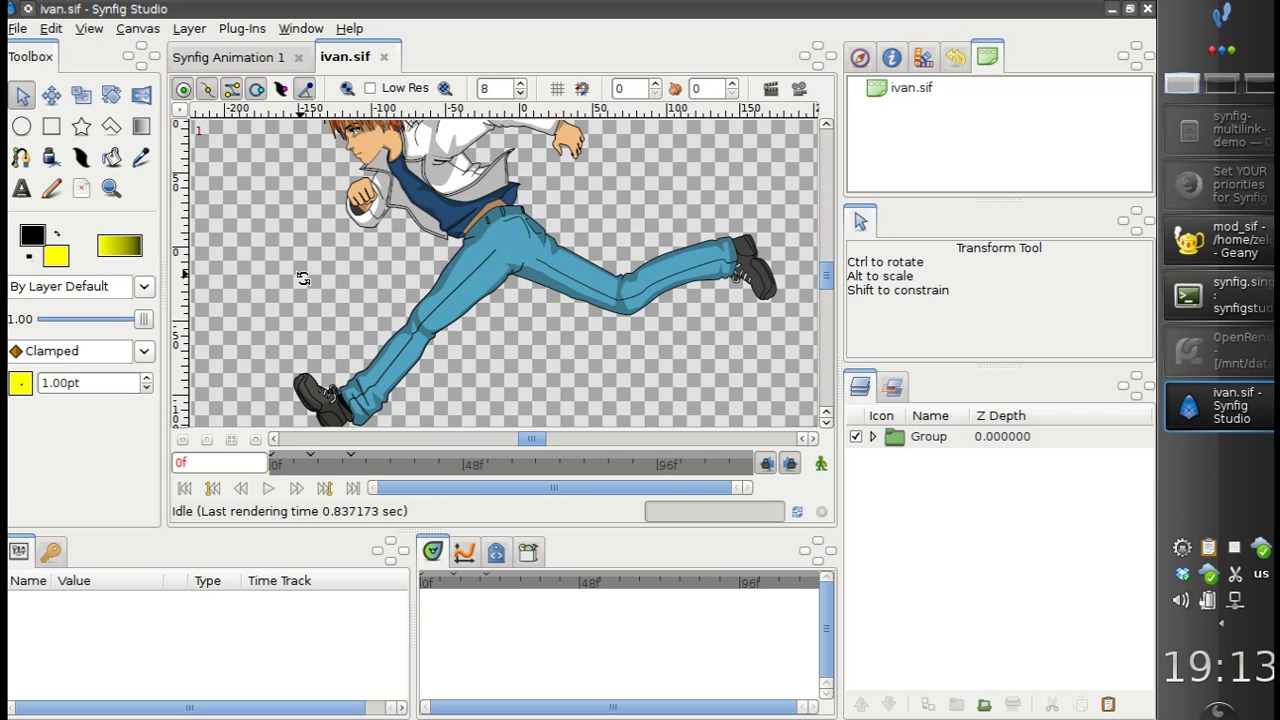
scroll(303, 279, down, 2)
drag(288, 281, 333, 289)
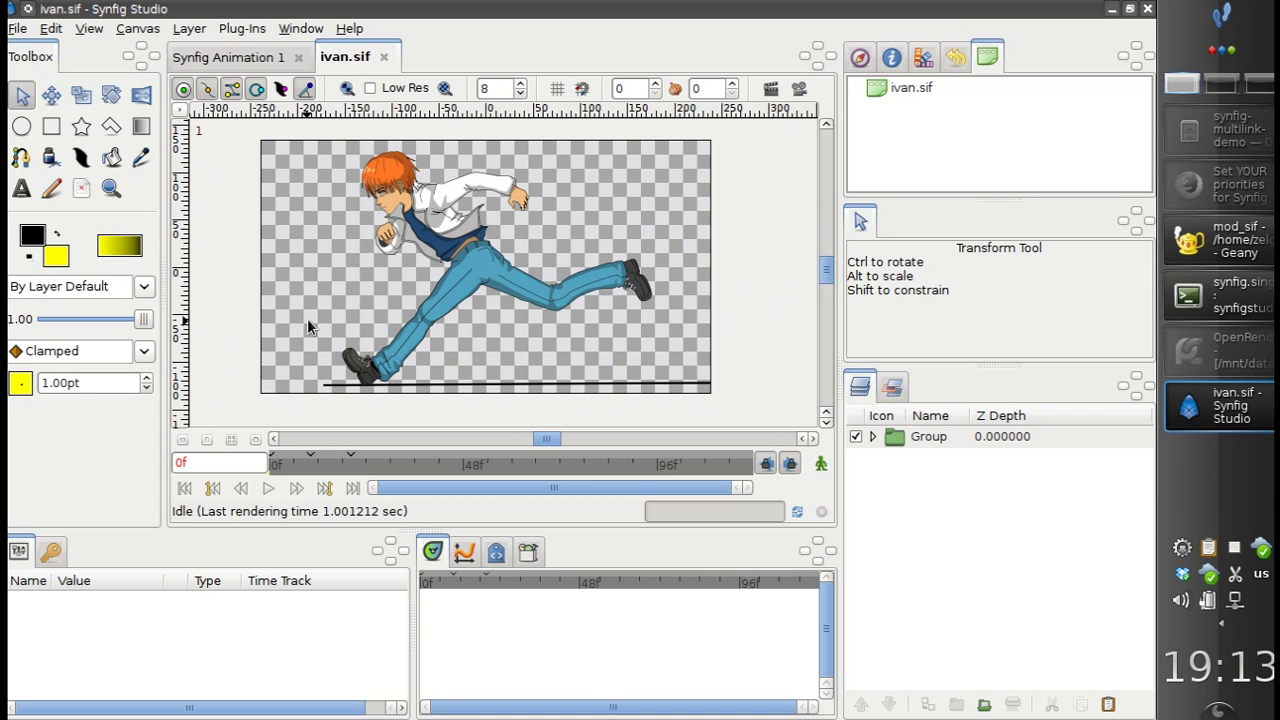
scroll(308, 306, right, 1)
scroll(308, 306, down, 1)
ctrl+scroll(307, 302, up, 1)
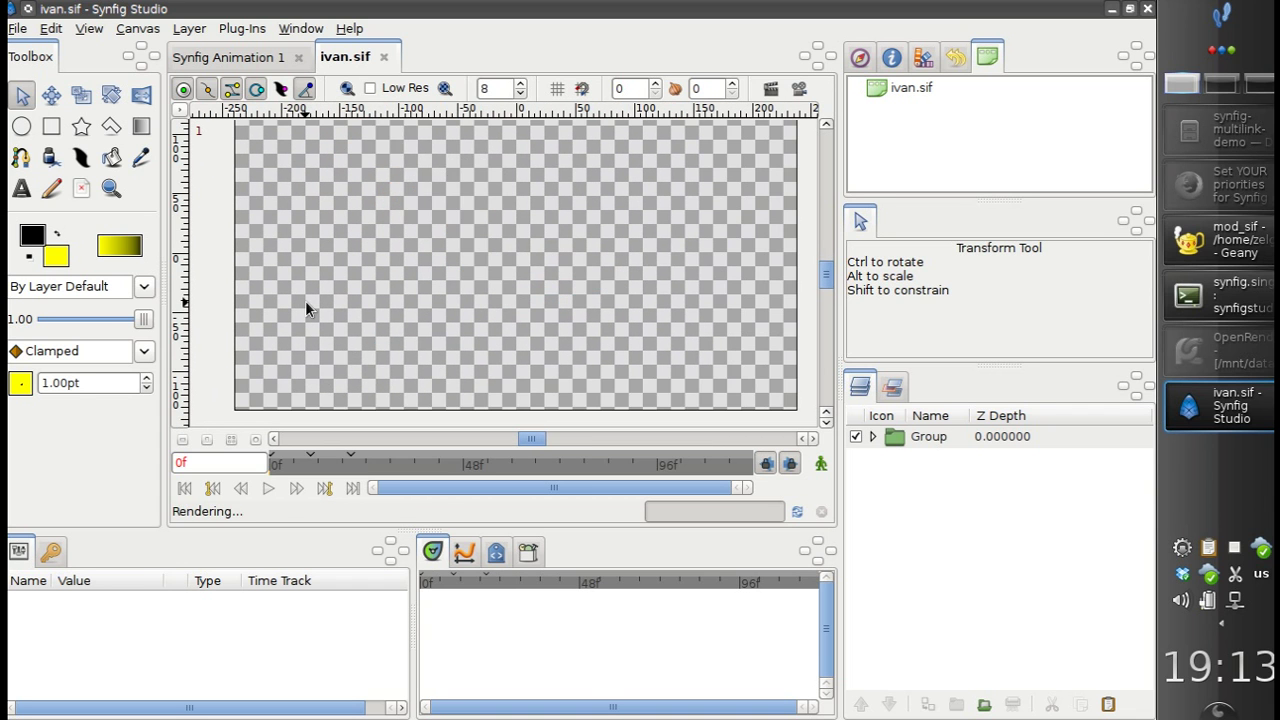
drag(363, 271, 352, 282)
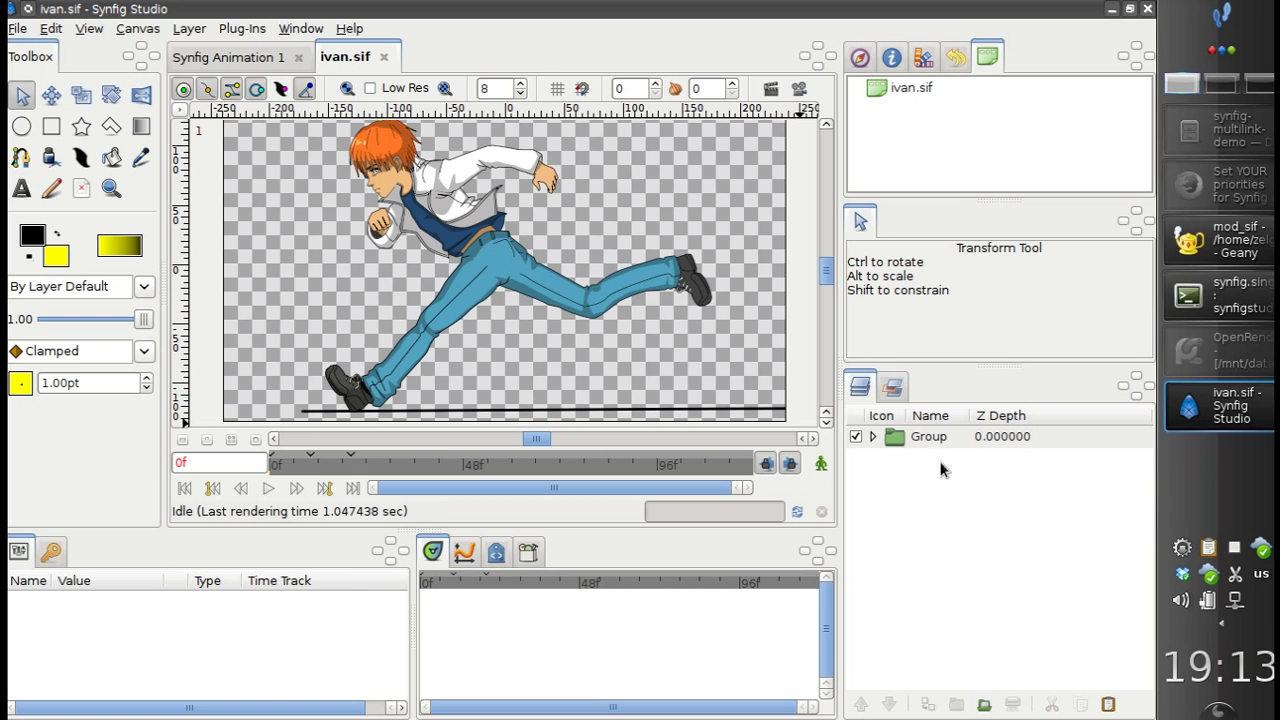
Step: Add a new Skeleton layer above the character's Group layer
click(910, 440)
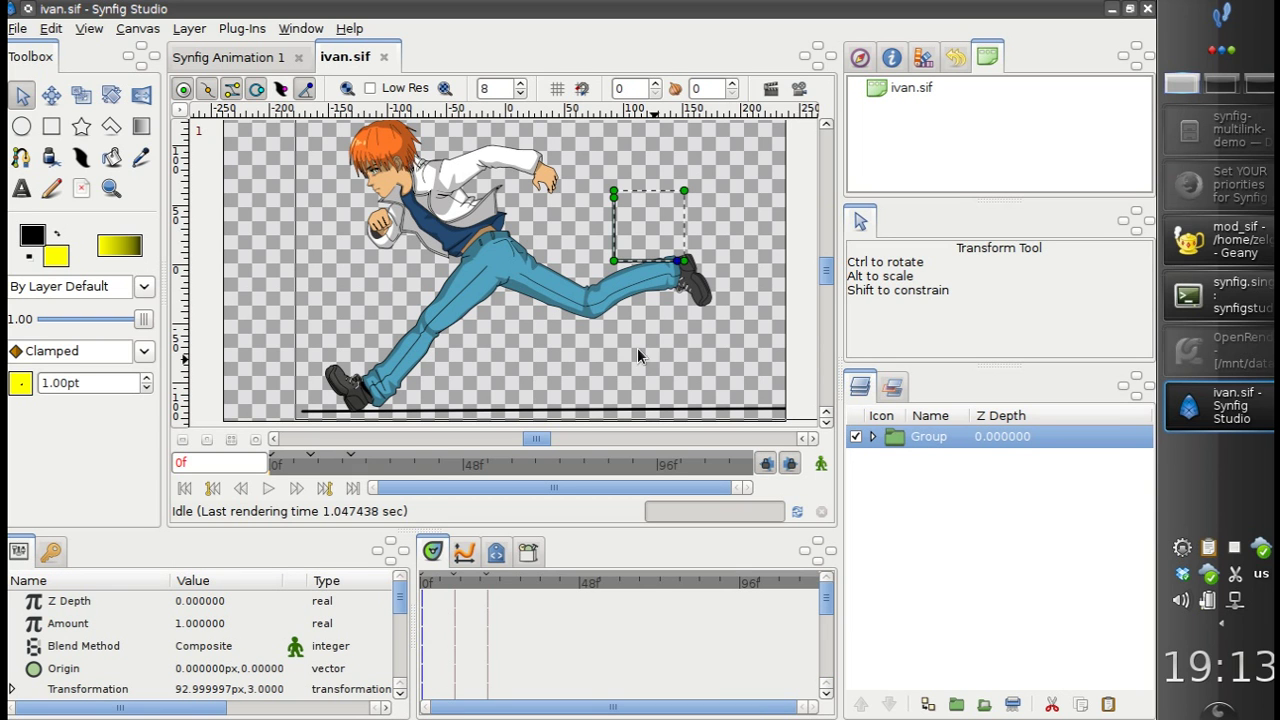
right_click(898, 440)
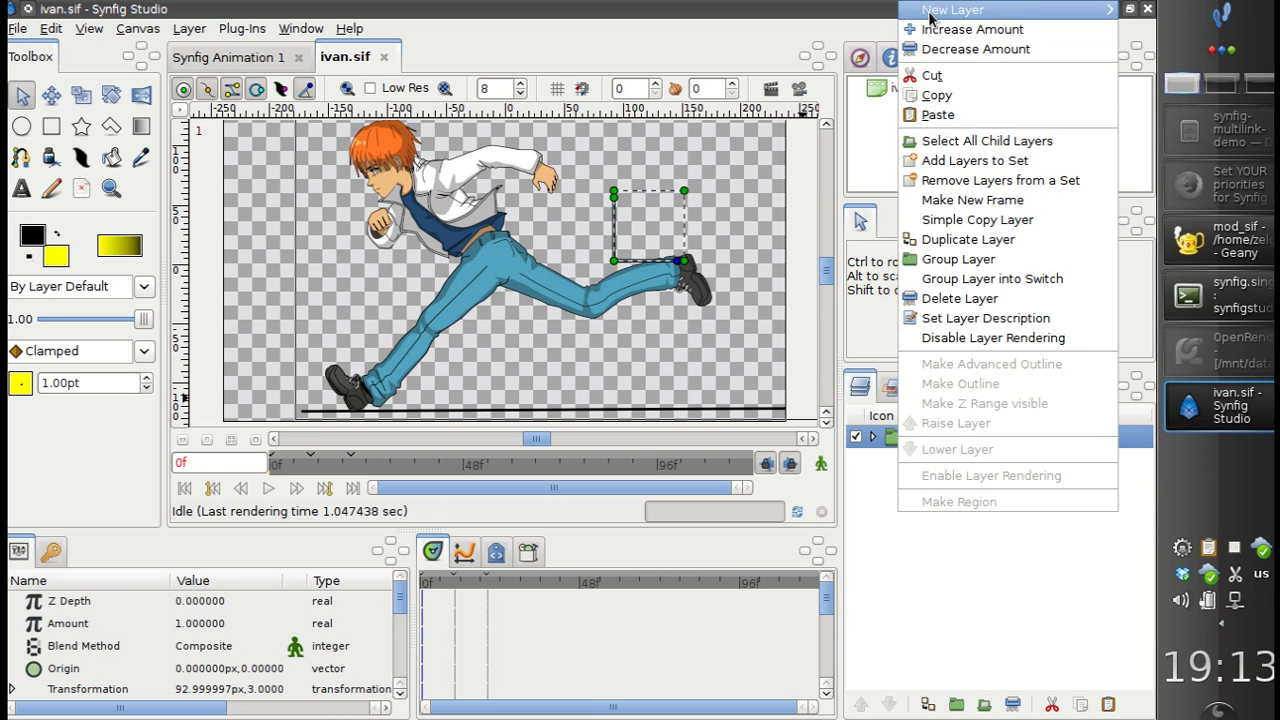
mouse_move(933, 12)
mouse_move(1145, 155)
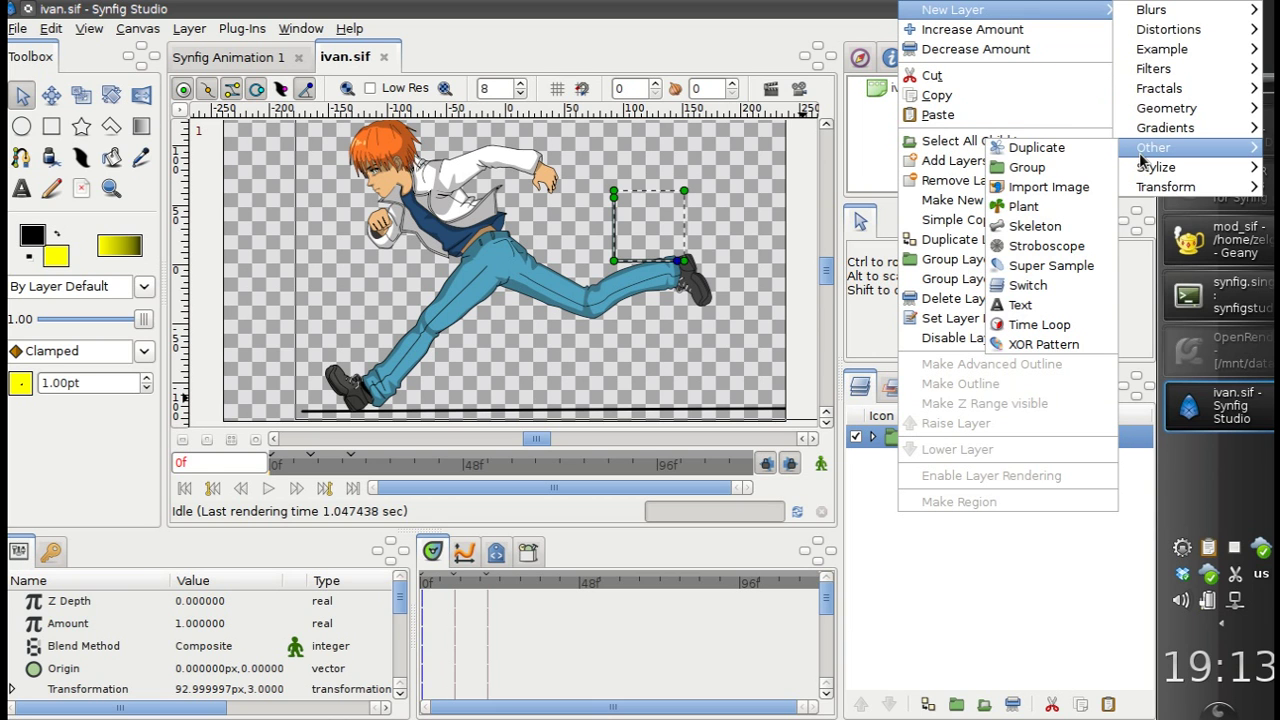
click(1007, 228)
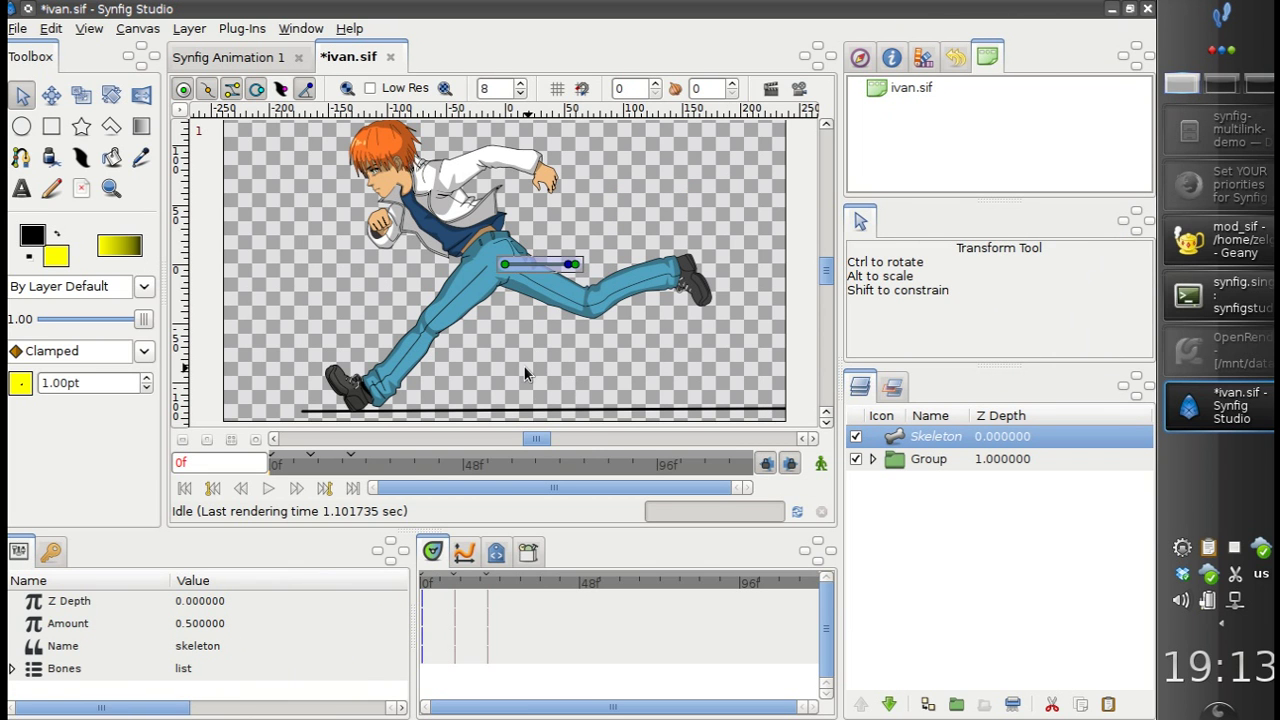
Step: Select the character group on the canvas and move it to about 110.66 px, 52.21 px
scroll(492, 370, down, 1)
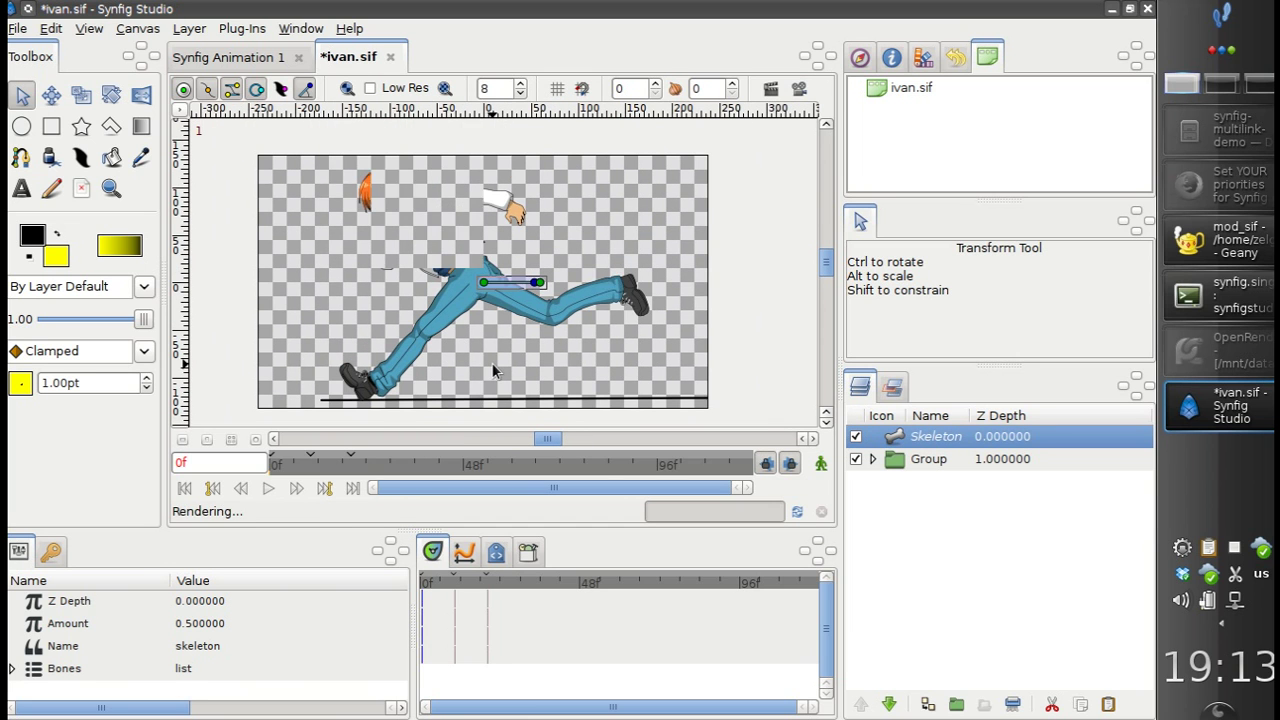
click(566, 268)
drag(620, 205, 642, 197)
drag(551, 274, 568, 234)
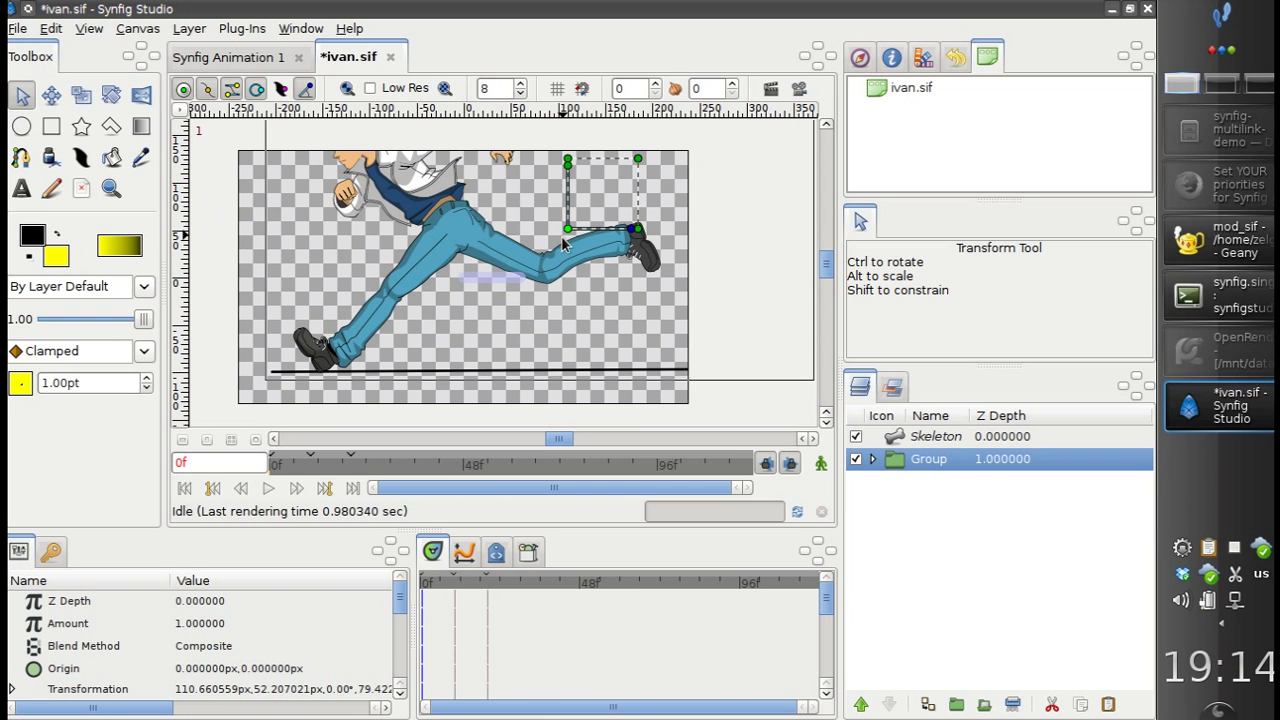
drag(472, 331, 548, 284)
scroll(537, 295, up, 1)
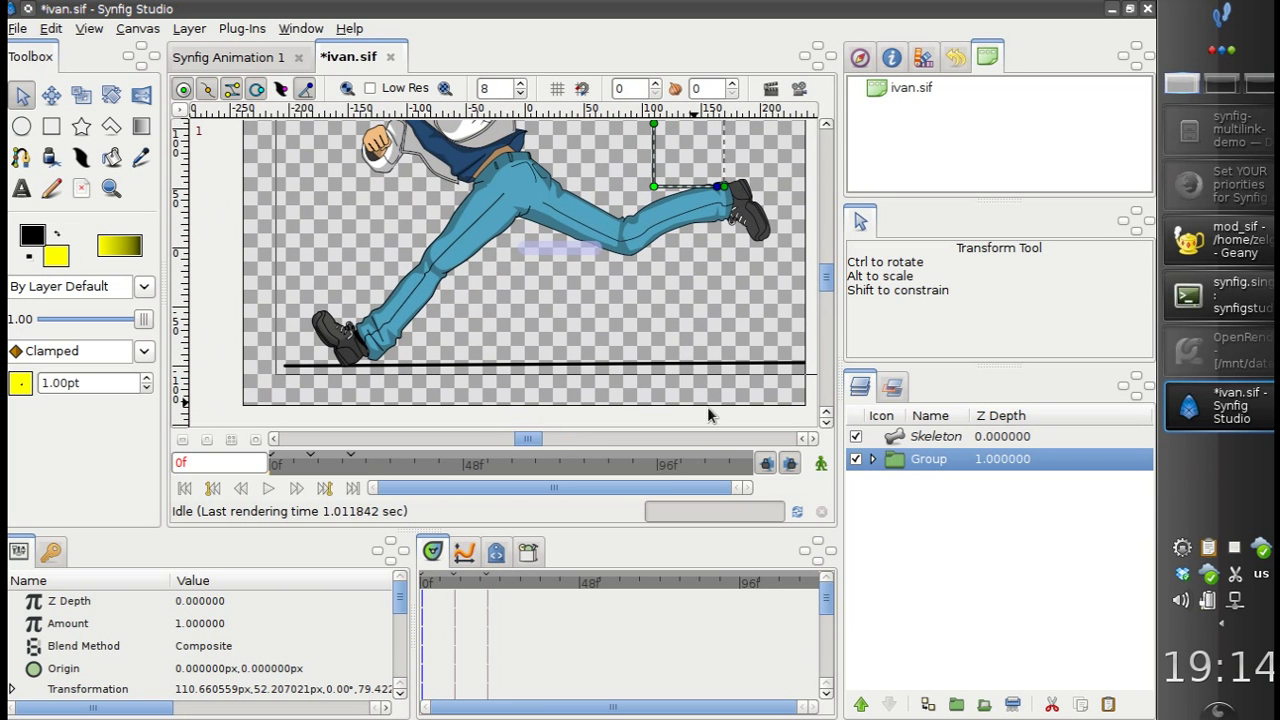
Step: Expand the character's Group layer and move the Skeleton layer inside it, above its other contents
click(896, 442)
click(897, 465)
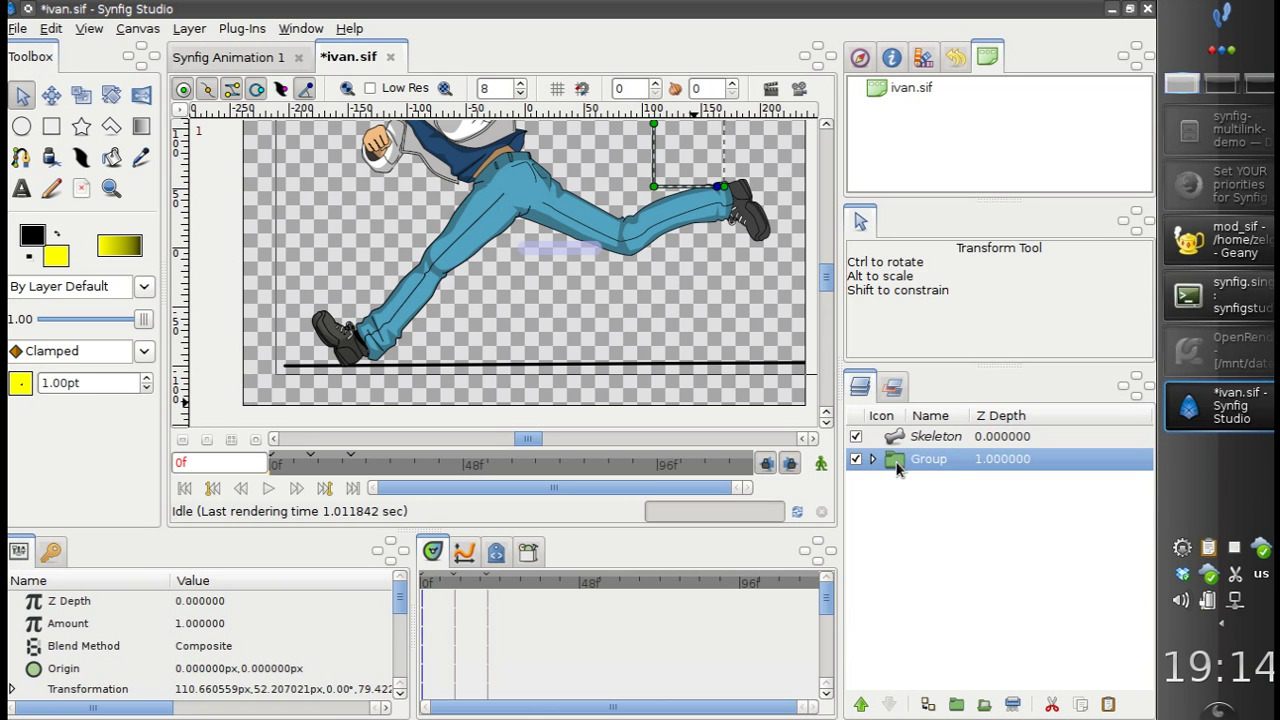
click(873, 461)
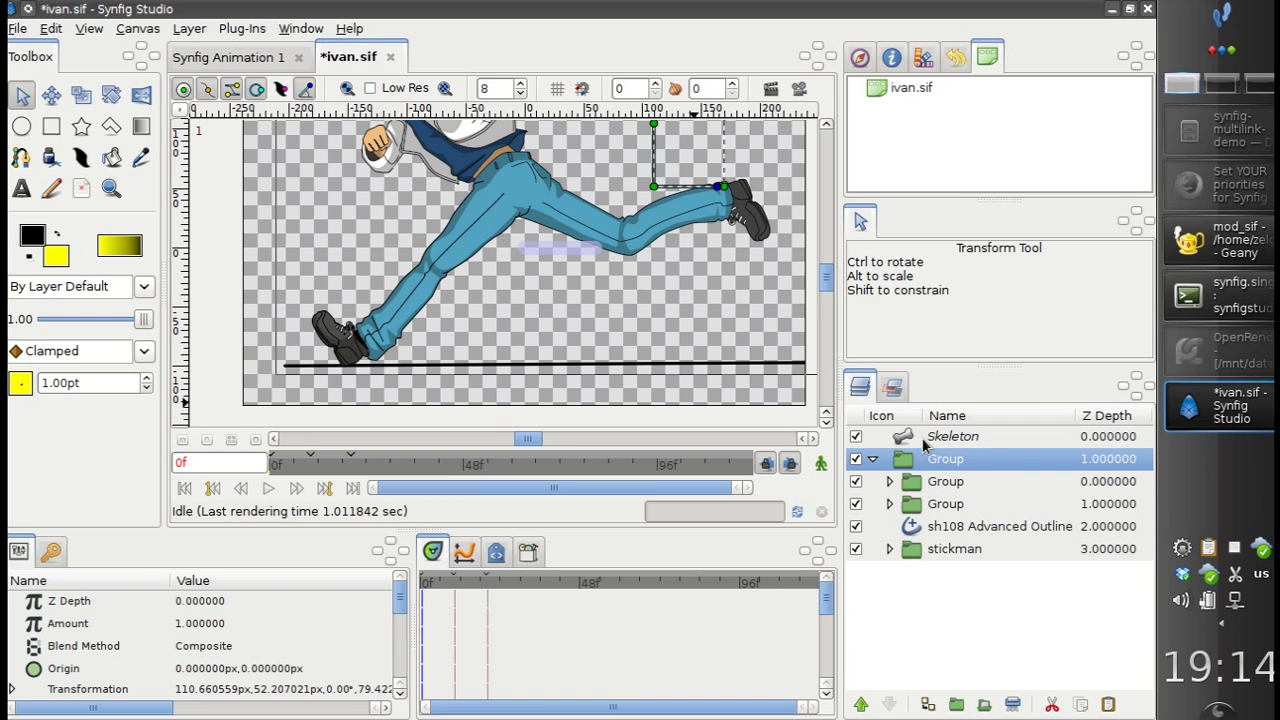
click(924, 438)
click(899, 466)
click(920, 440)
click(910, 462)
click(904, 441)
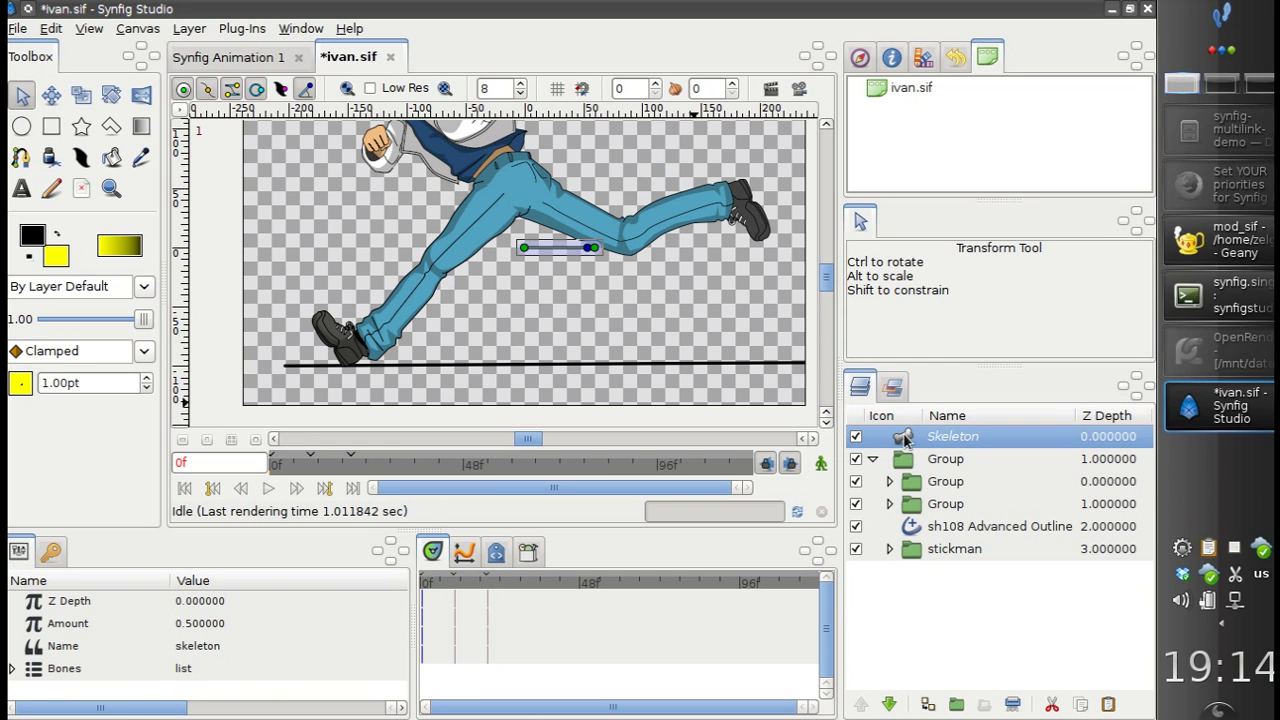
drag(906, 440, 916, 482)
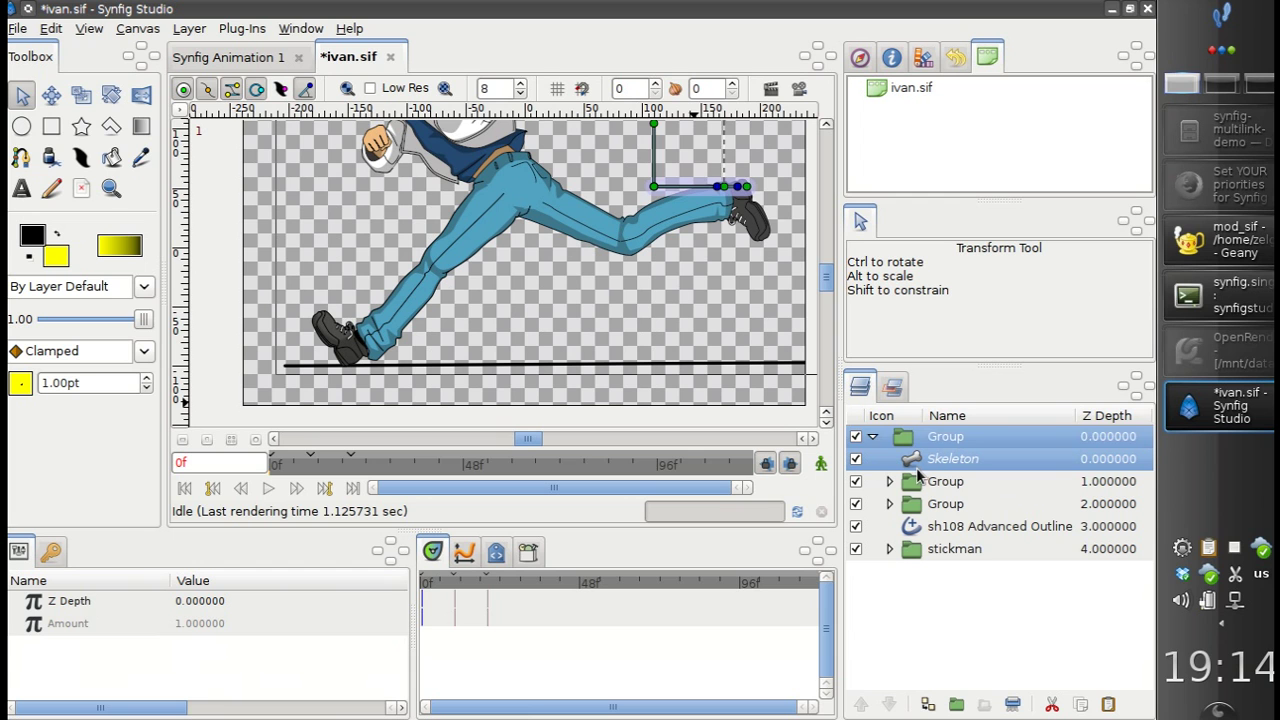
click(916, 467)
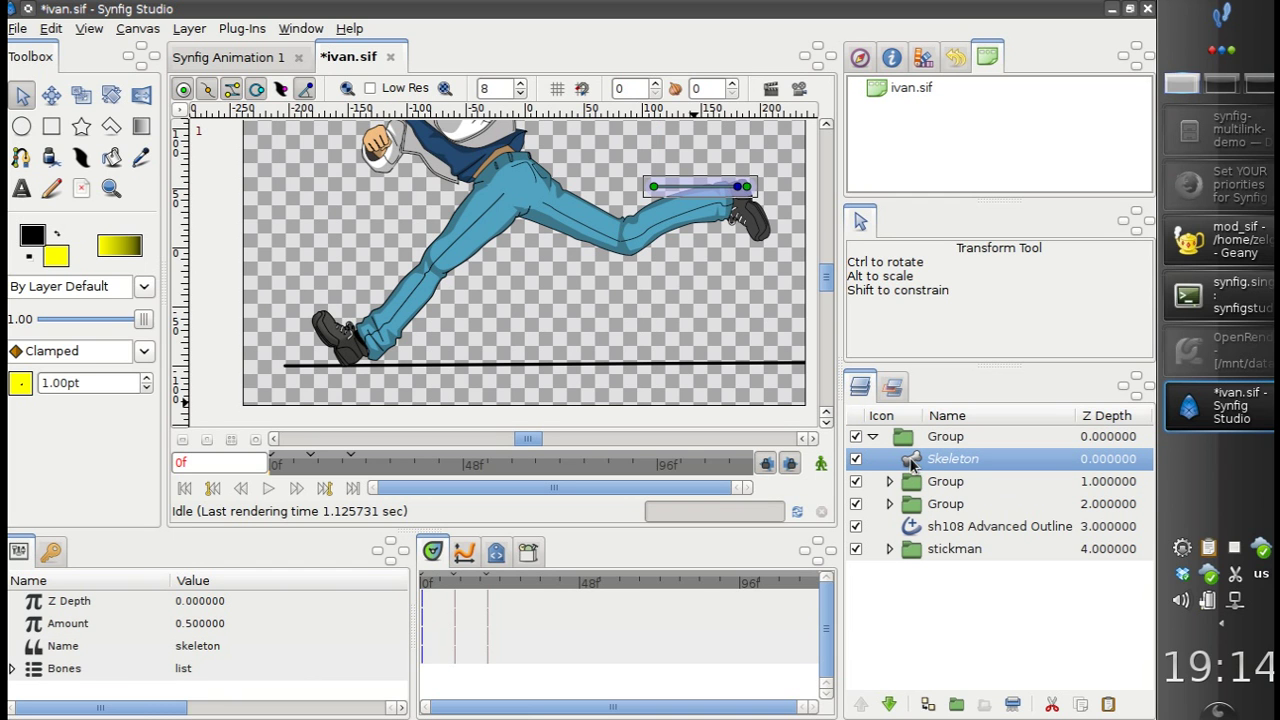
Step: Place the skeleton's bone along the front thigh, with its origin at the hip and its tip at the knee
click(915, 483)
click(913, 465)
drag(653, 186, 501, 200)
scroll(498, 215, up, 2)
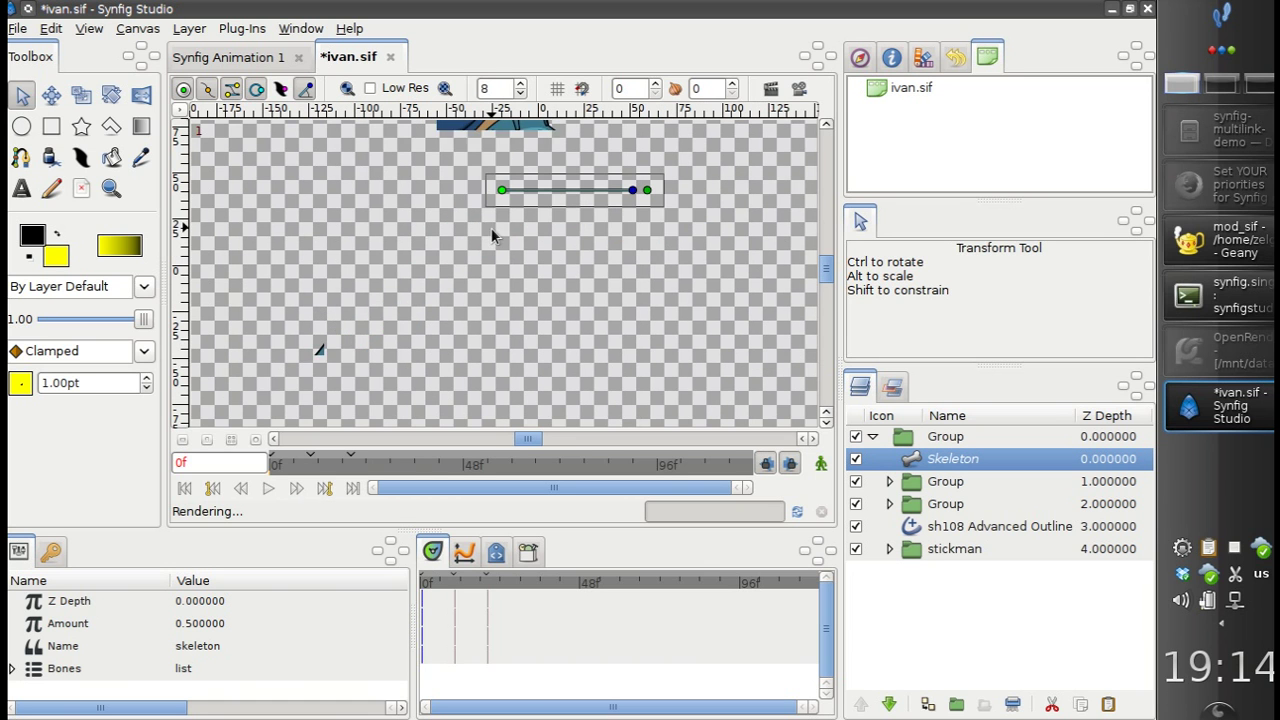
drag(504, 236, 509, 225)
drag(654, 225, 405, 337)
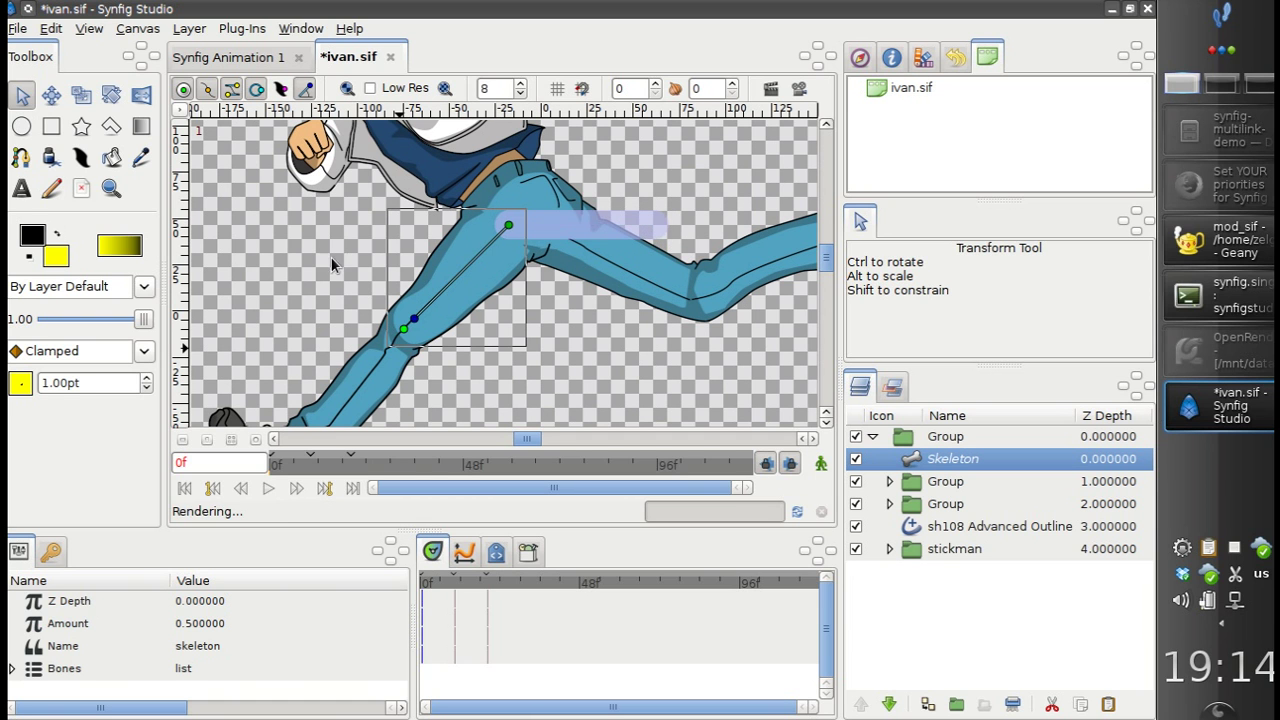
Step: Show the bone width handles and widen the thigh bone's knee end to about 15 px
scroll(398, 340, up, 2)
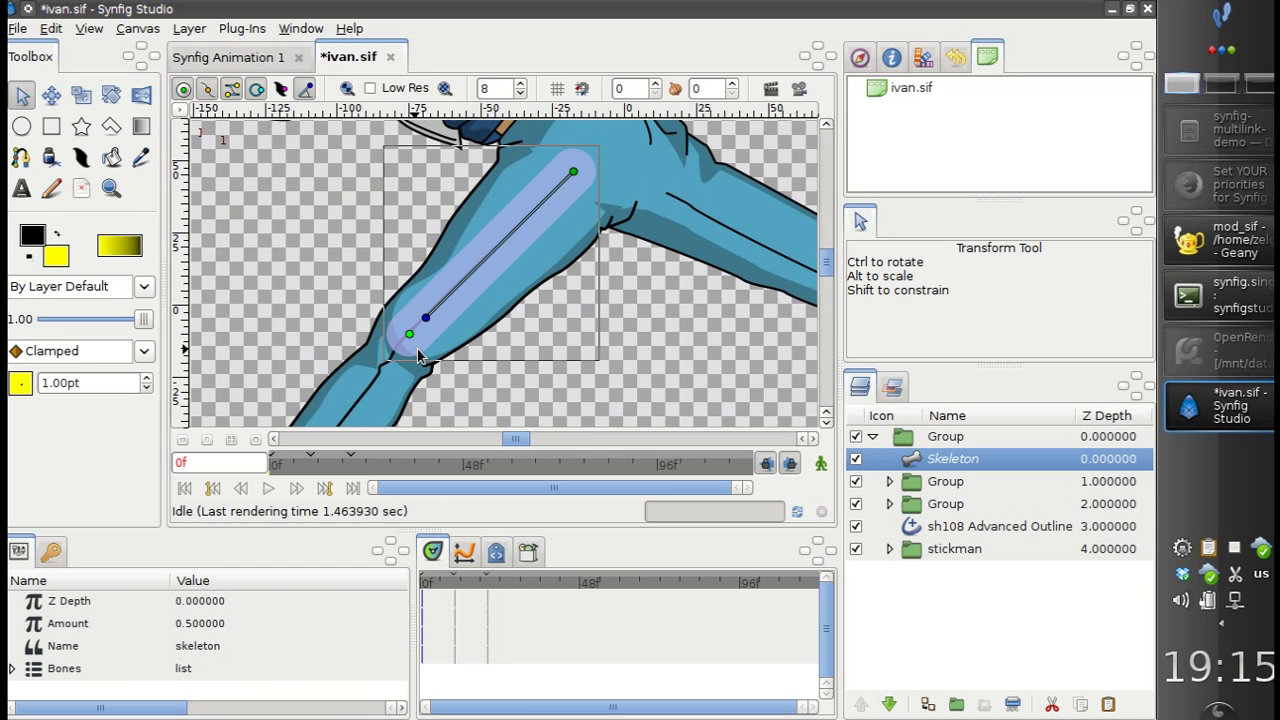
scroll(423, 373, down, 2)
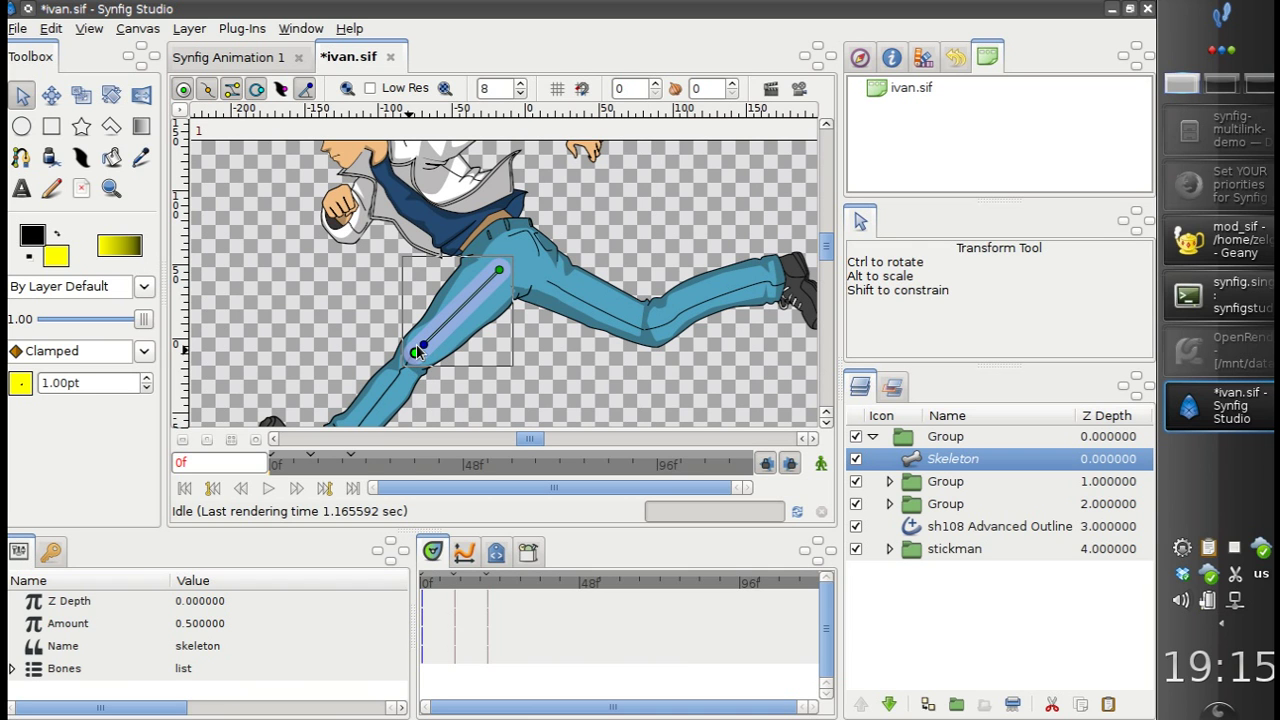
drag(460, 372, 480, 330)
ctrl+scroll(475, 330, up, 1)
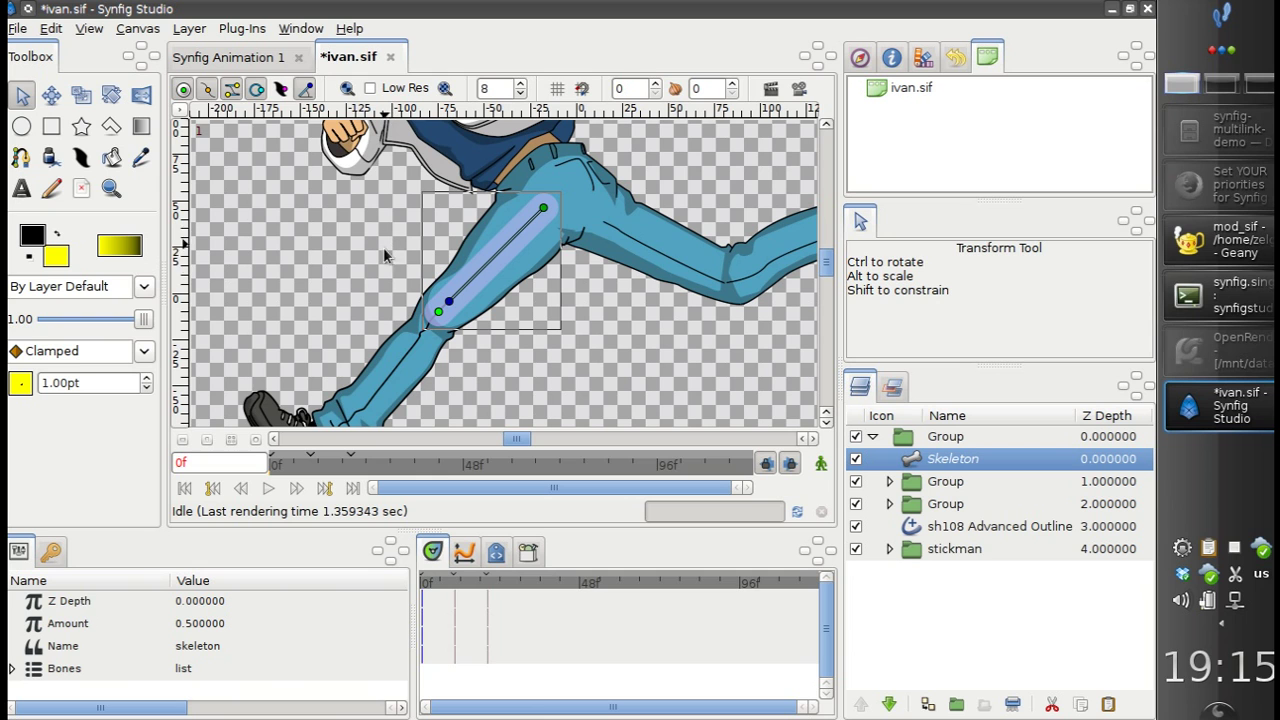
click(281, 89)
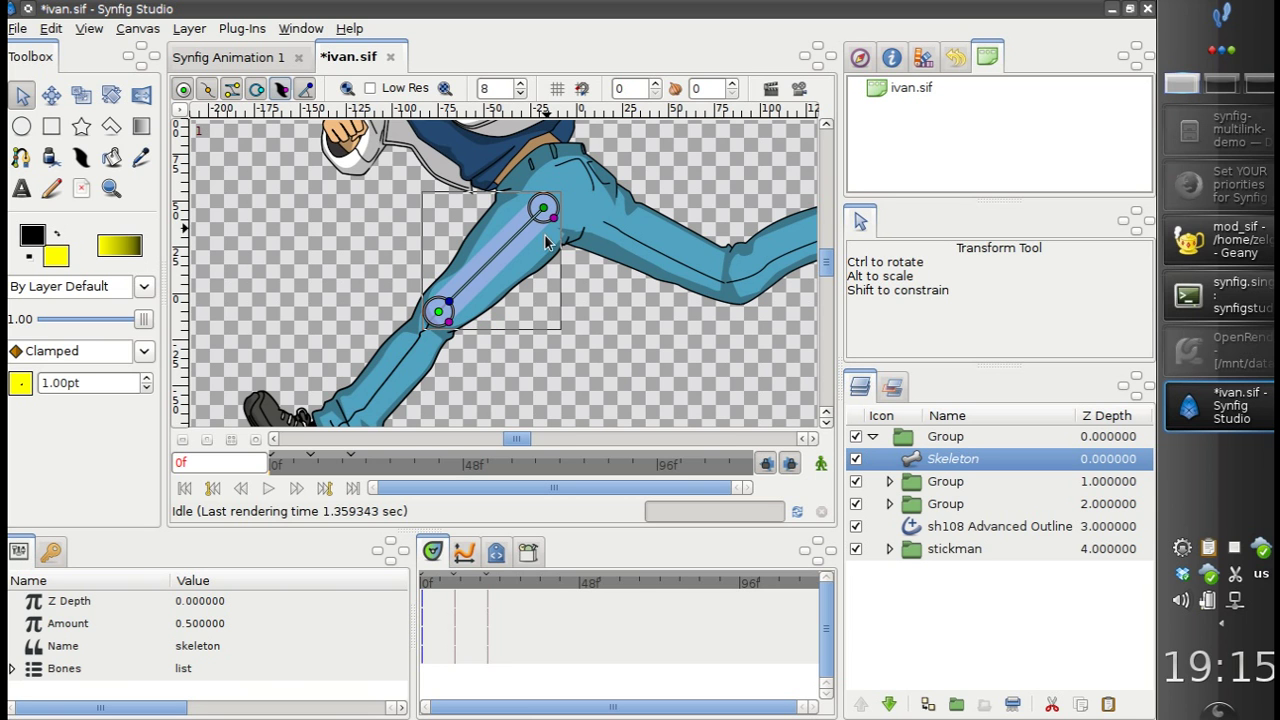
scroll(546, 240, up, 1)
scroll(530, 245, up, 1)
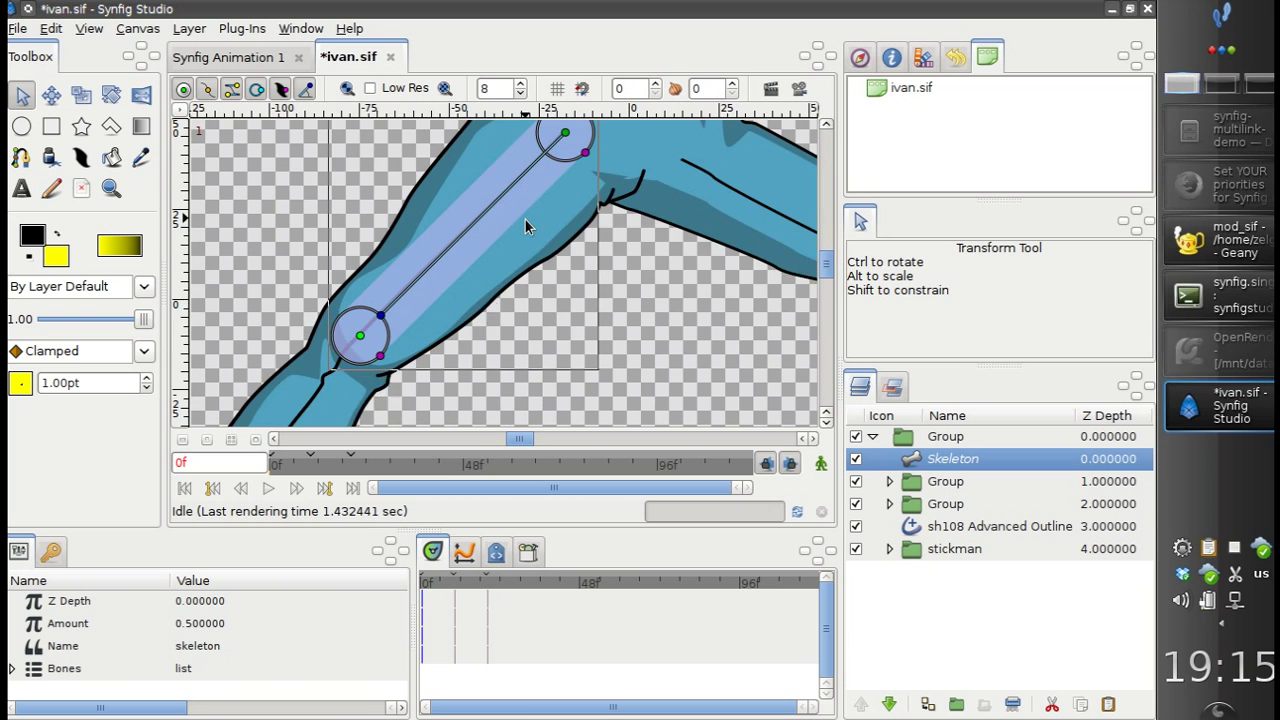
drag(567, 192, 548, 243)
drag(344, 393, 343, 397)
scroll(407, 390, down, 2)
drag(376, 301, 397, 320)
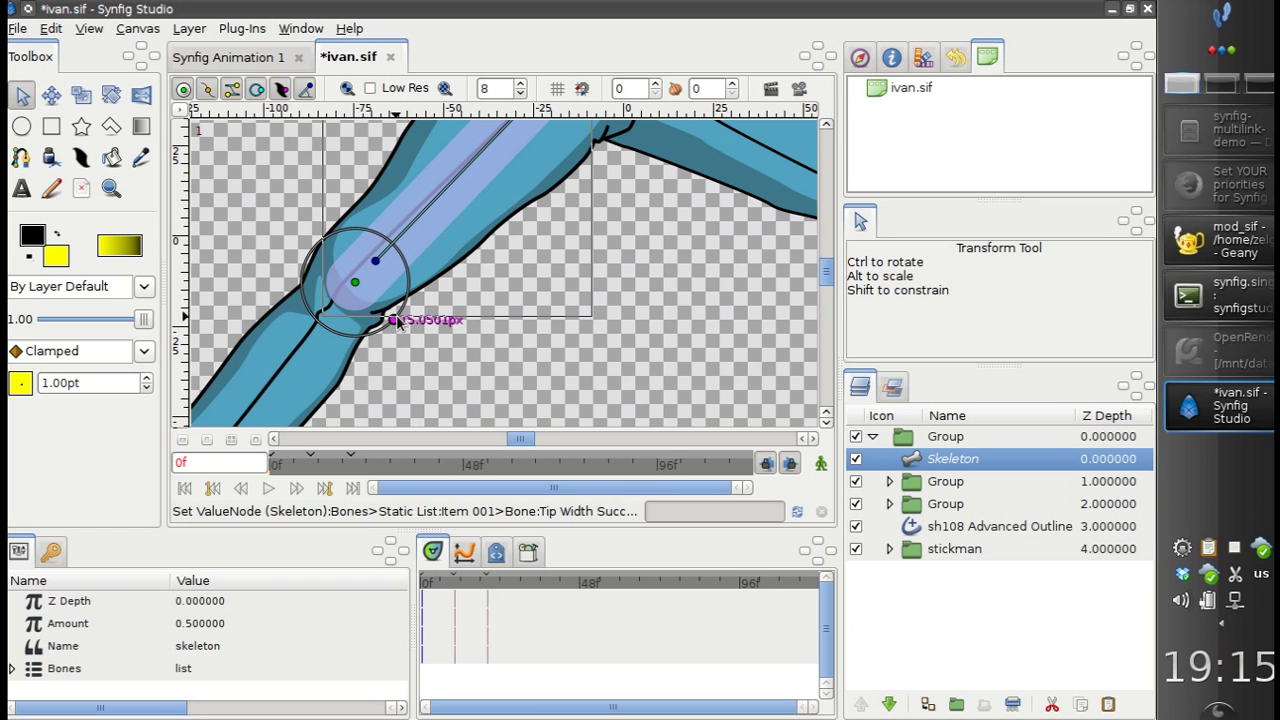
Step: Widen the hip end of the thigh bone until it covers the full upper thigh
scroll(452, 325, up, 2)
drag(521, 217, 566, 306)
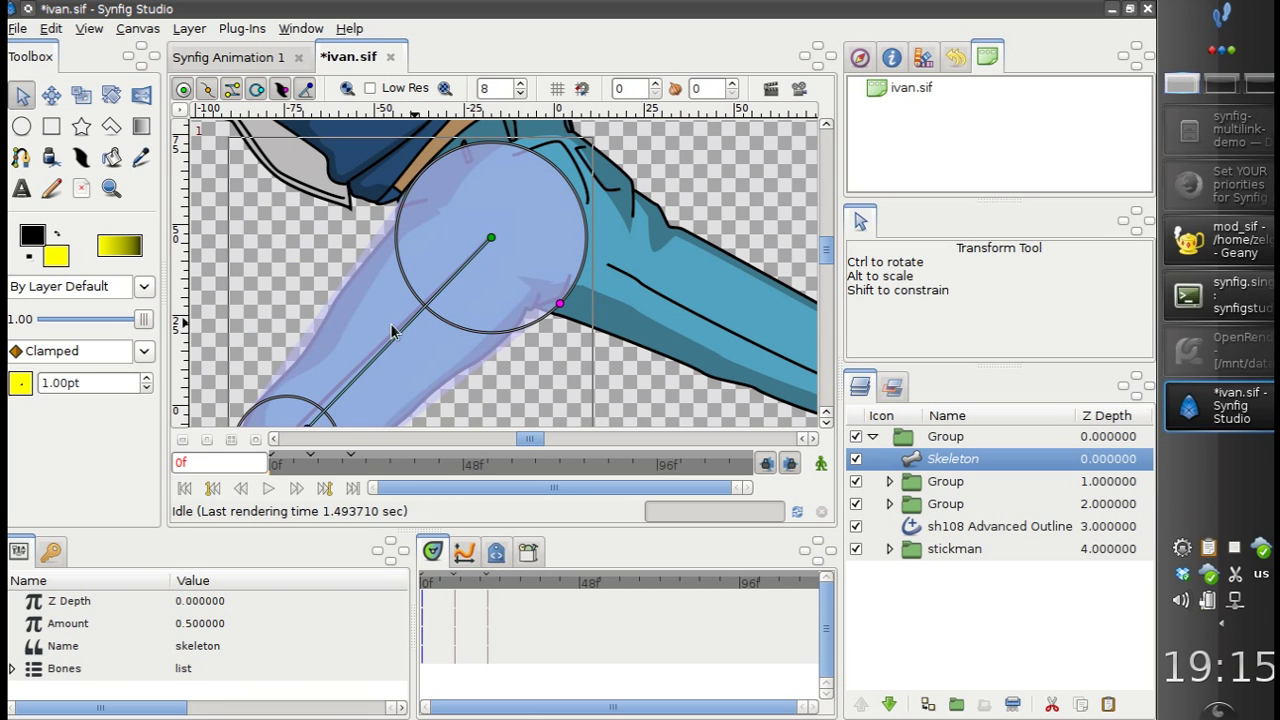
scroll(378, 234, down, 3)
drag(378, 228, 406, 228)
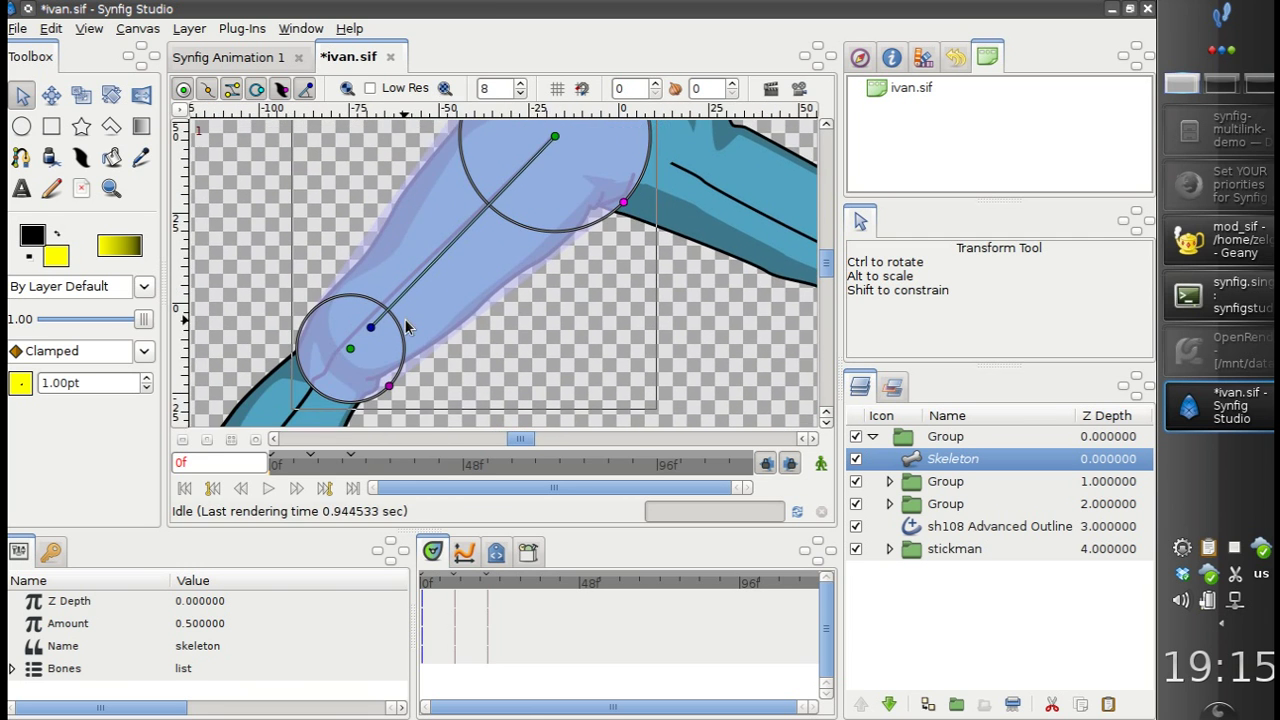
drag(405, 318, 395, 294)
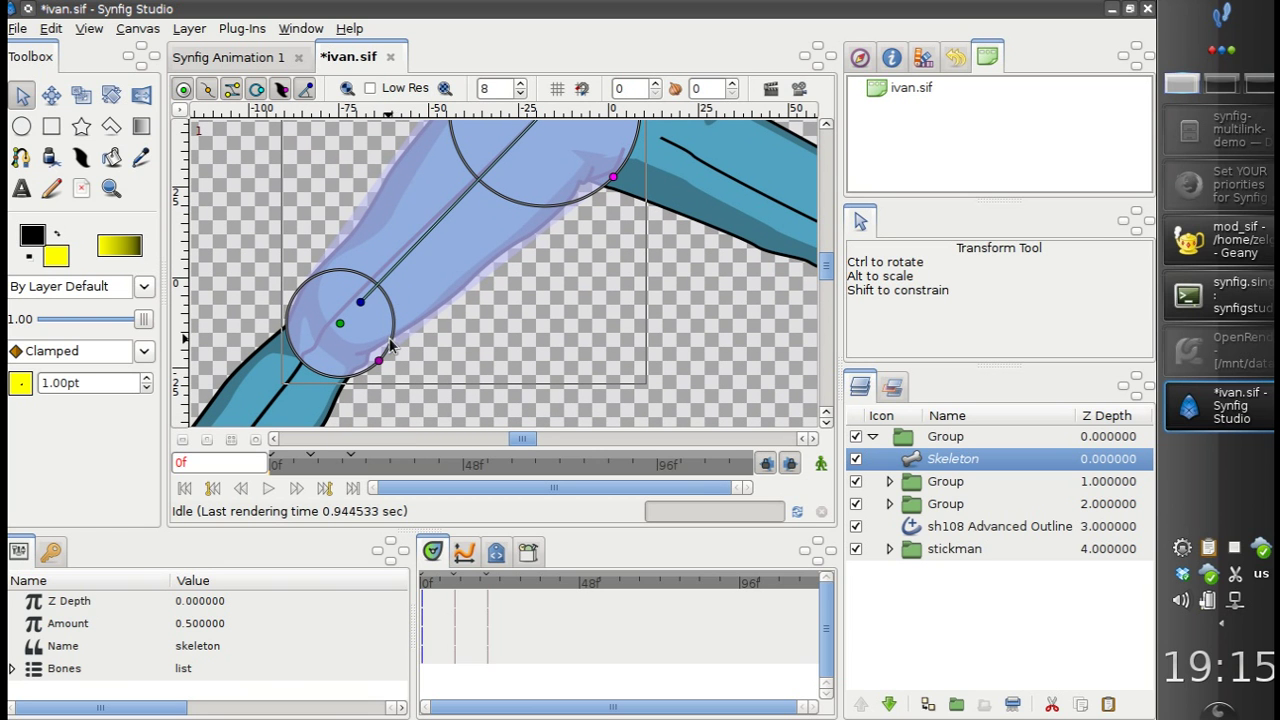
Step: Create a child bone from the thigh bone's knee end, extending along the lower leg
scroll(395, 355, down, 4)
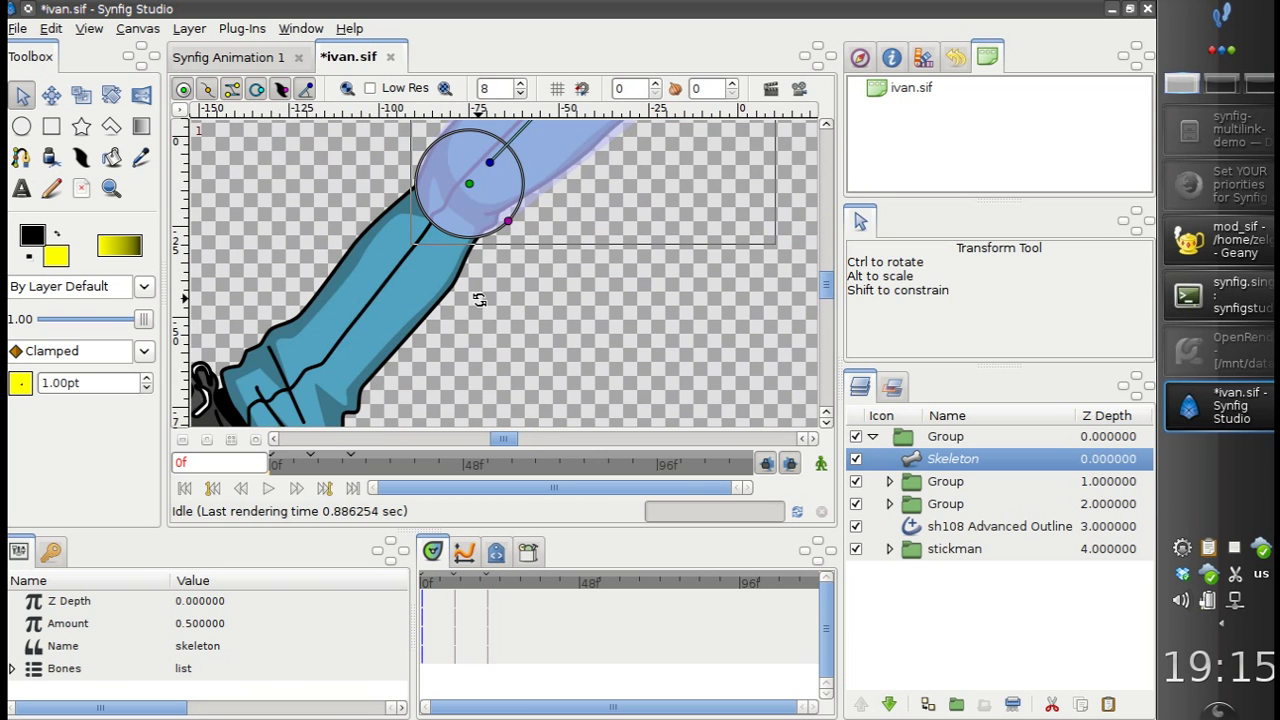
ctrl+scroll(479, 306, down, 3)
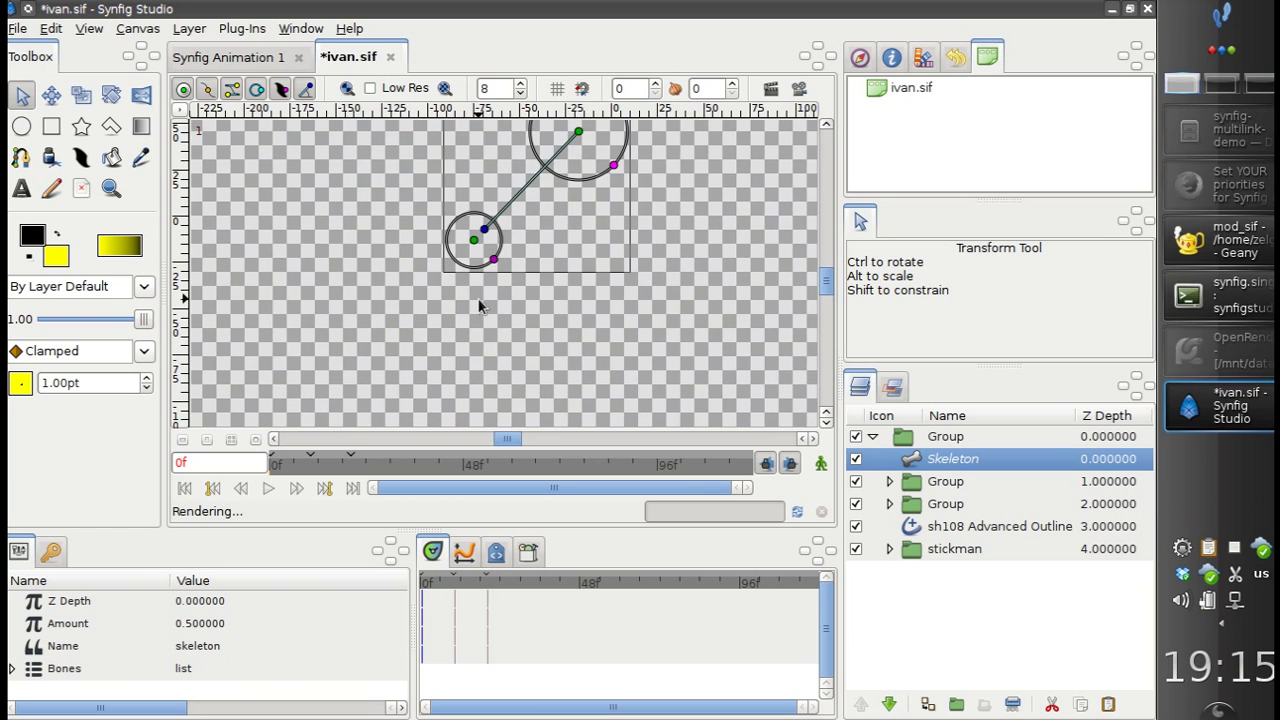
right_click(473, 245)
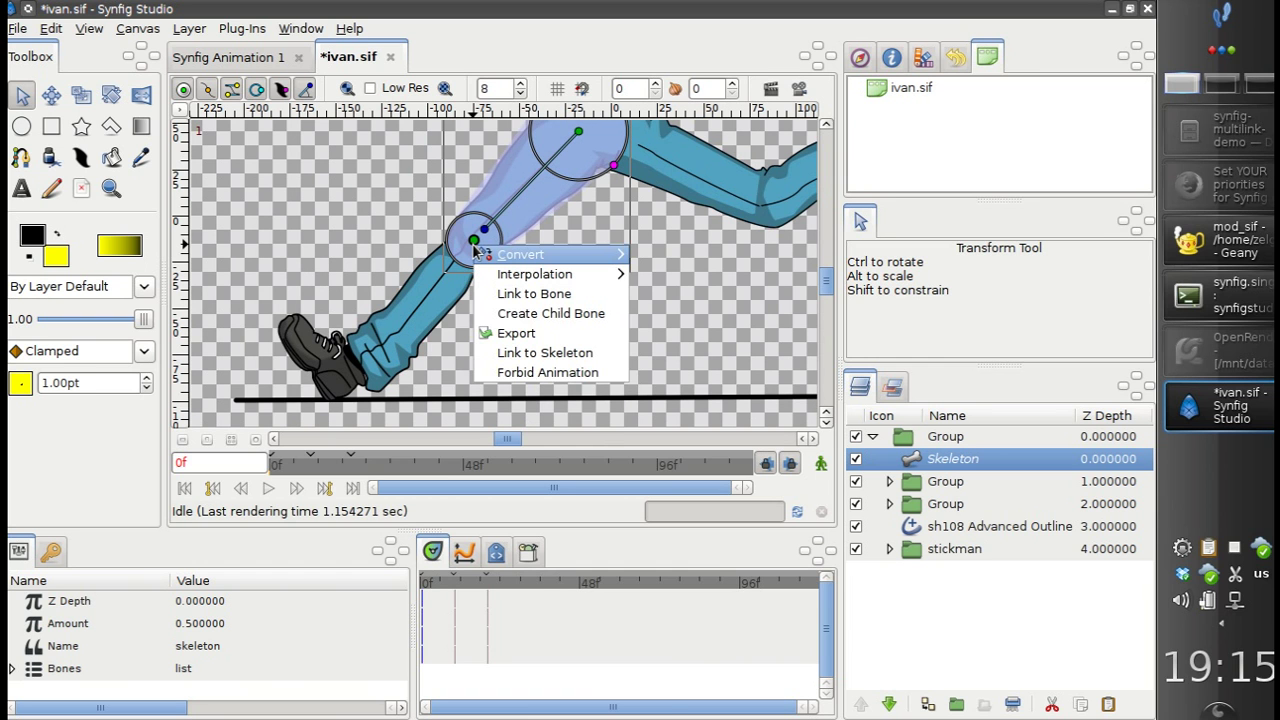
right_click(469, 247)
right_click(477, 242)
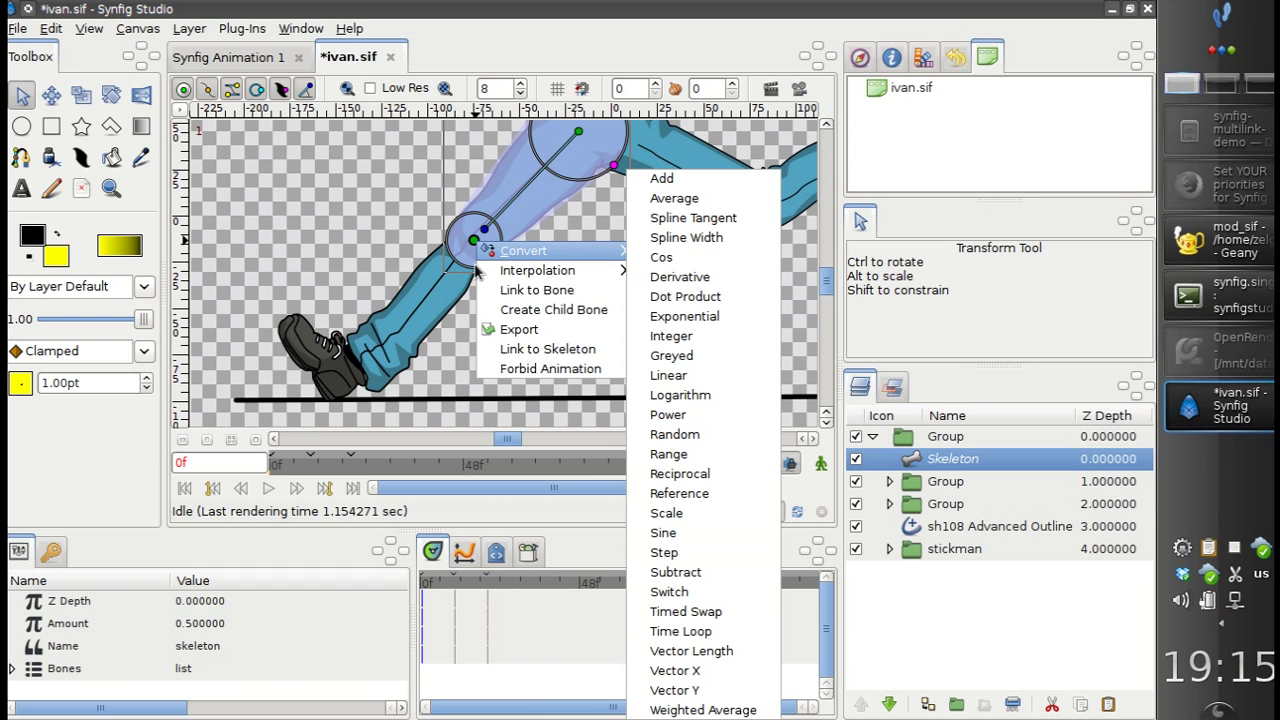
click(500, 309)
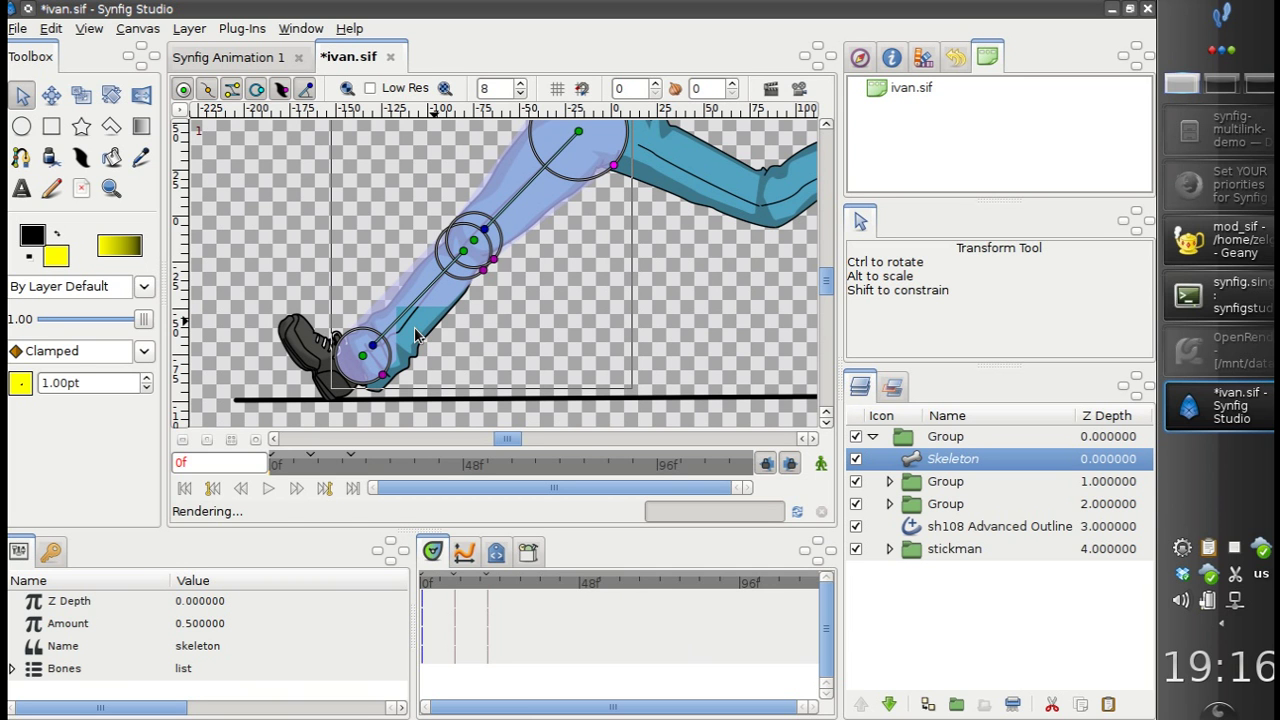
scroll(425, 338, right, 2)
scroll(425, 338, up, 1)
scroll(415, 325, down, 2)
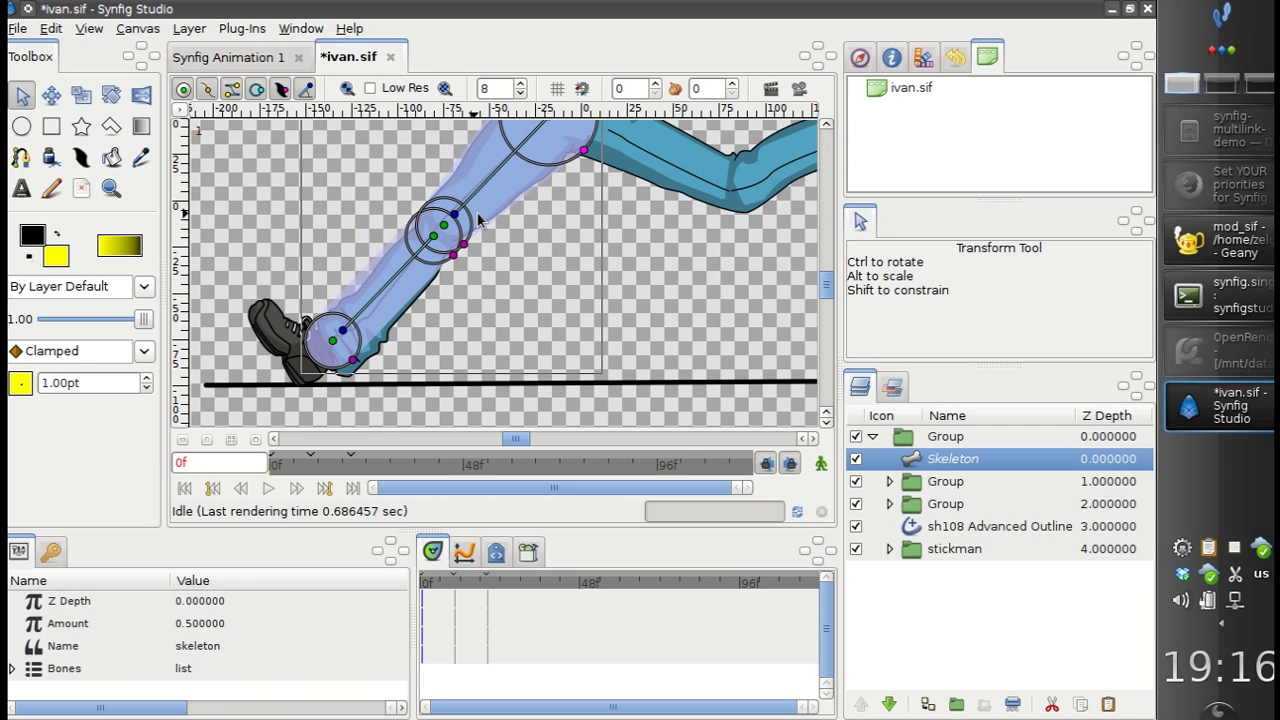
Step: Nudge the lower-leg bone's tip at the ankle and widen its knee end until it spans the leg
drag(333, 341, 334, 346)
scroll(362, 350, up, 2)
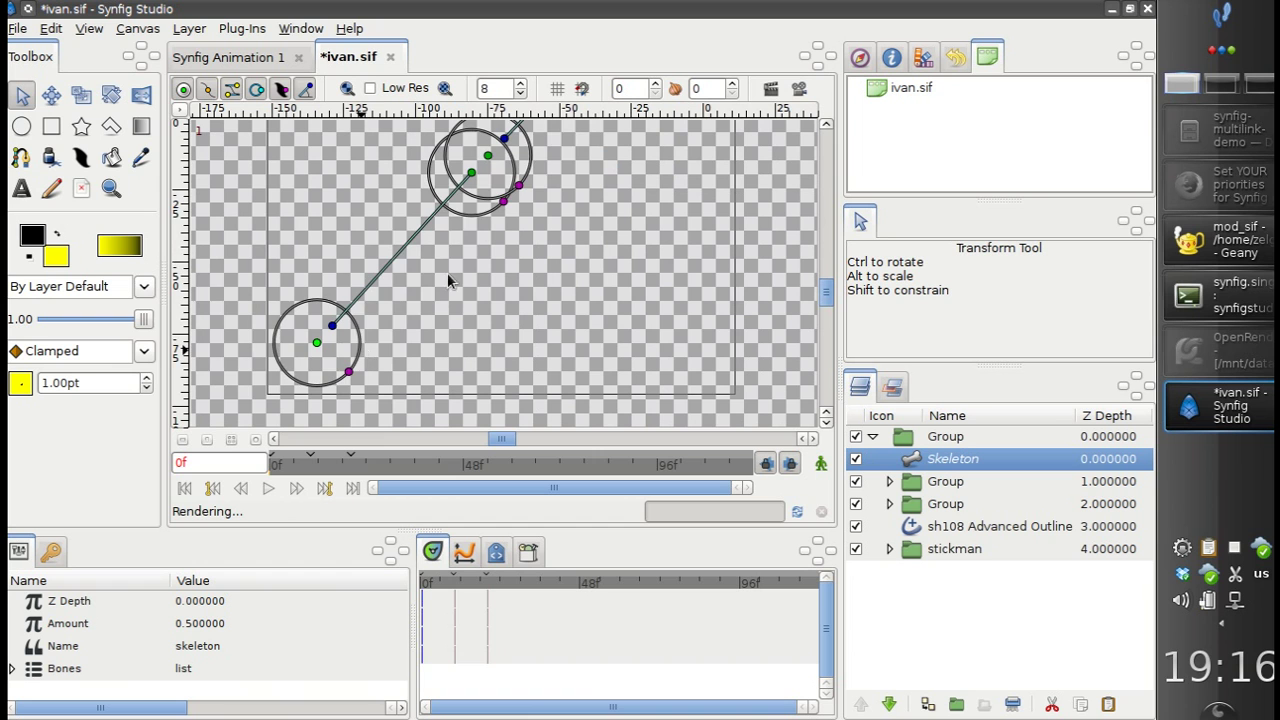
drag(448, 273, 446, 300)
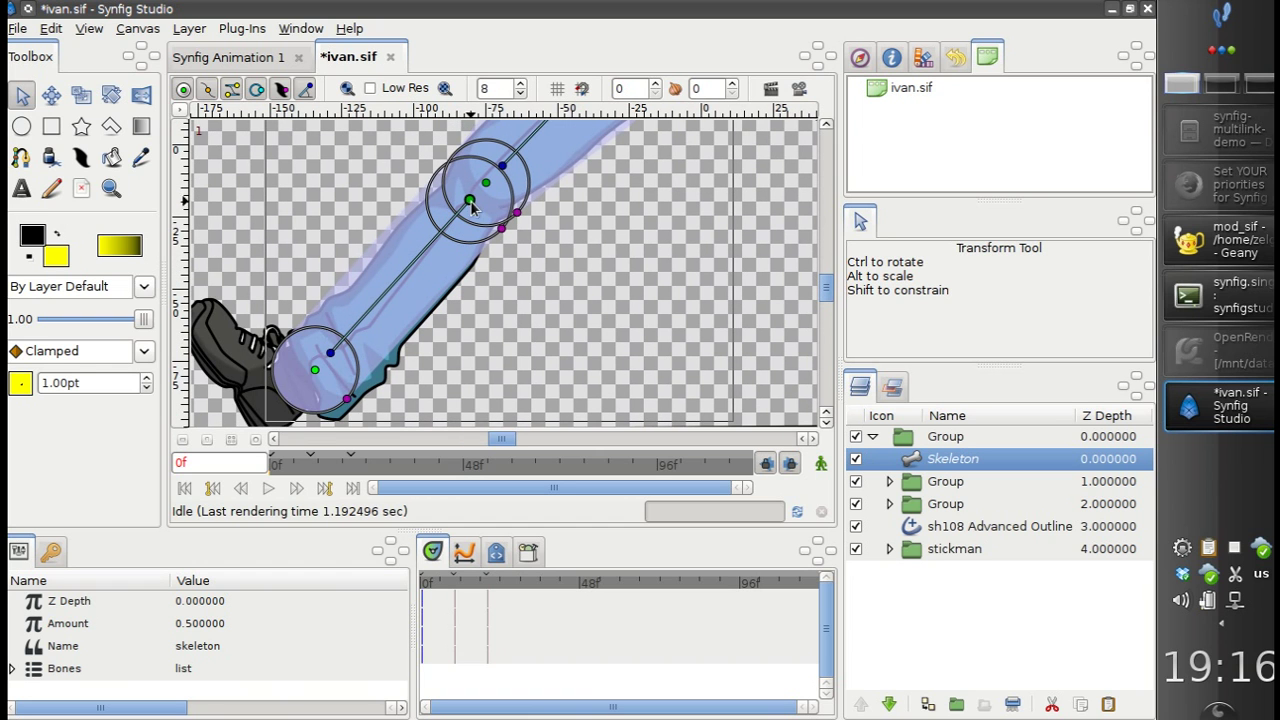
drag(469, 199, 501, 236)
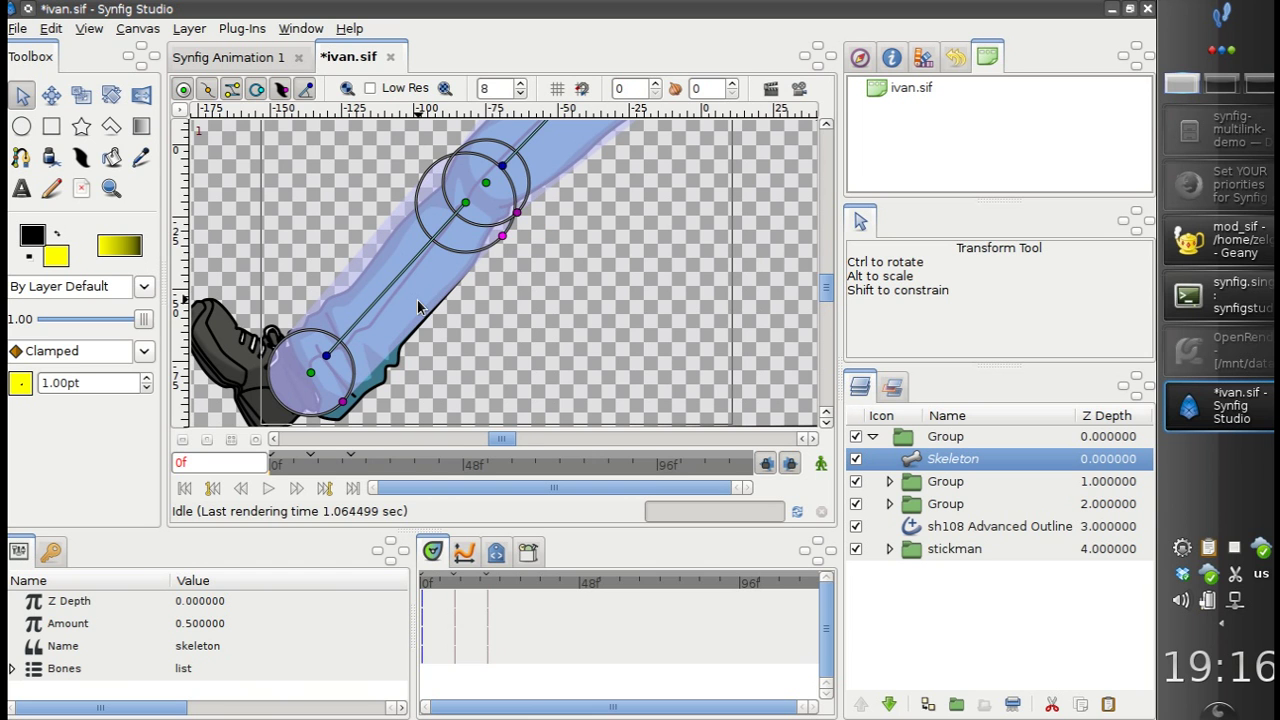
Step: Widen the lower-leg bone's ankle end and center its tip so it covers the whole trouser cuff
scroll(423, 306, down, 3)
drag(344, 292, 393, 330)
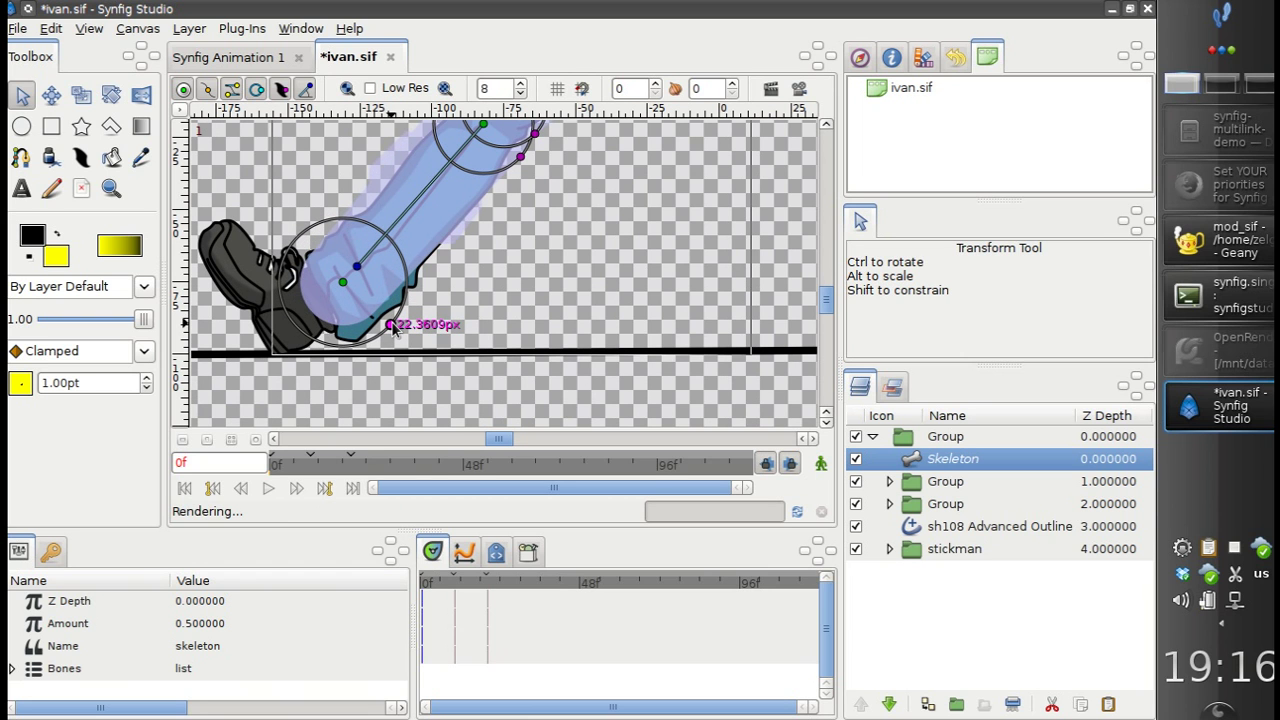
drag(391, 325, 386, 320)
drag(343, 282, 351, 286)
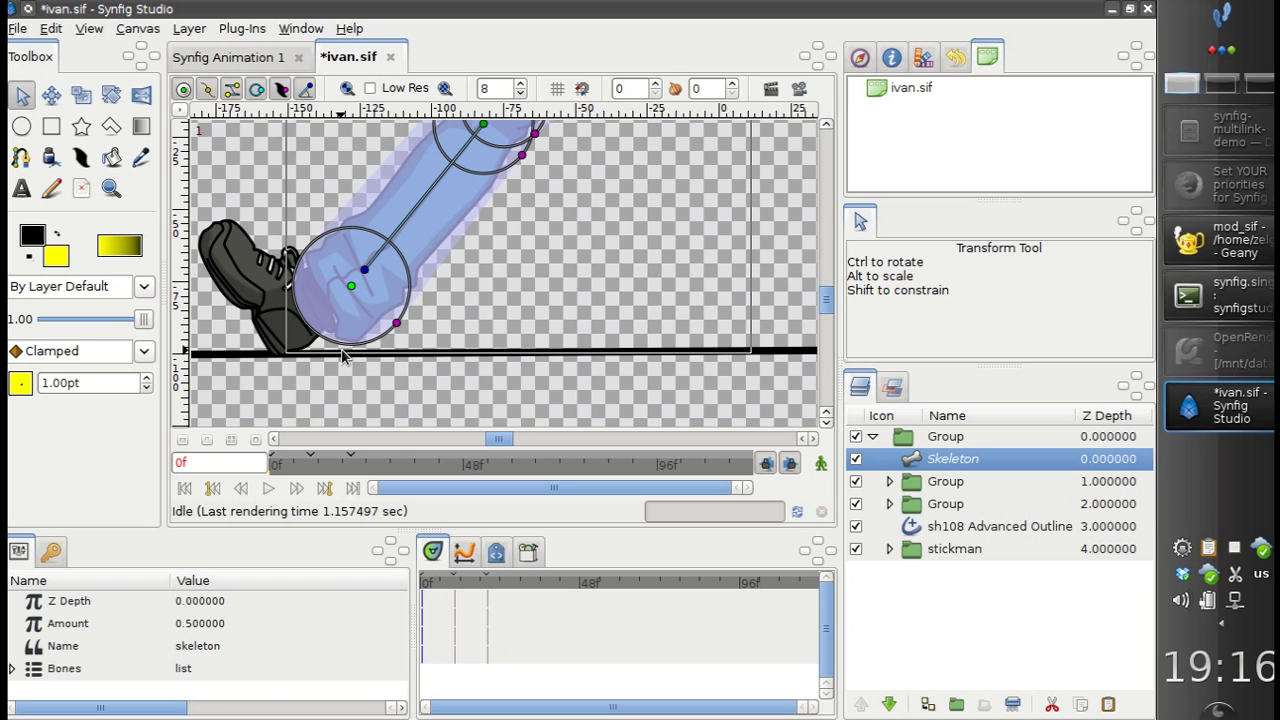
Step: Create a child bone from the lower-leg bone's ankle end and place it along the shoe from heel to toe
drag(419, 271, 515, 314)
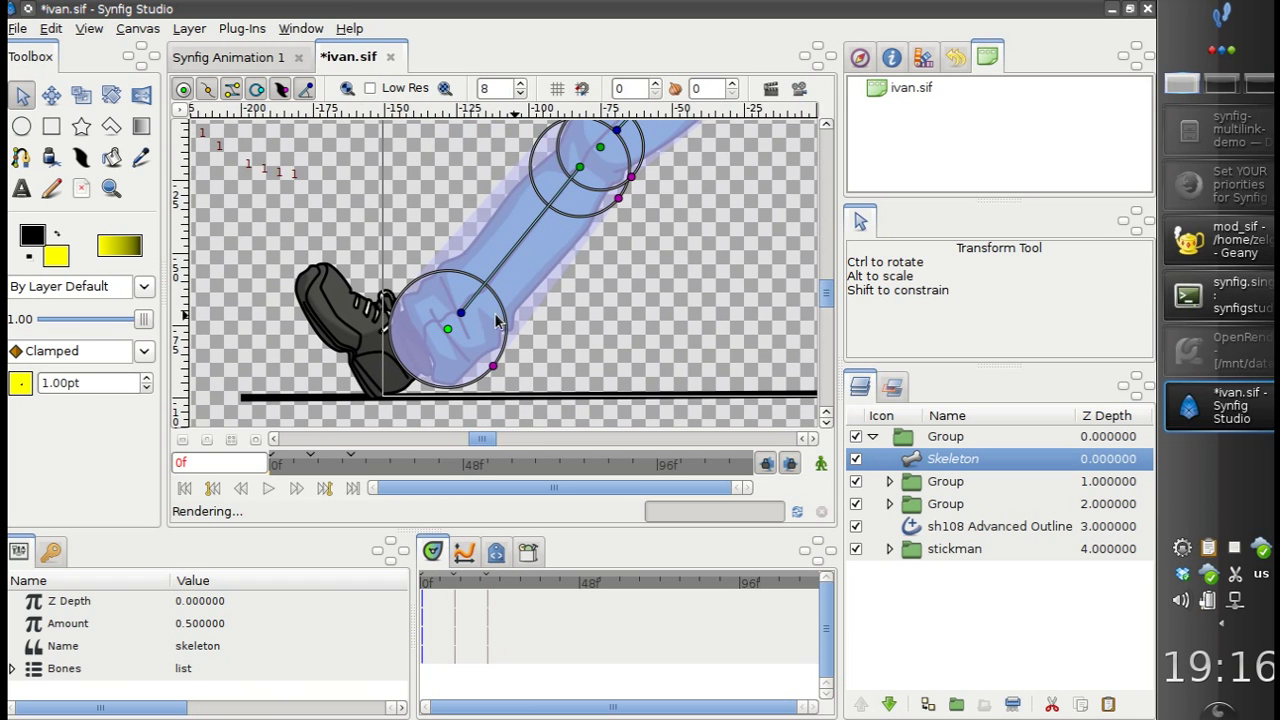
scroll(497, 320, left, 2)
scroll(522, 260, down, 1)
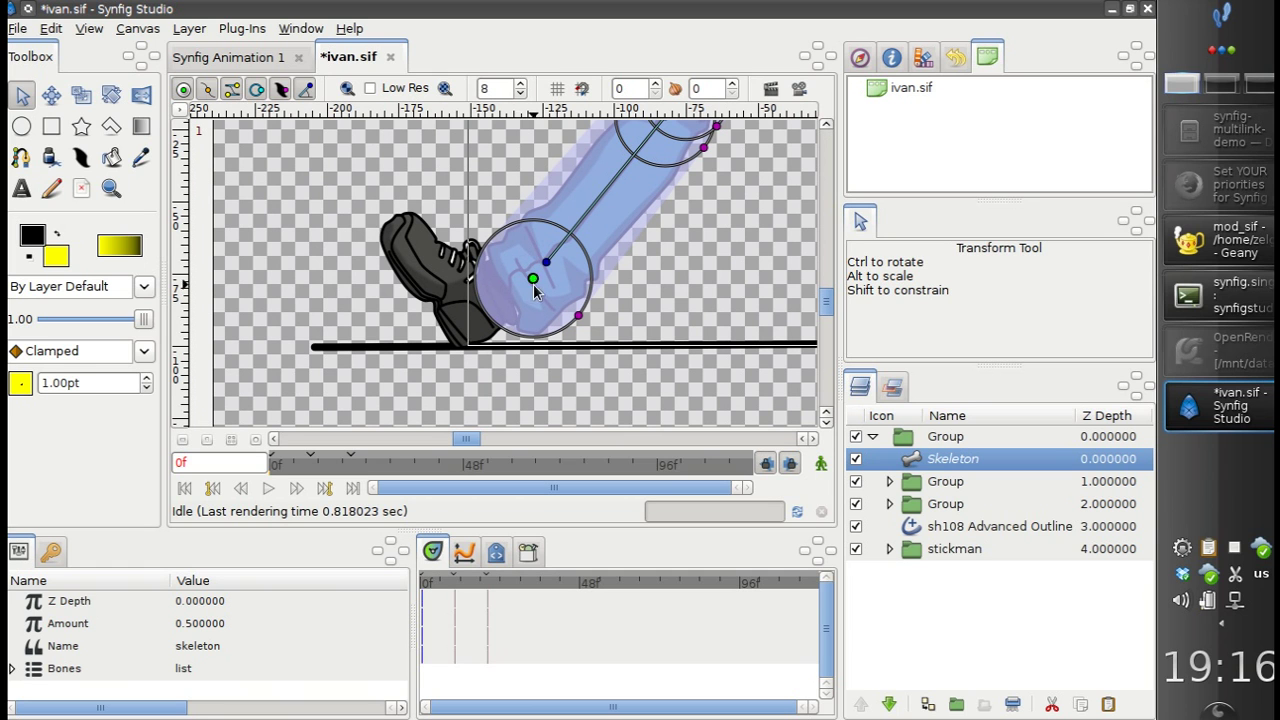
right_click(533, 280)
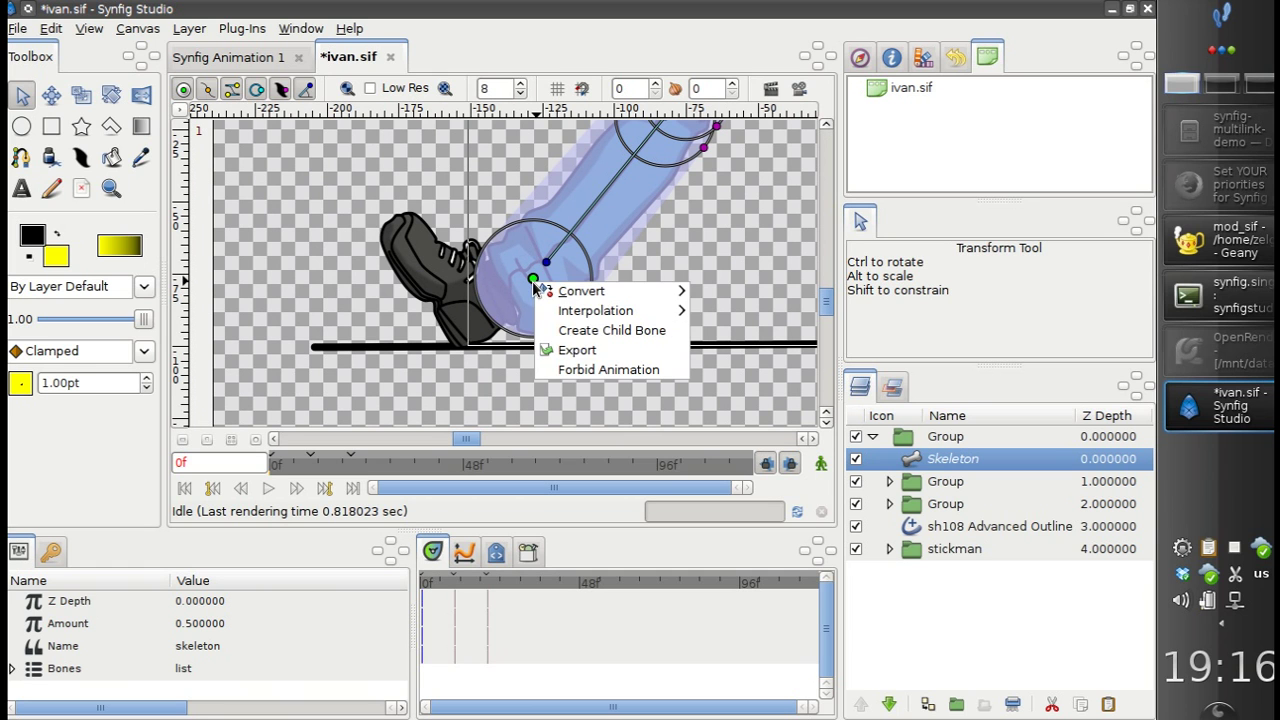
click(558, 332)
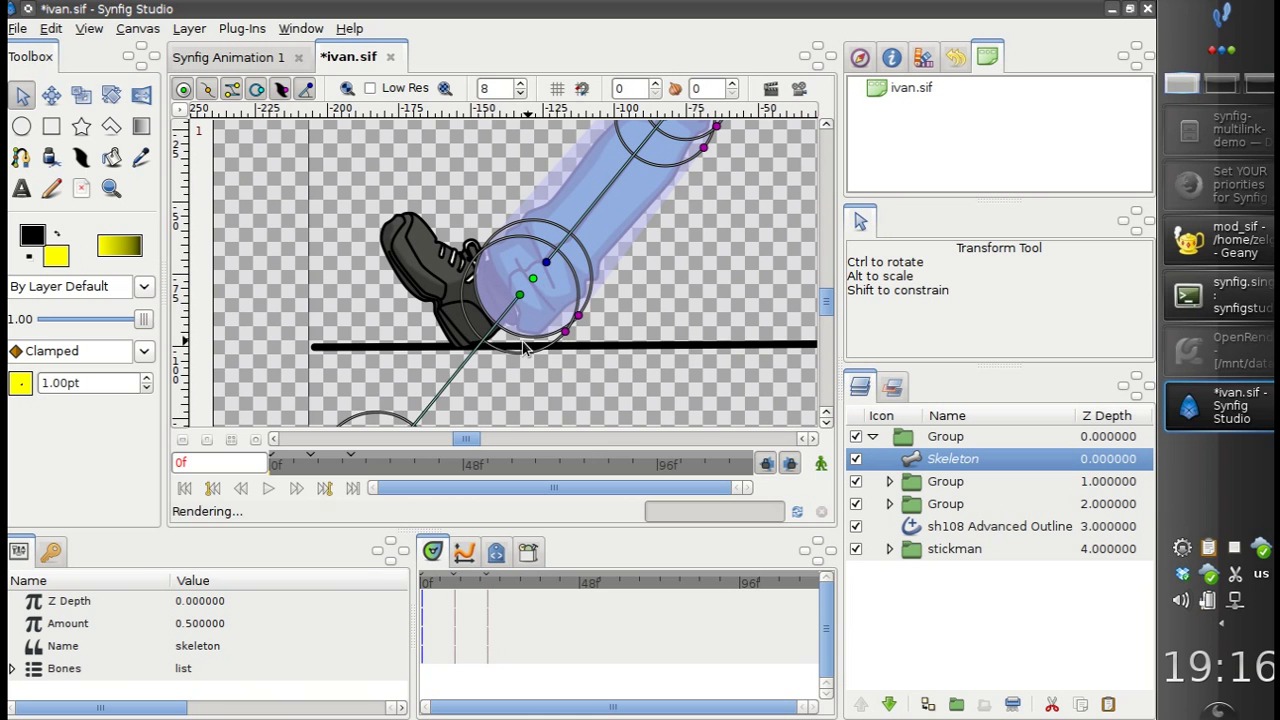
drag(520, 291, 457, 229)
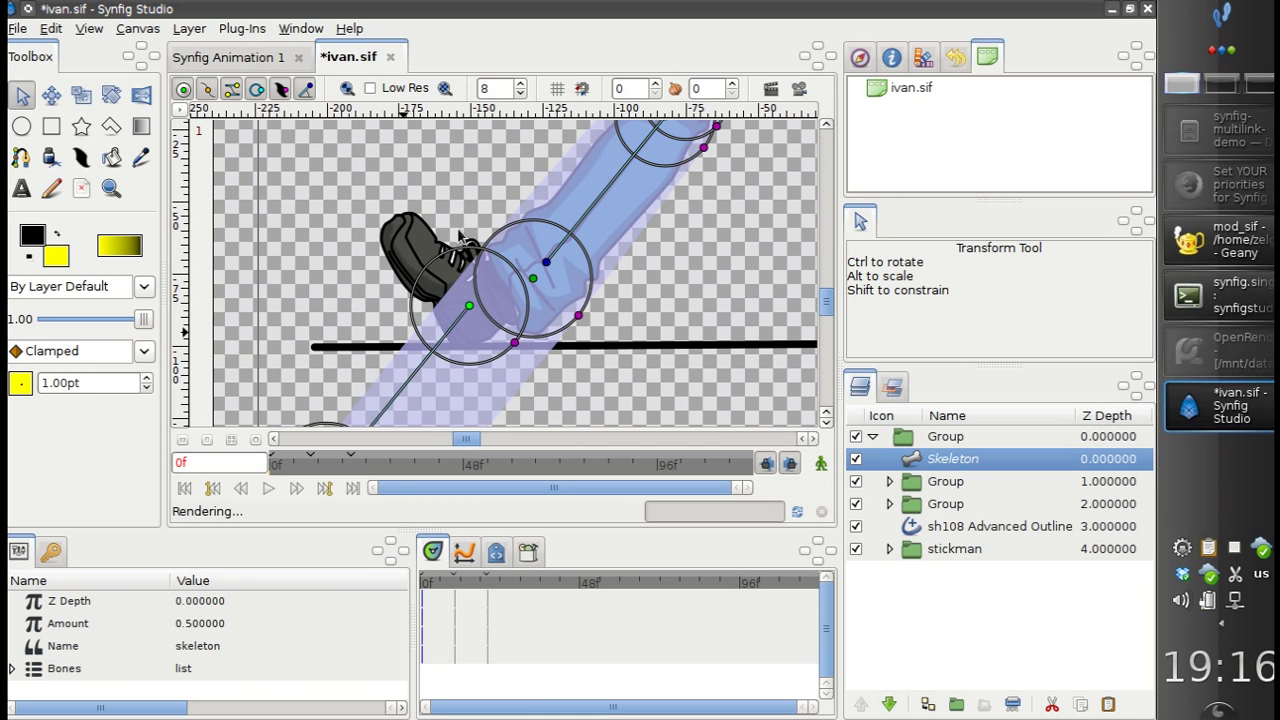
drag(383, 374, 430, 125)
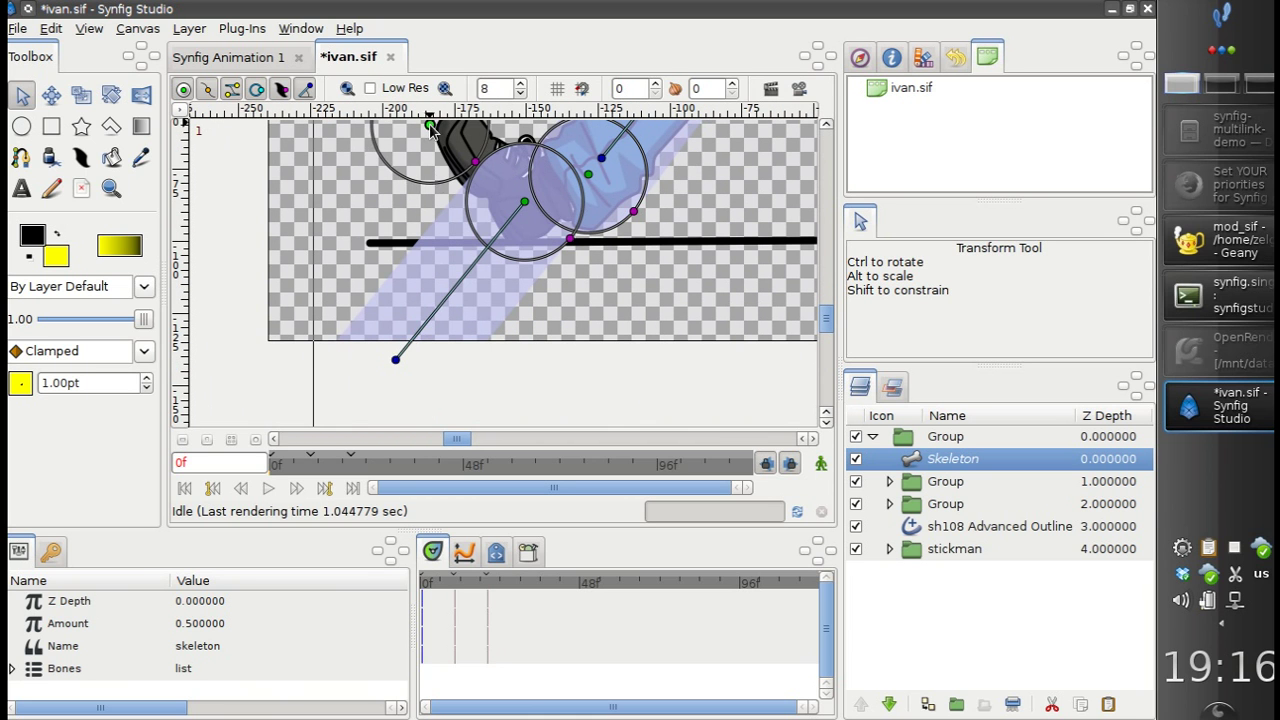
drag(437, 208, 305, 228)
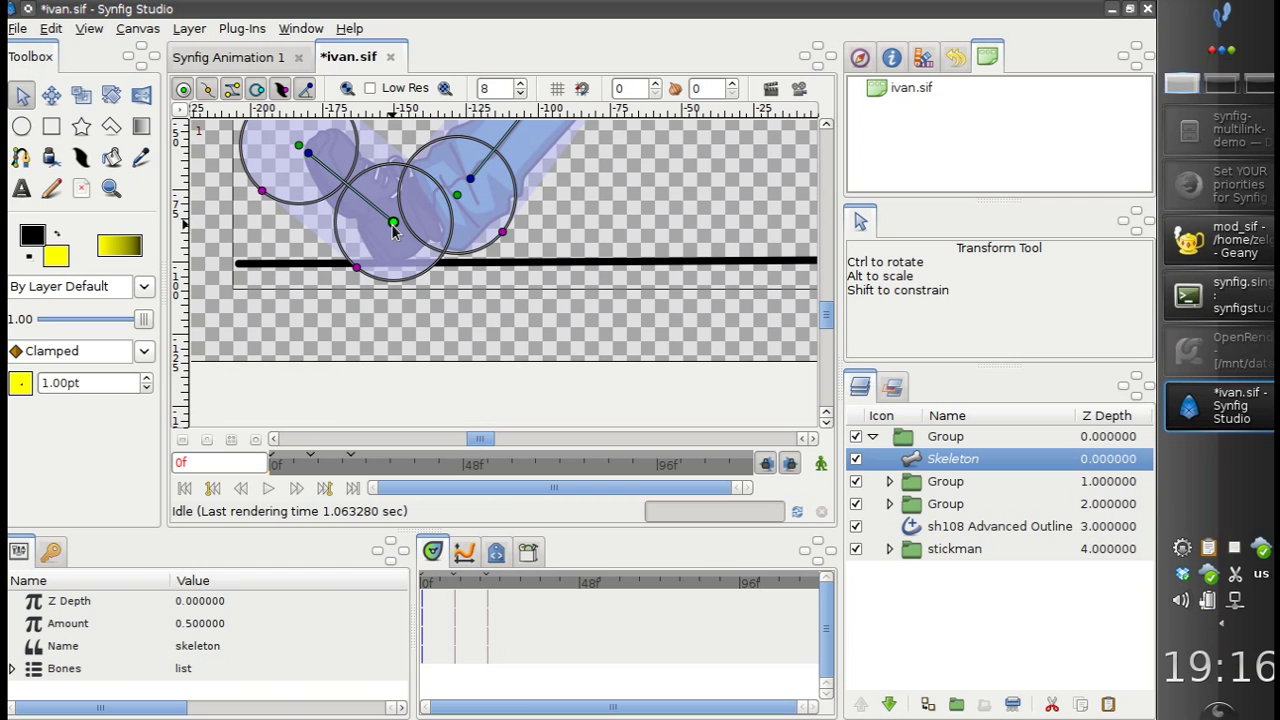
drag(393, 225, 391, 228)
drag(299, 146, 307, 133)
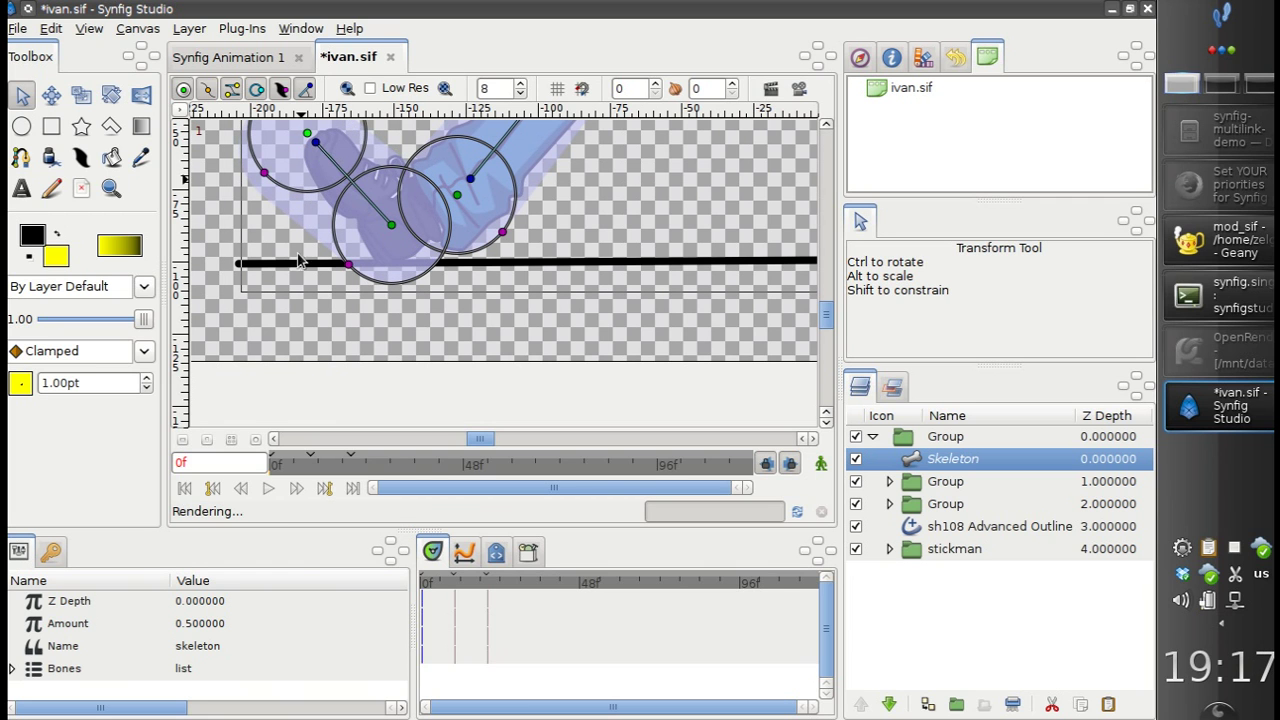
Step: Set the Skeleton layer's Amount to 0.2
click(190, 623)
text(0)
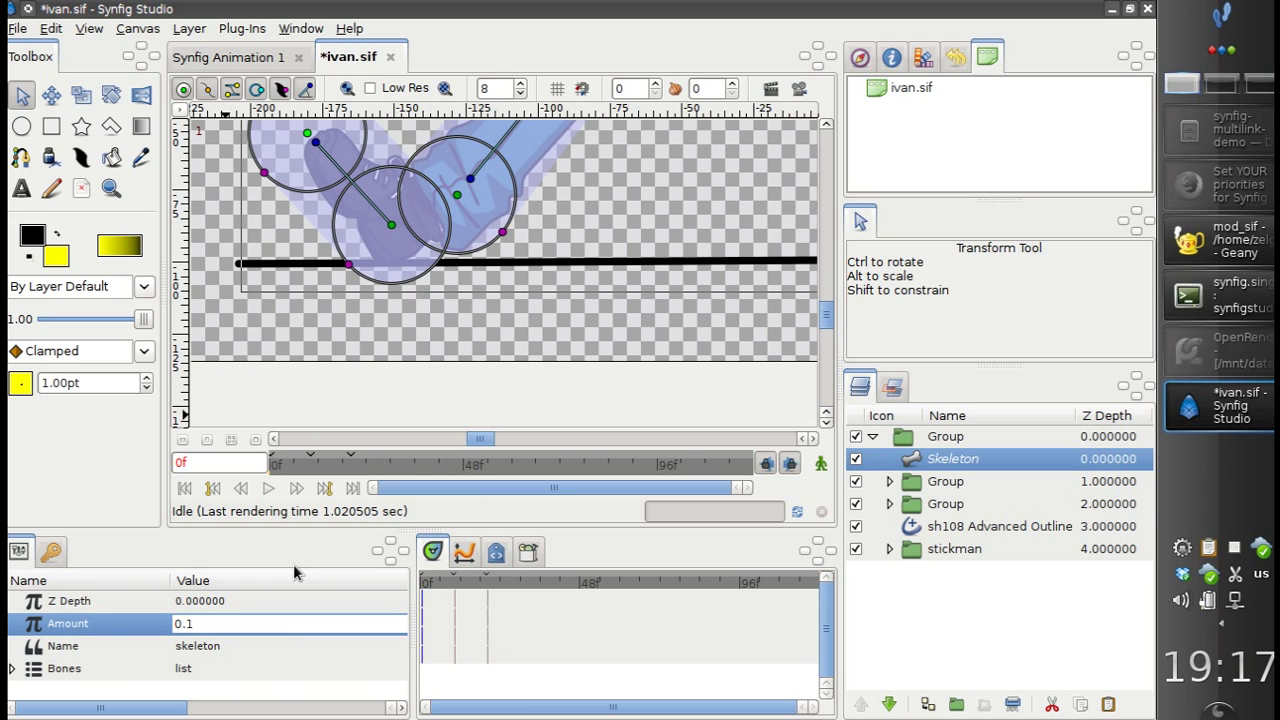
text(.1)
key(BackSpace)
text(2)
key(Return)
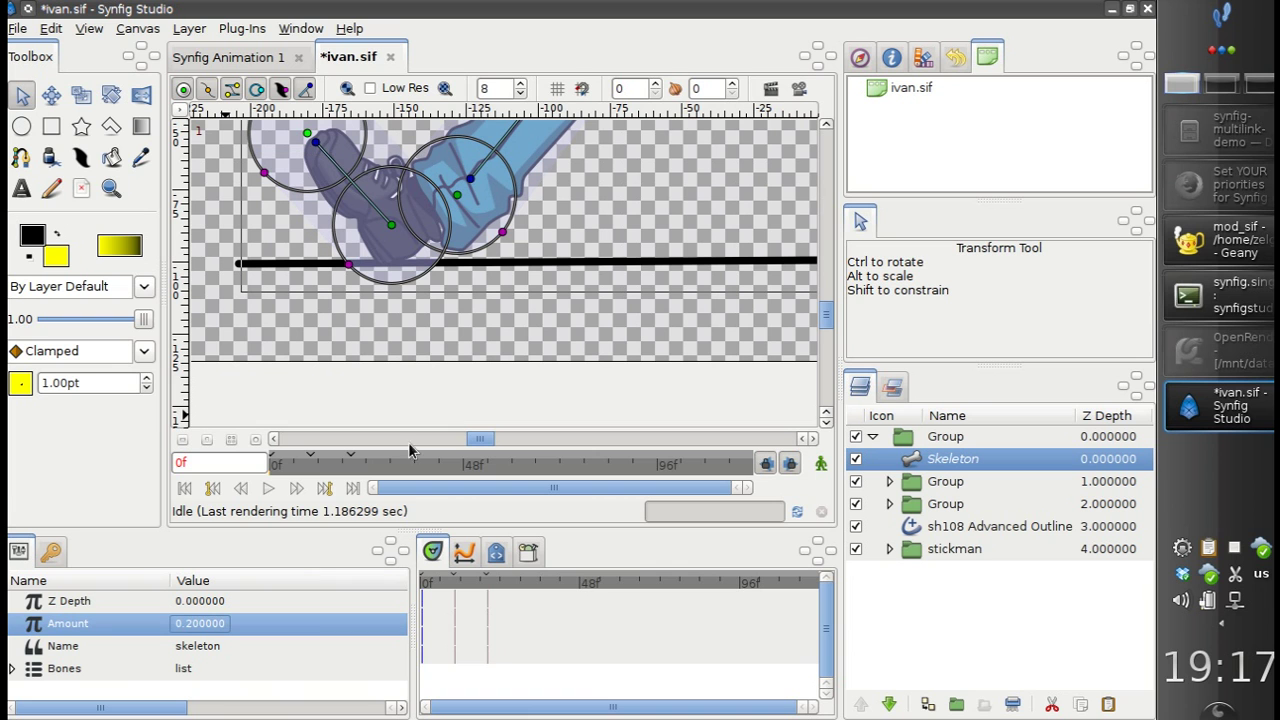
Step: Center the foot bone's origin on the heel, narrow its heel end, and narrow its toe end to about 17 px
click(391, 225)
drag(391, 228, 337, 282)
drag(298, 198, 298, 194)
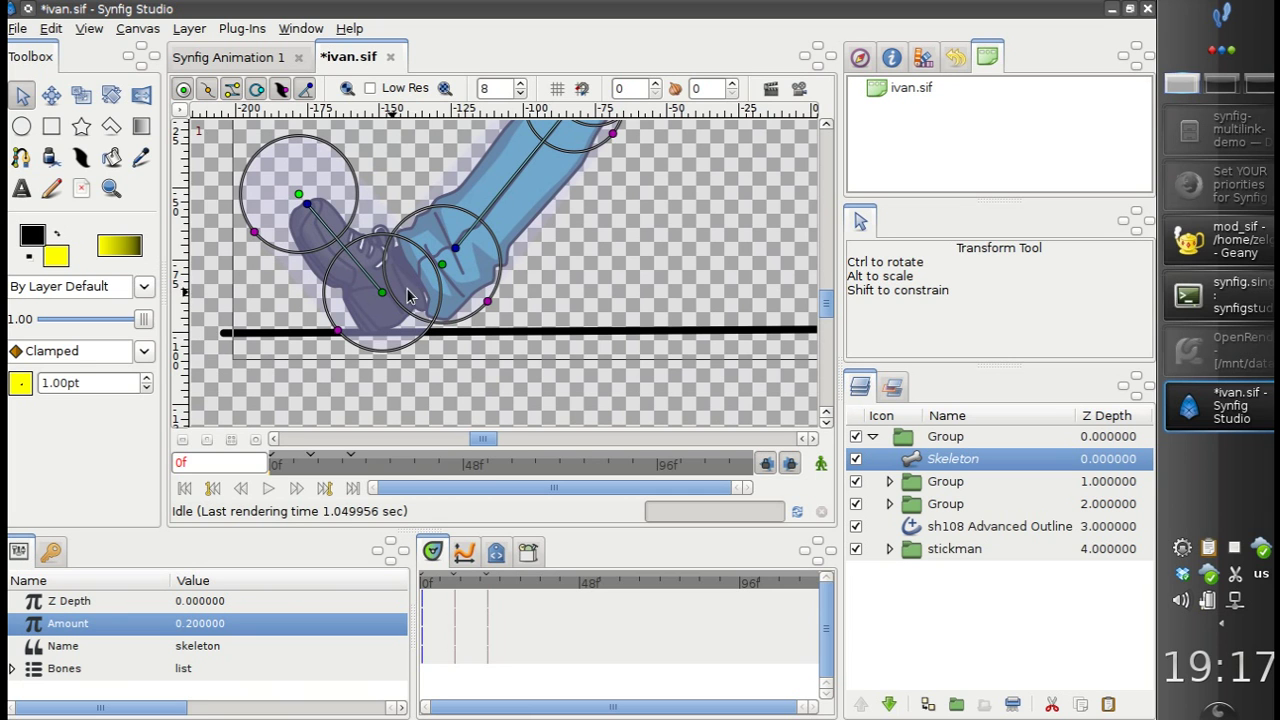
drag(337, 333, 349, 335)
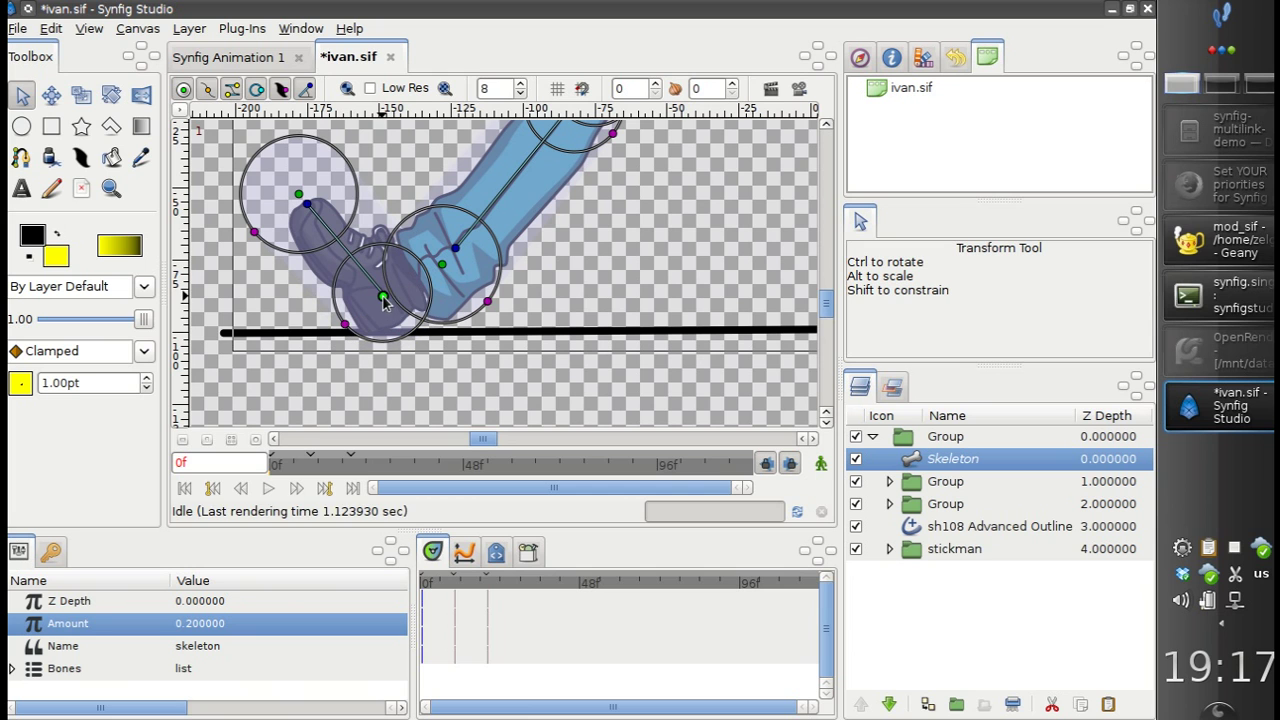
drag(382, 292, 385, 294)
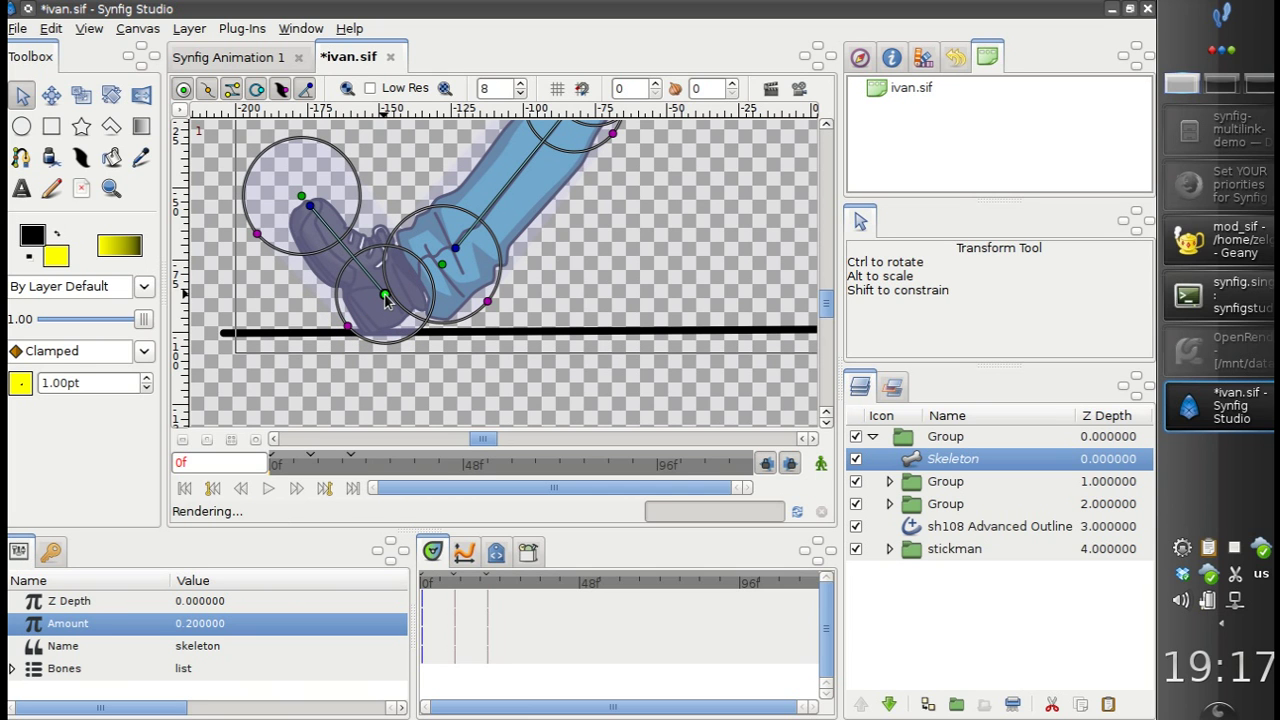
drag(259, 240, 268, 236)
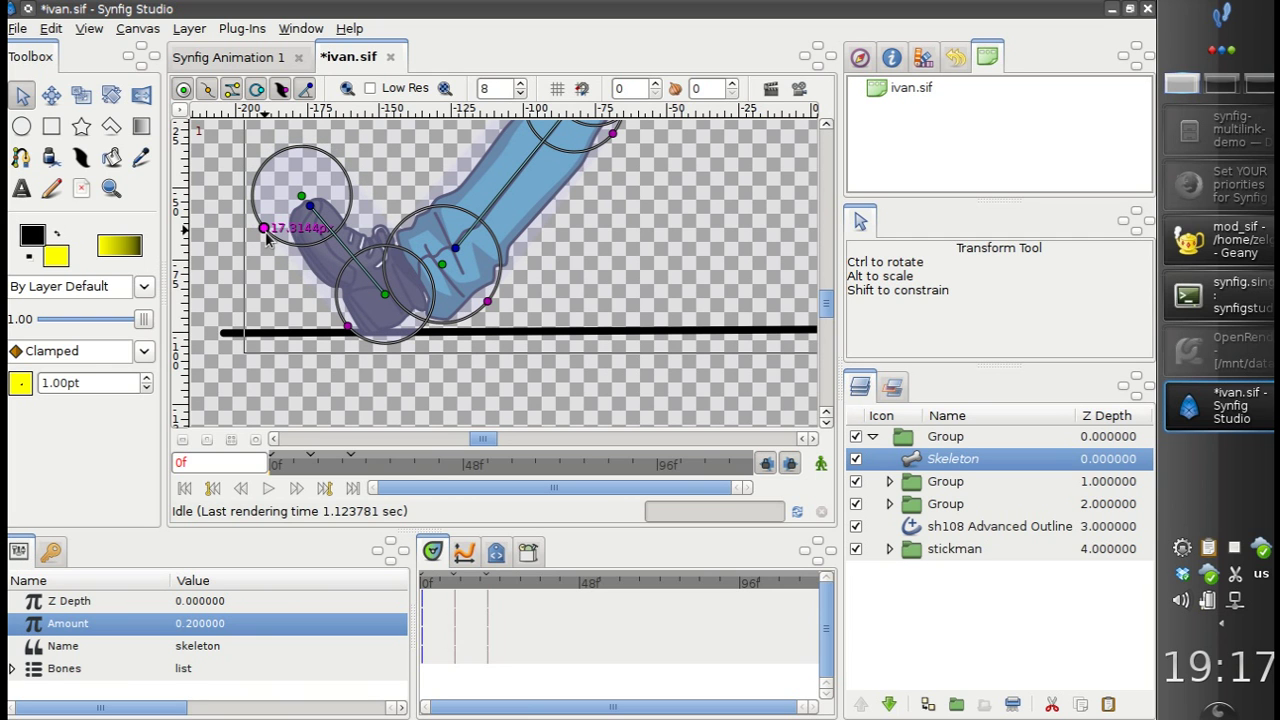
Step: Set the Skeleton layer's Amount to 0.3
click(228, 623)
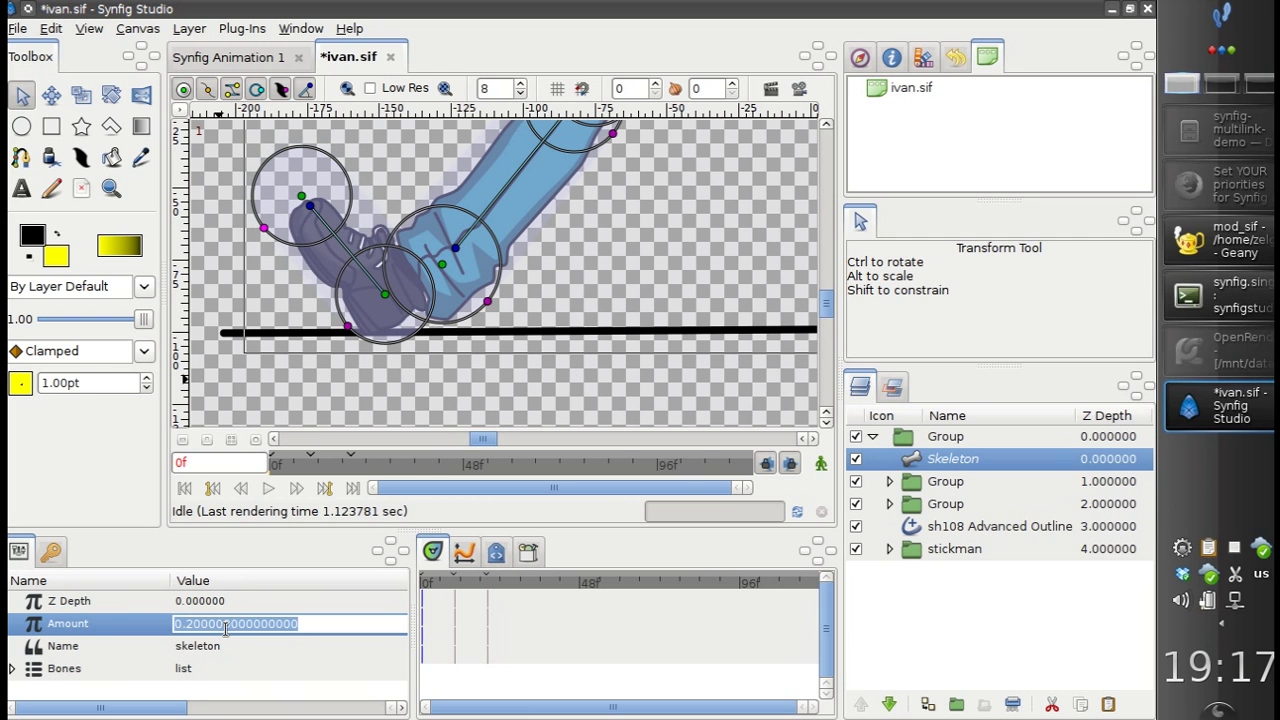
text(0.3)
key(Return)
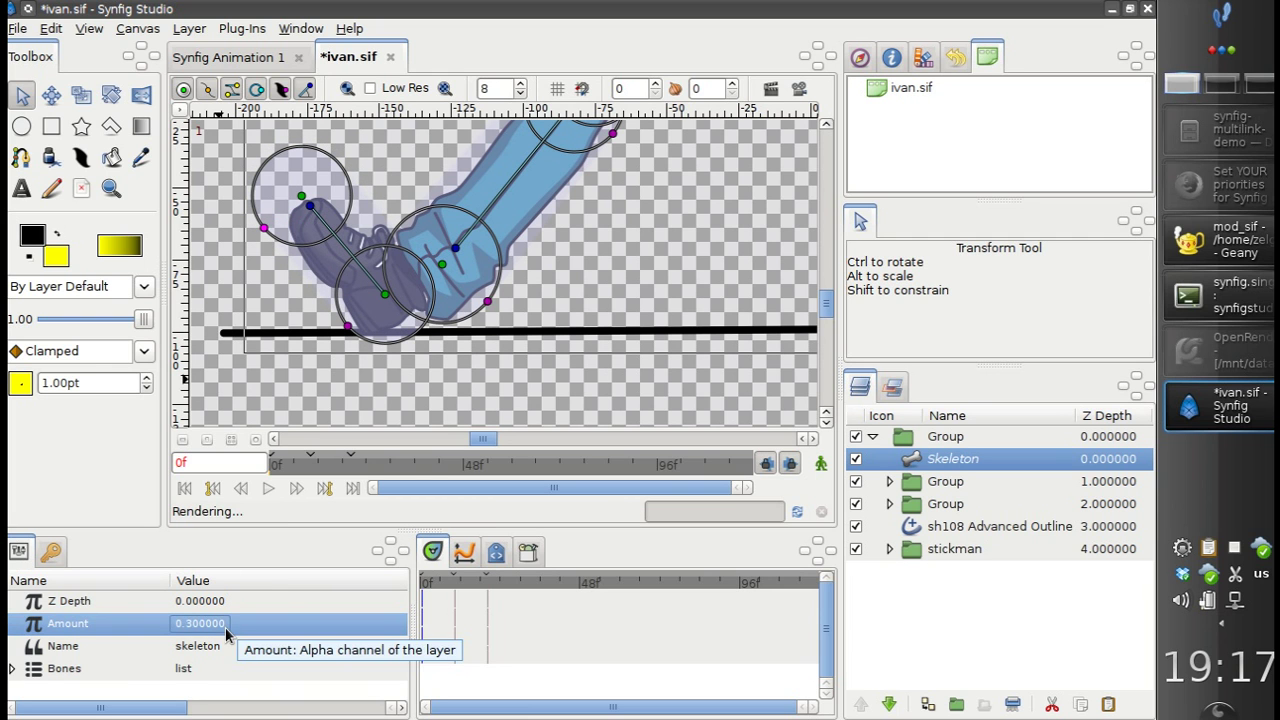
Step: Shorten the foot bone by moving its tip back onto the toe of the shoe
drag(301, 195, 318, 220)
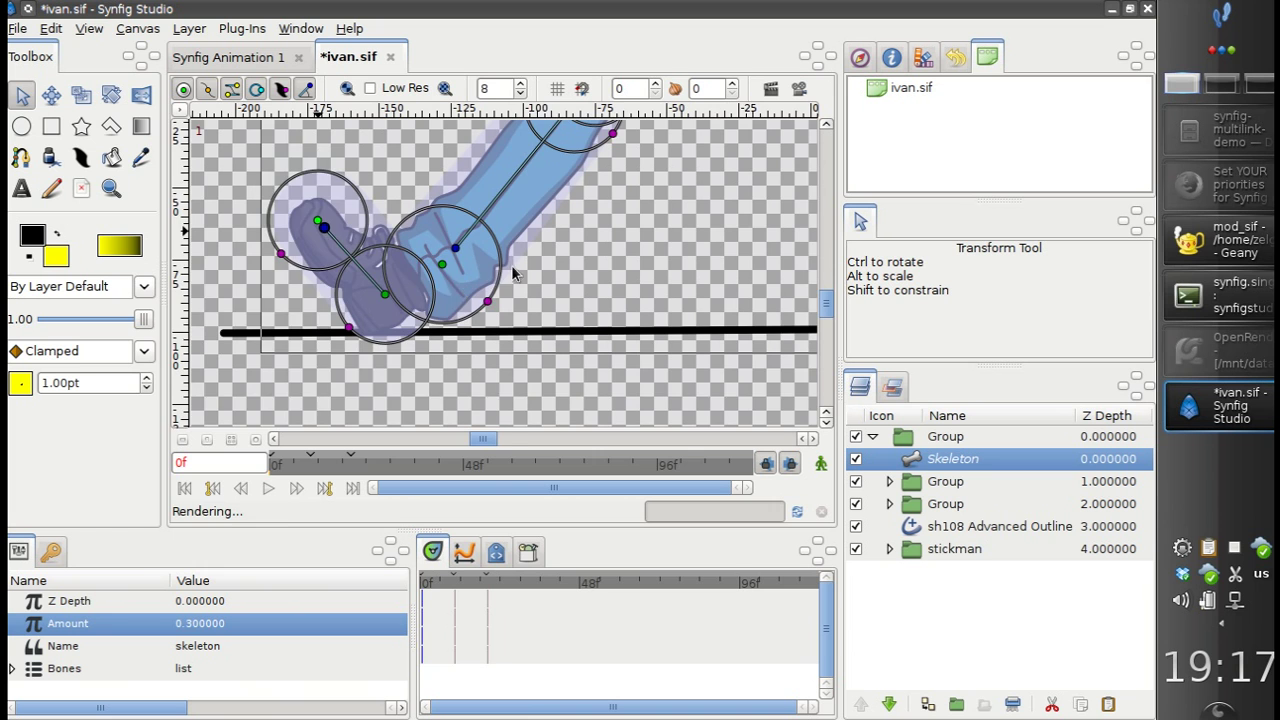
scroll(447, 334, down, 3)
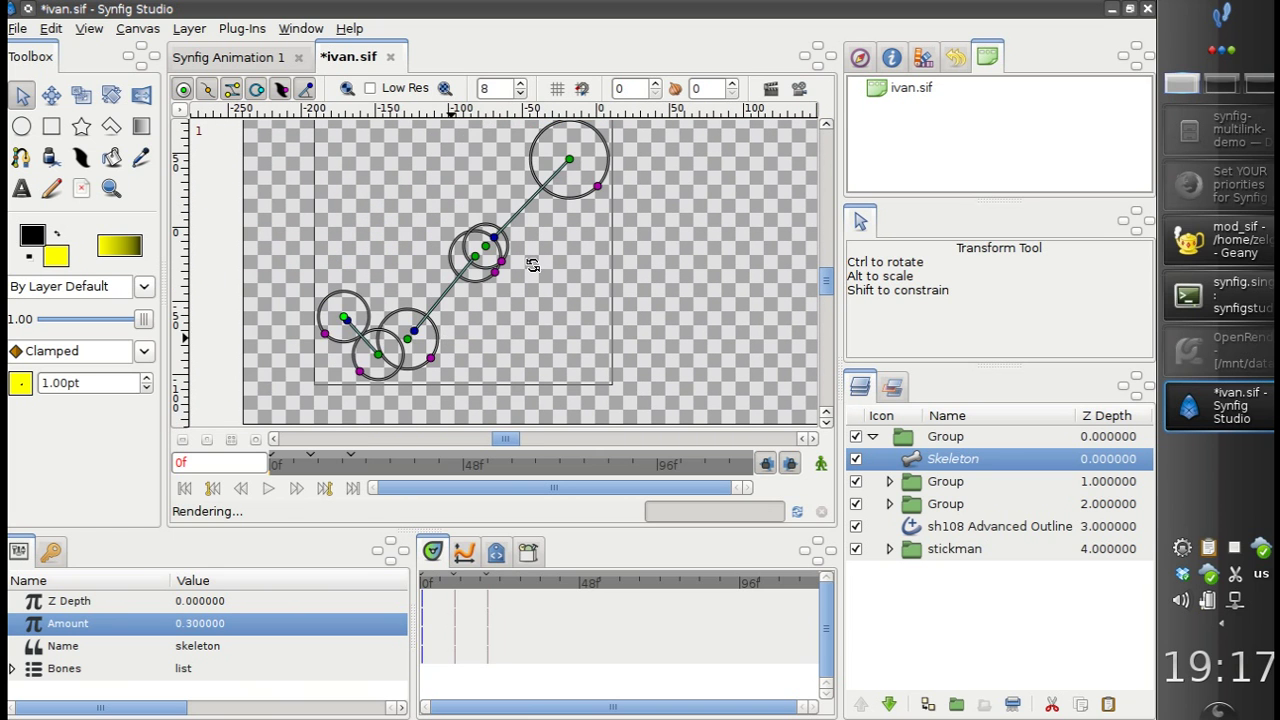
drag(532, 264, 489, 285)
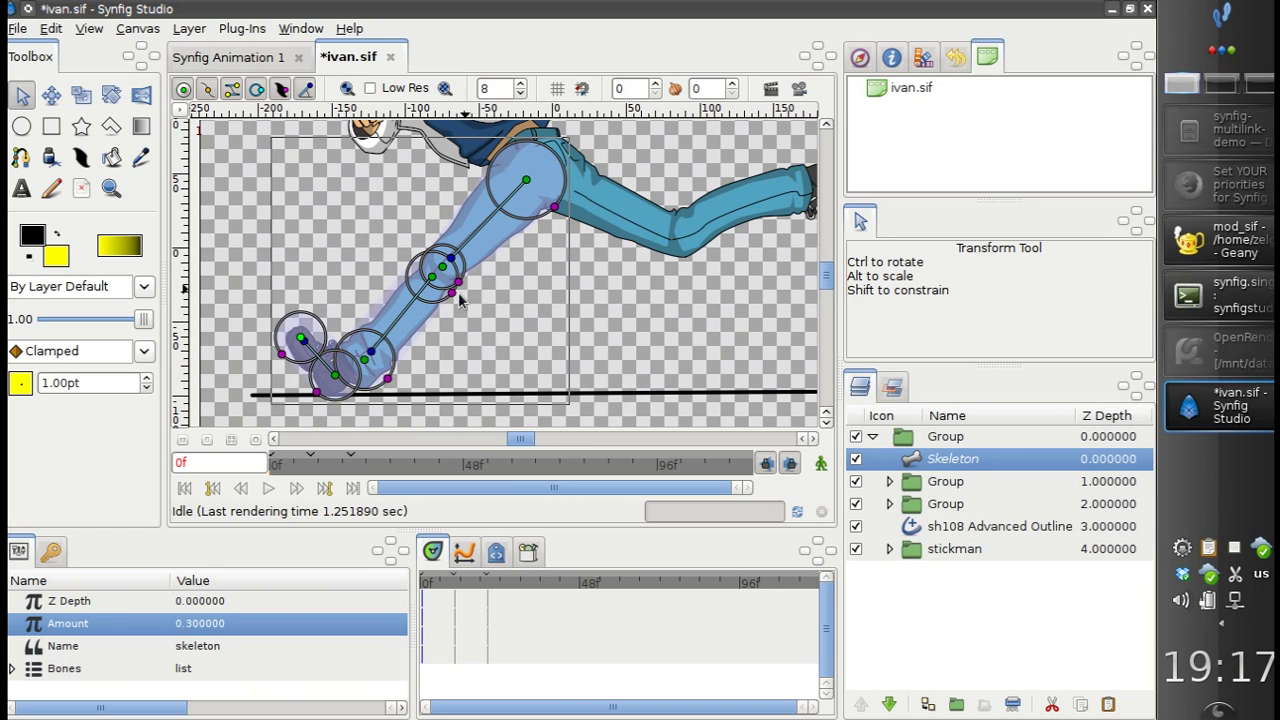
scroll(412, 349, down, 1)
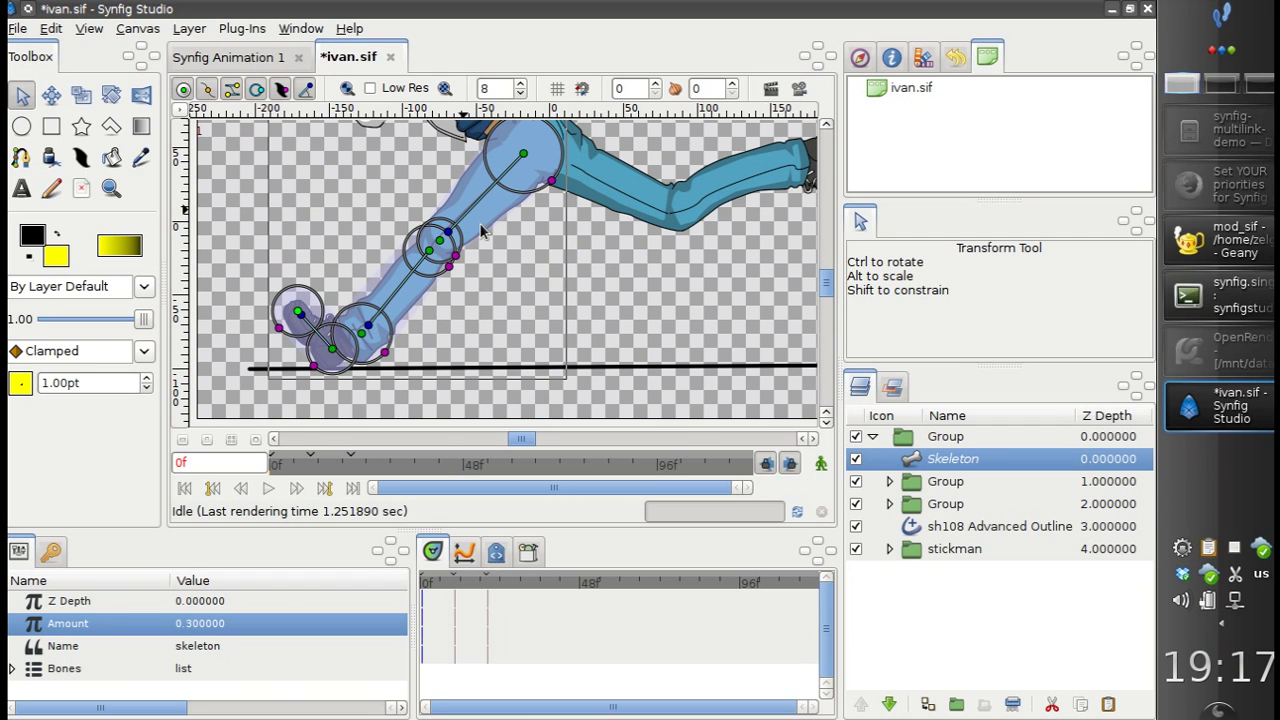
Step: Move the Skeleton layer below the two Group layers and set its Amount to 0.4
click(888, 705)
click(888, 705)
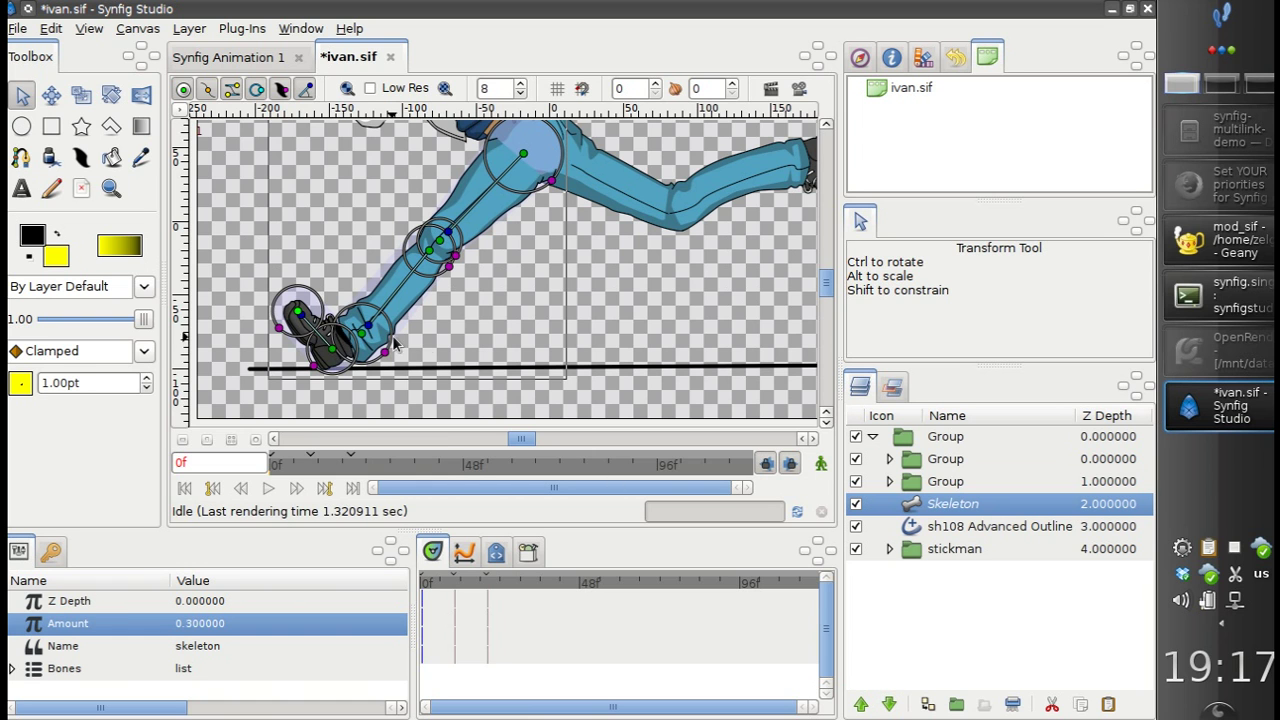
drag(457, 330, 499, 261)
click(208, 628)
text(0.4)
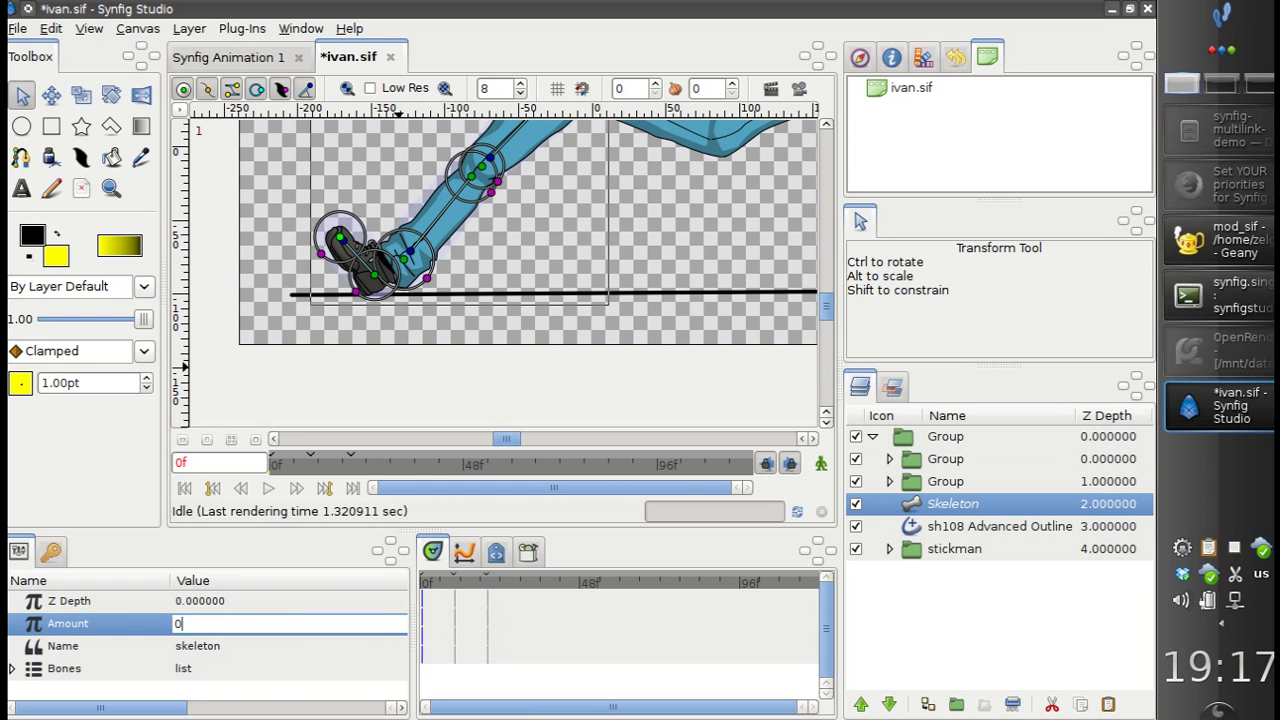
key(Return)
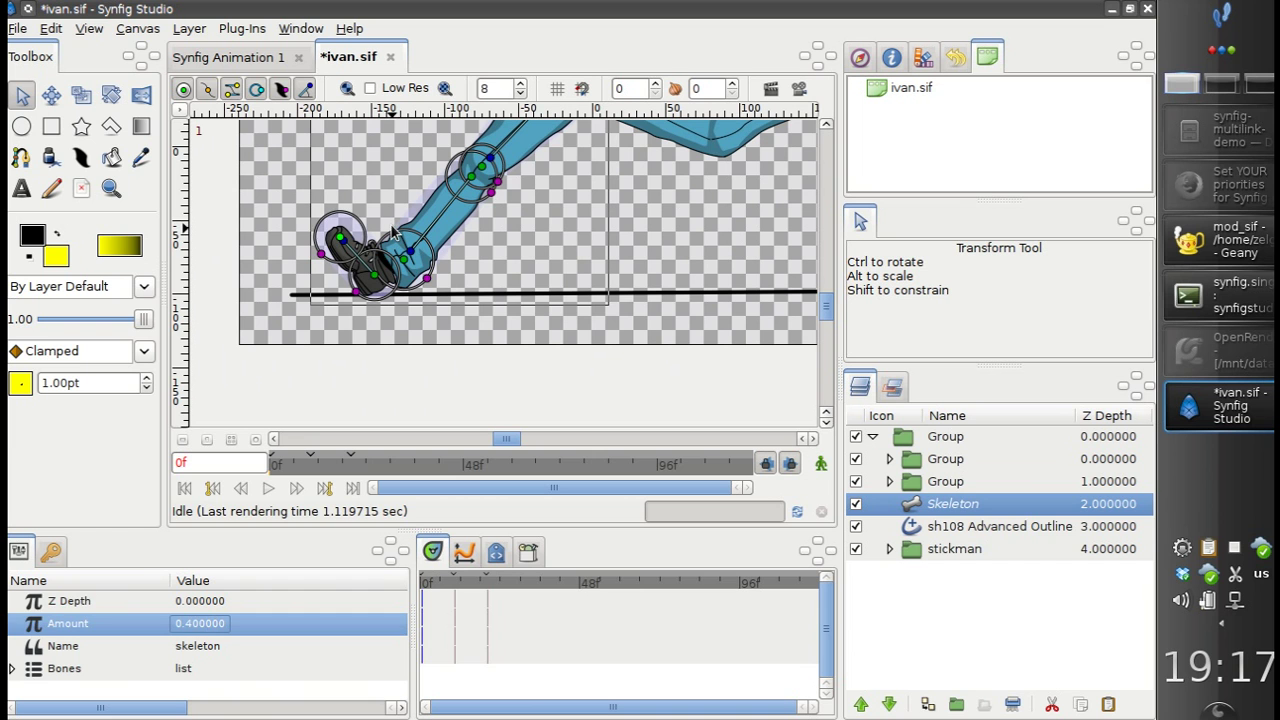
Step: Deselect the skeleton and toggle the visibility of the two Group layers above it to check which artwork each contains
click(359, 198)
drag(442, 257, 411, 347)
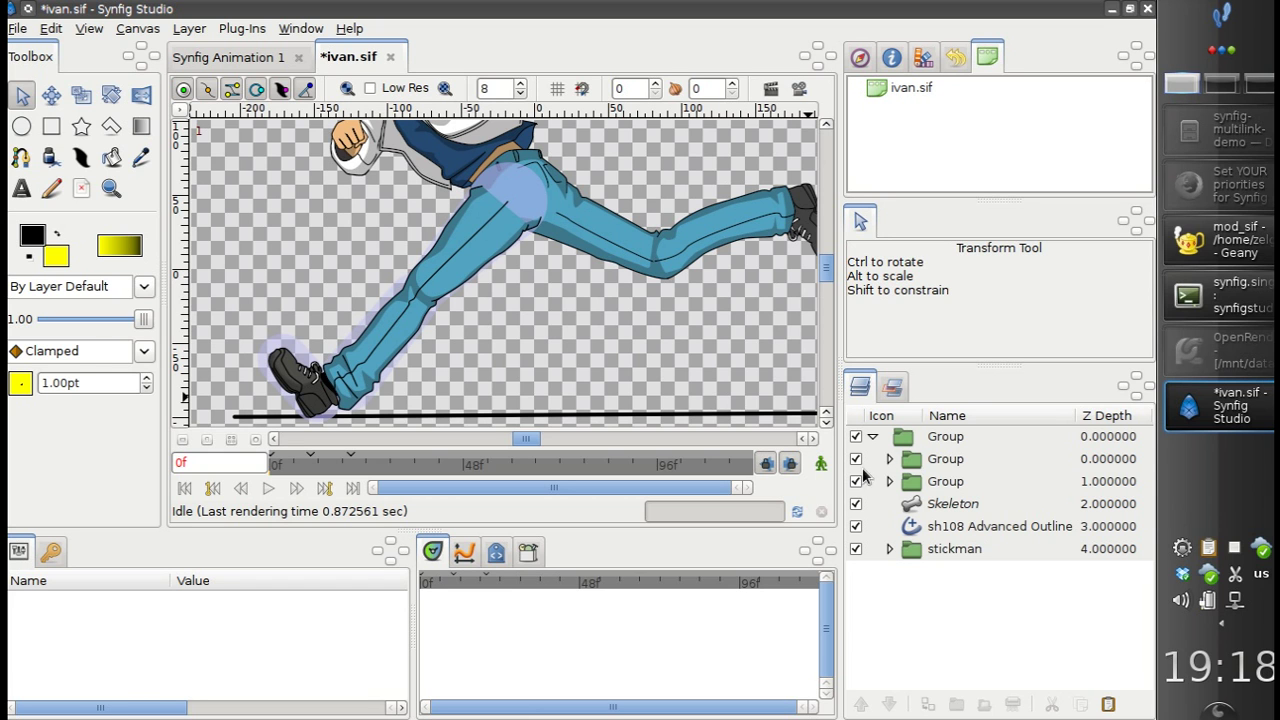
click(916, 462)
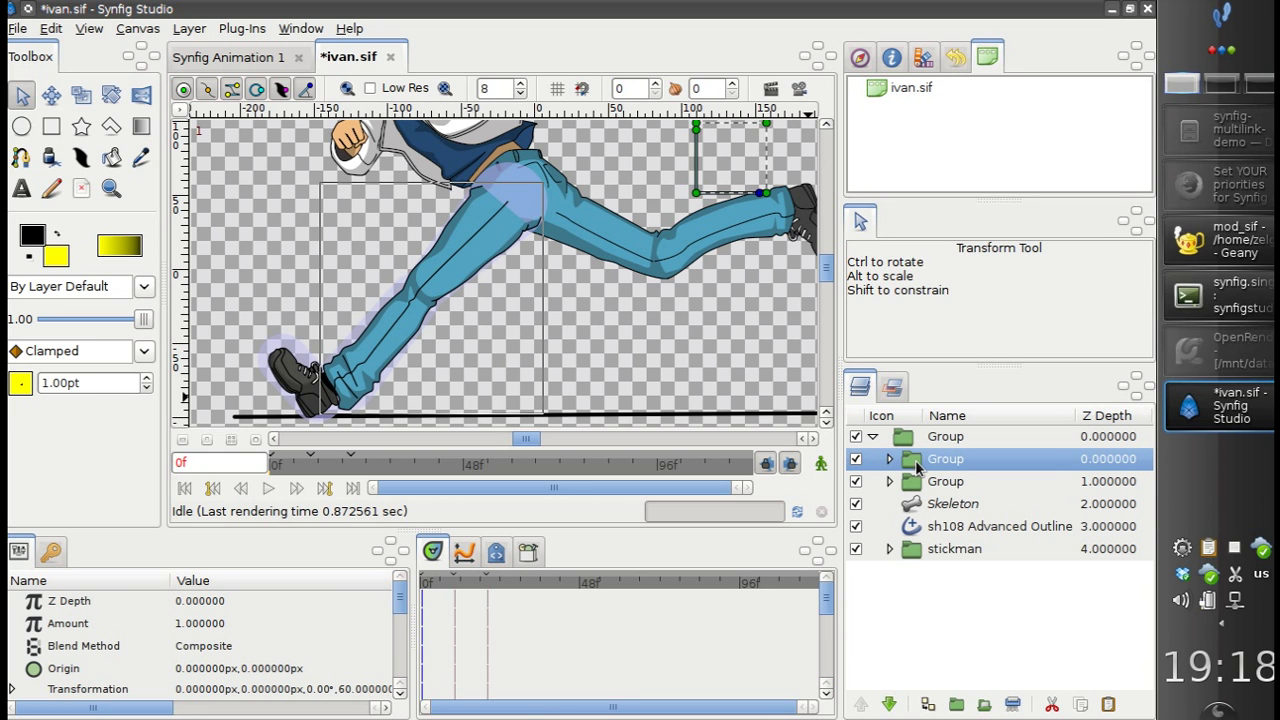
click(857, 460)
click(856, 460)
click(856, 481)
click(856, 481)
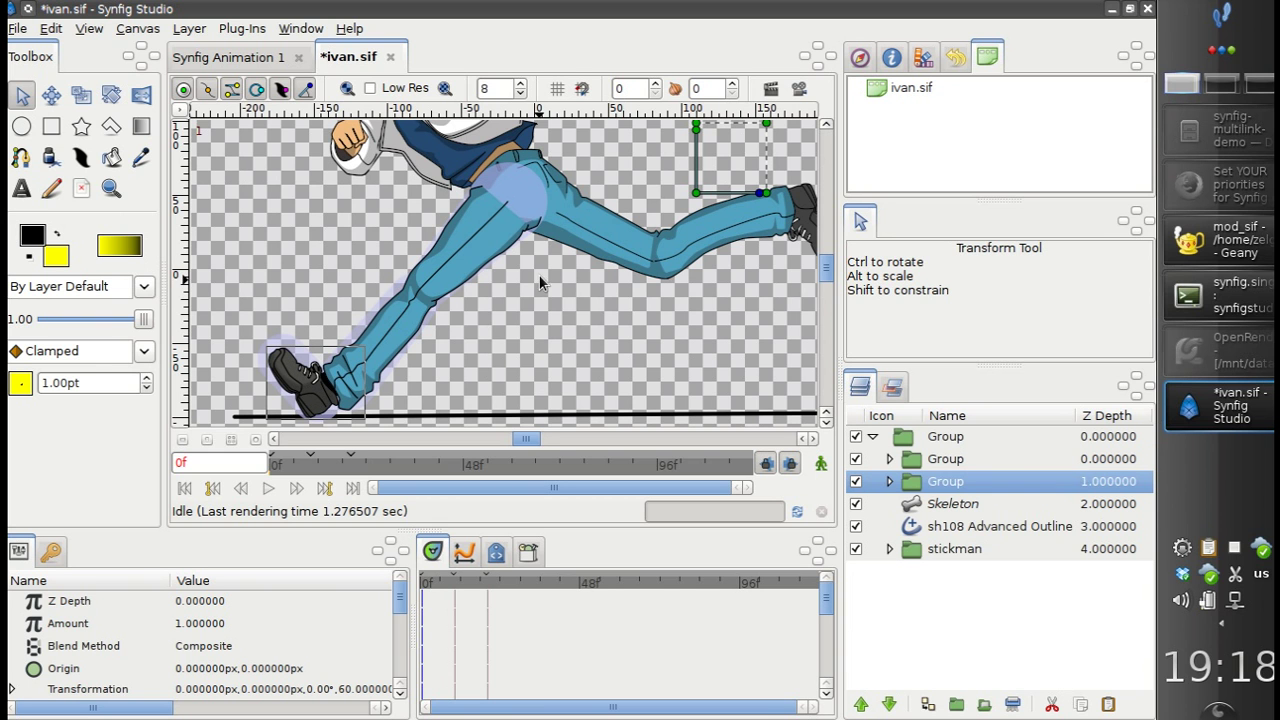
Step: Examine the outline and region layers inside the front leg's group one by one, and collapse the group
click(889, 481)
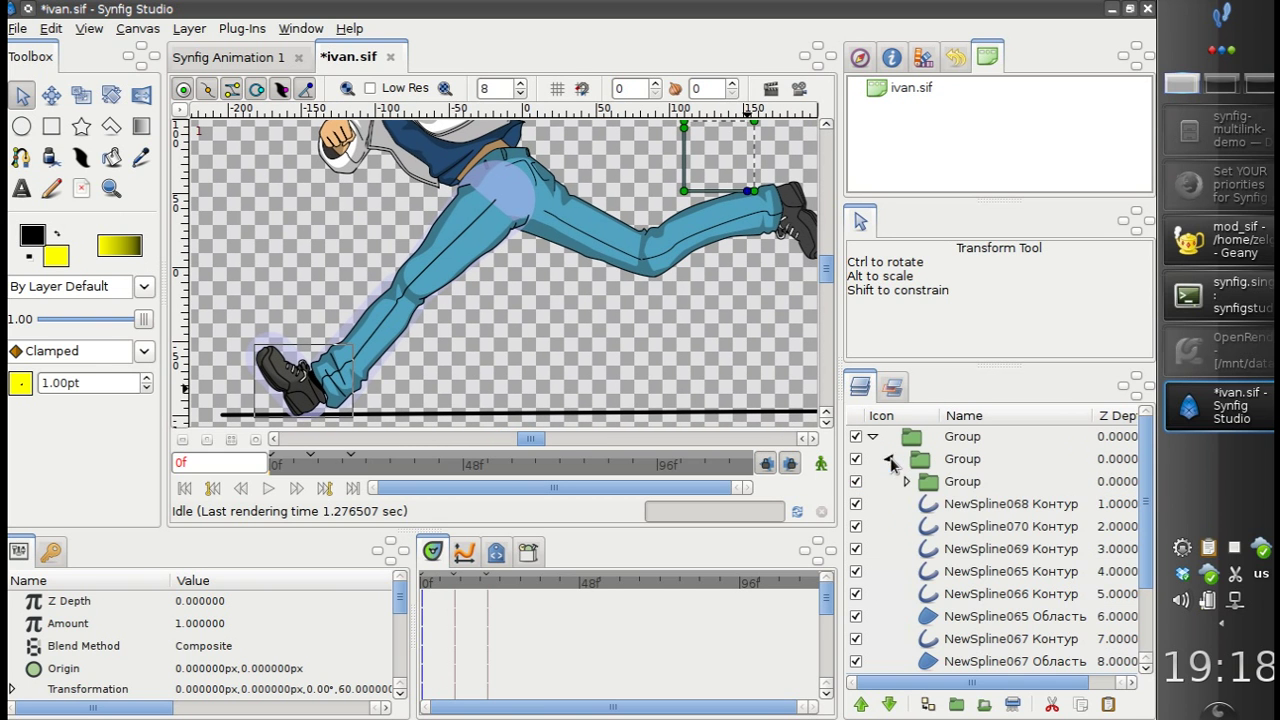
click(946, 504)
click(950, 549)
click(952, 572)
scroll(952, 572, down, 3)
click(941, 529)
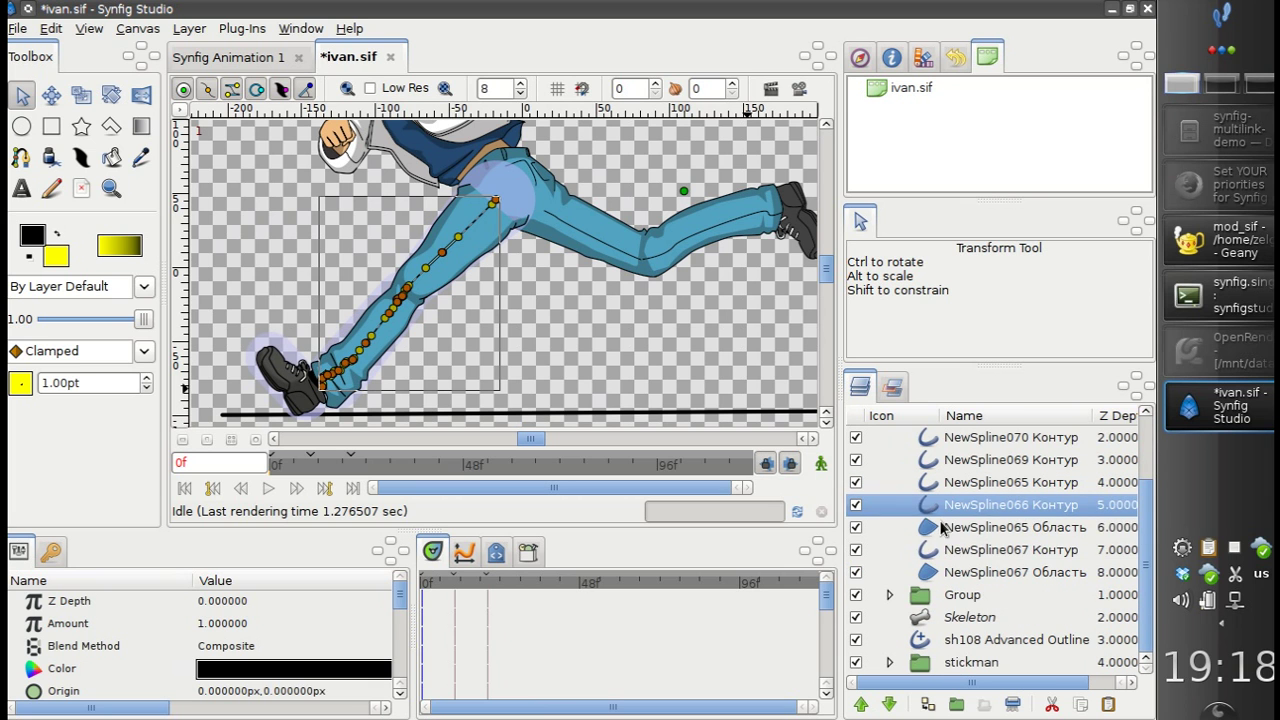
click(943, 553)
click(943, 570)
click(940, 536)
click(940, 499)
key(Up)
key(Up)
key(Up)
key(Up)
key(Up)
key(Up)
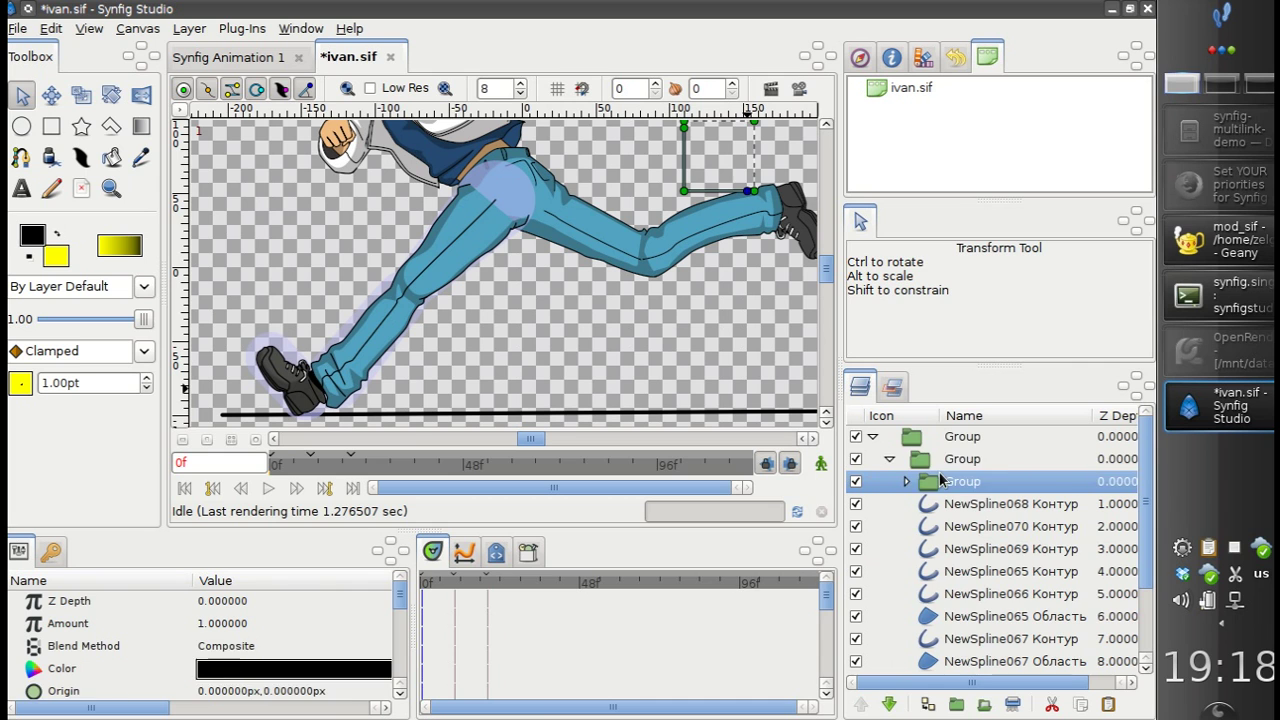
click(890, 459)
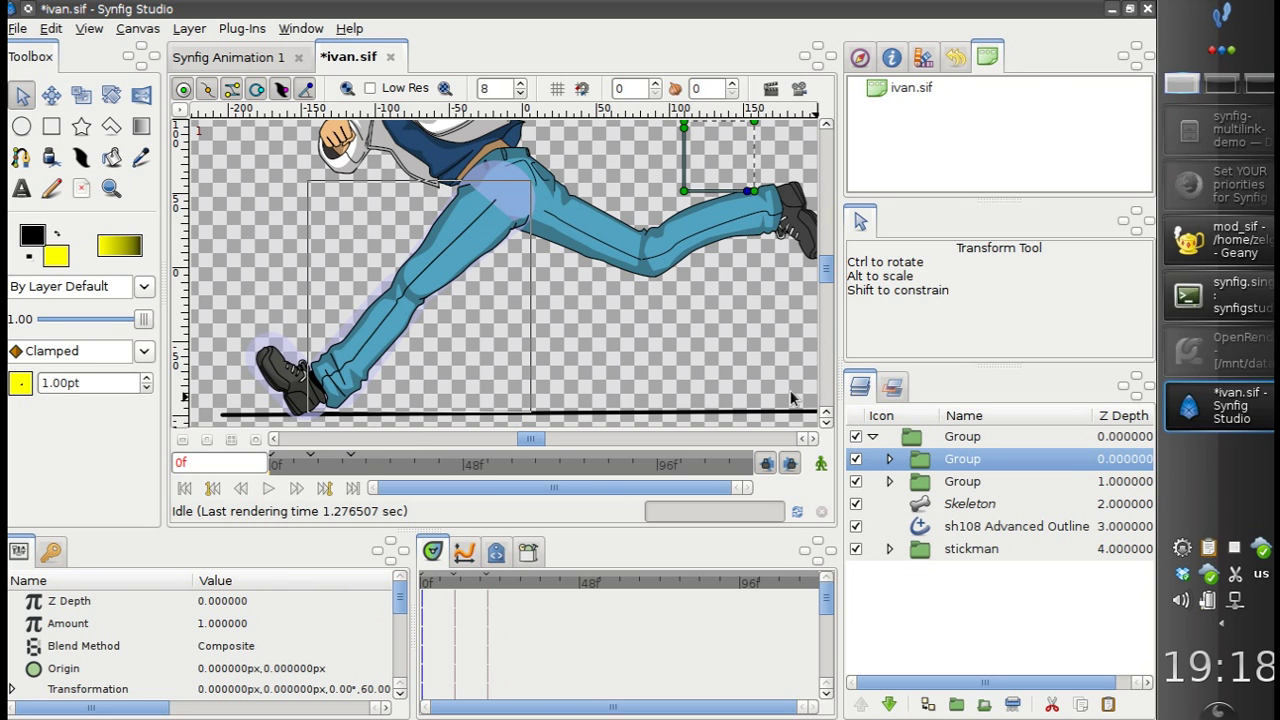
Step: Select the front leg's trouser group together with all of its child layers, so the whole leg's vertices are shown
click(889, 459)
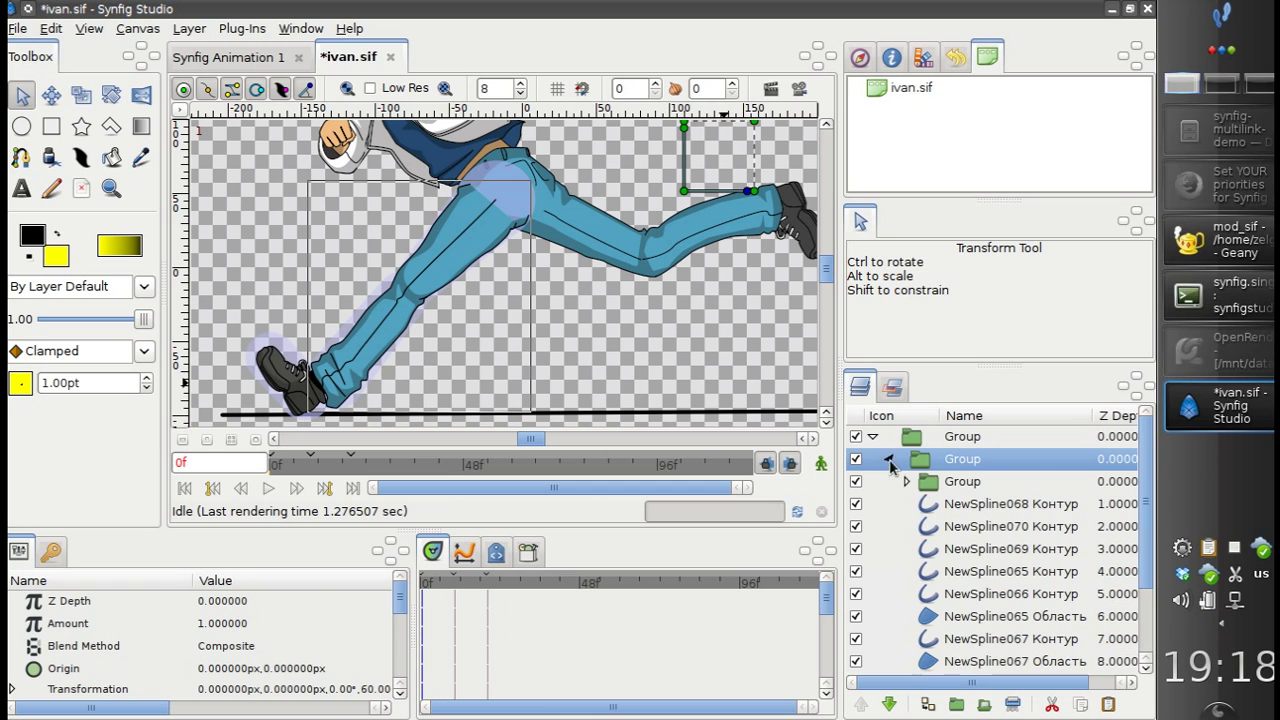
click(956, 527)
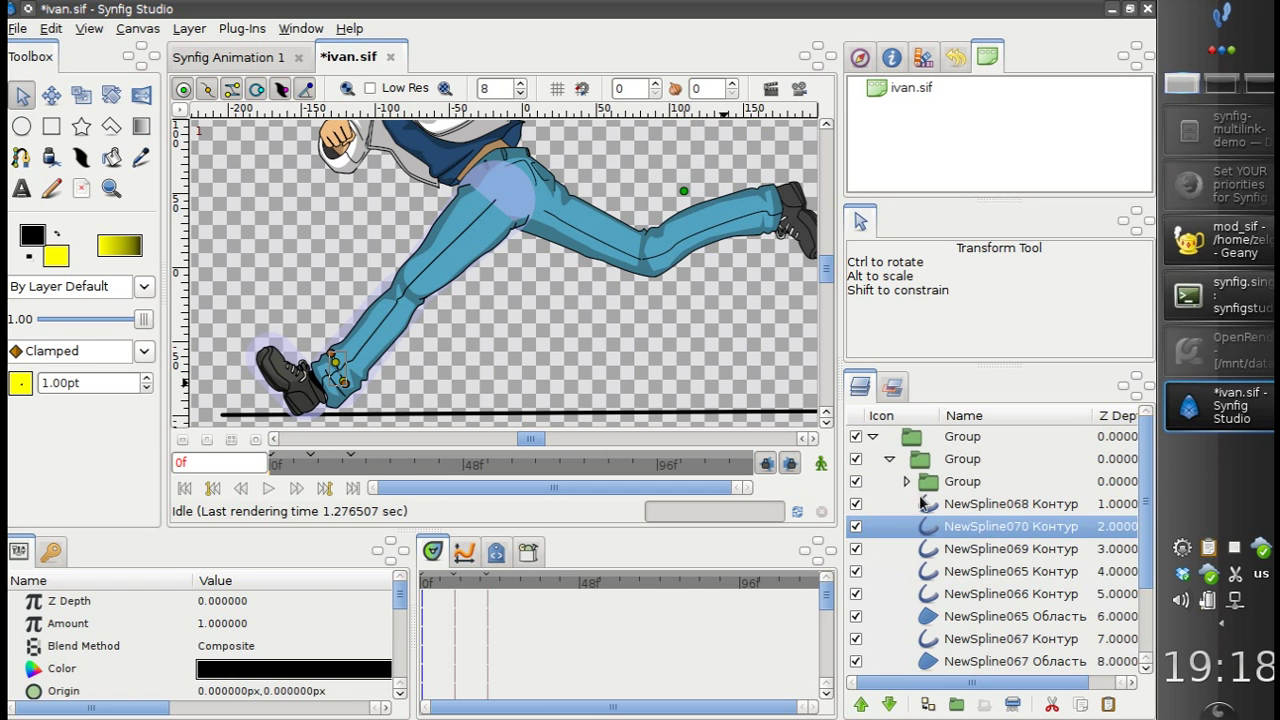
click(920, 461)
click(889, 459)
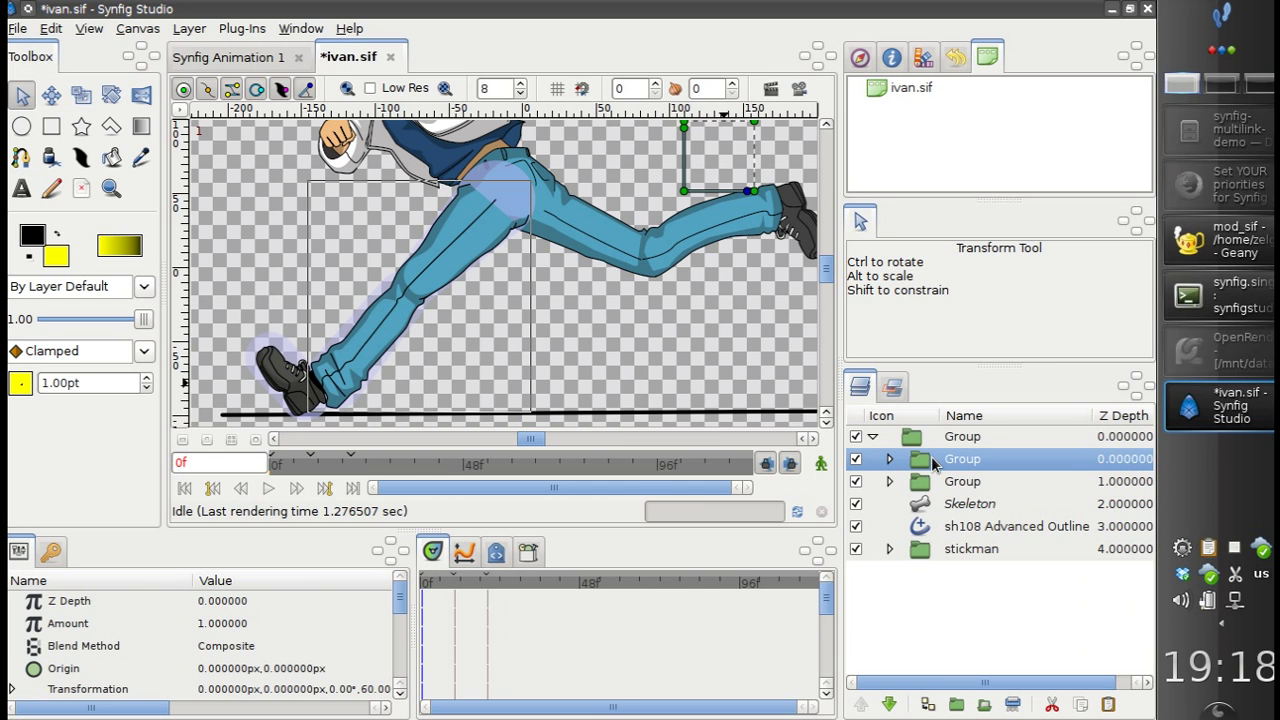
right_click(927, 465)
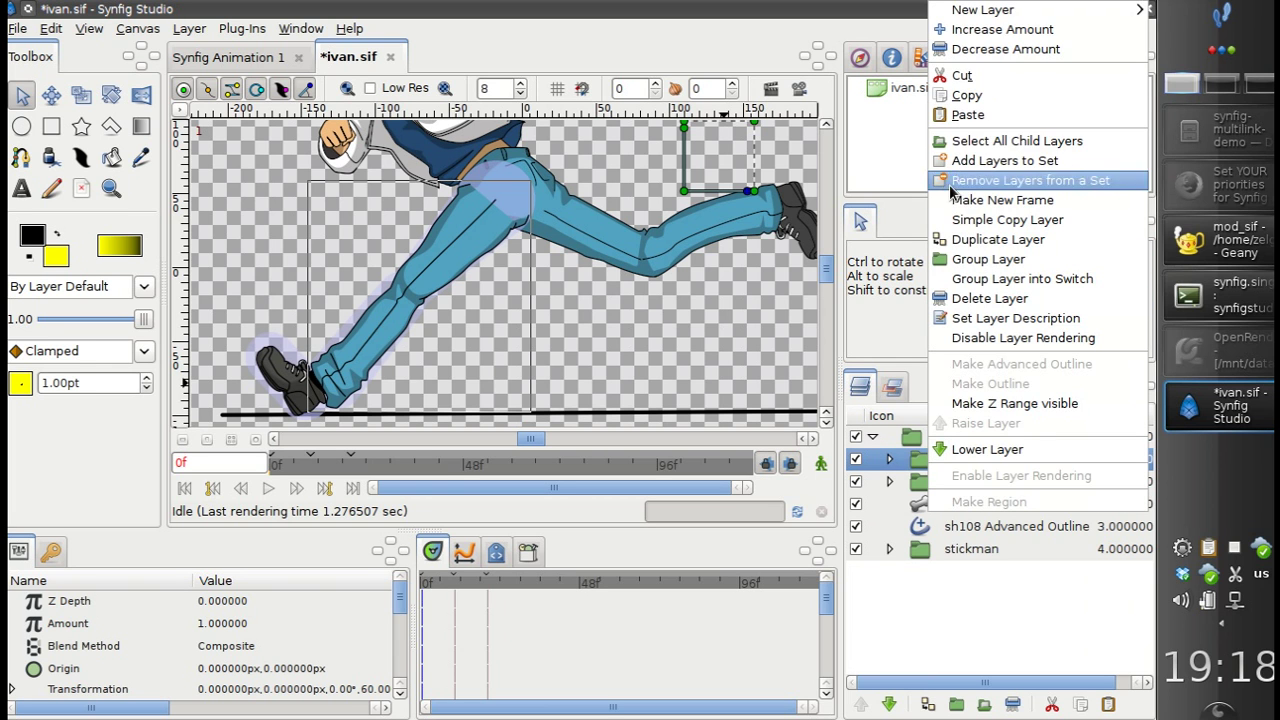
click(963, 142)
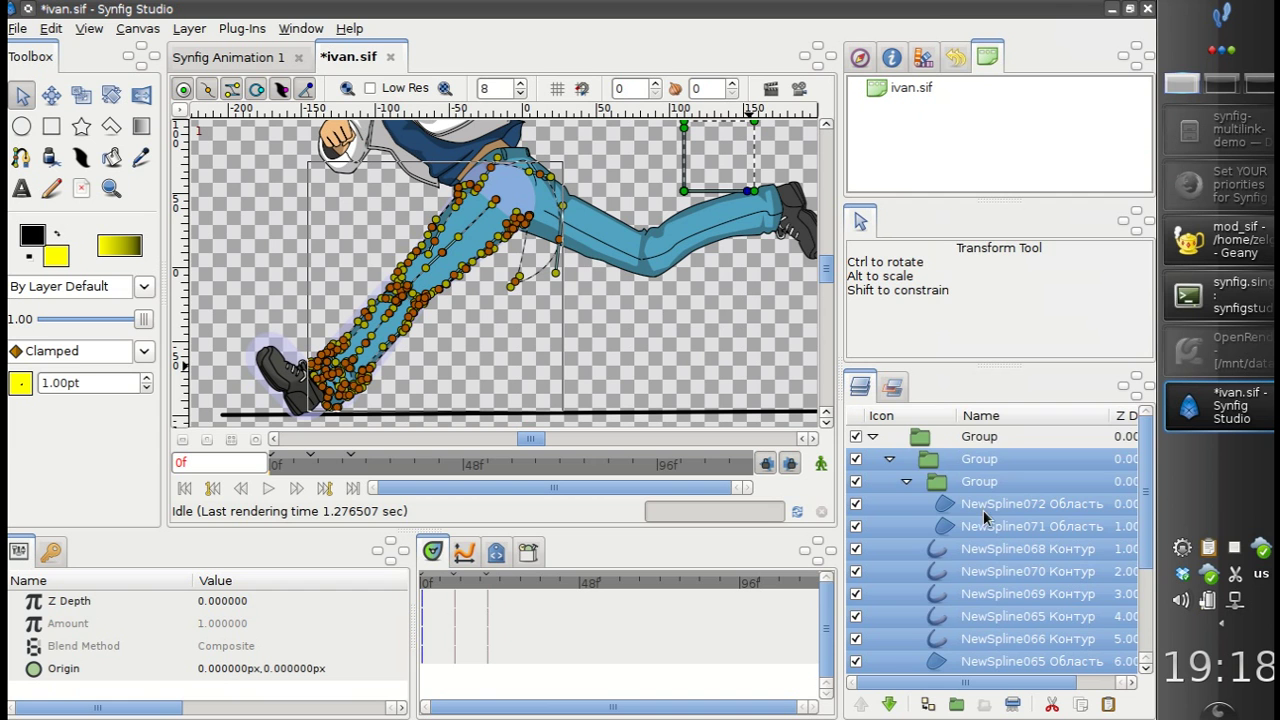
scroll(988, 525, down, 3)
scroll(988, 525, up, 2)
drag(455, 328, 517, 324)
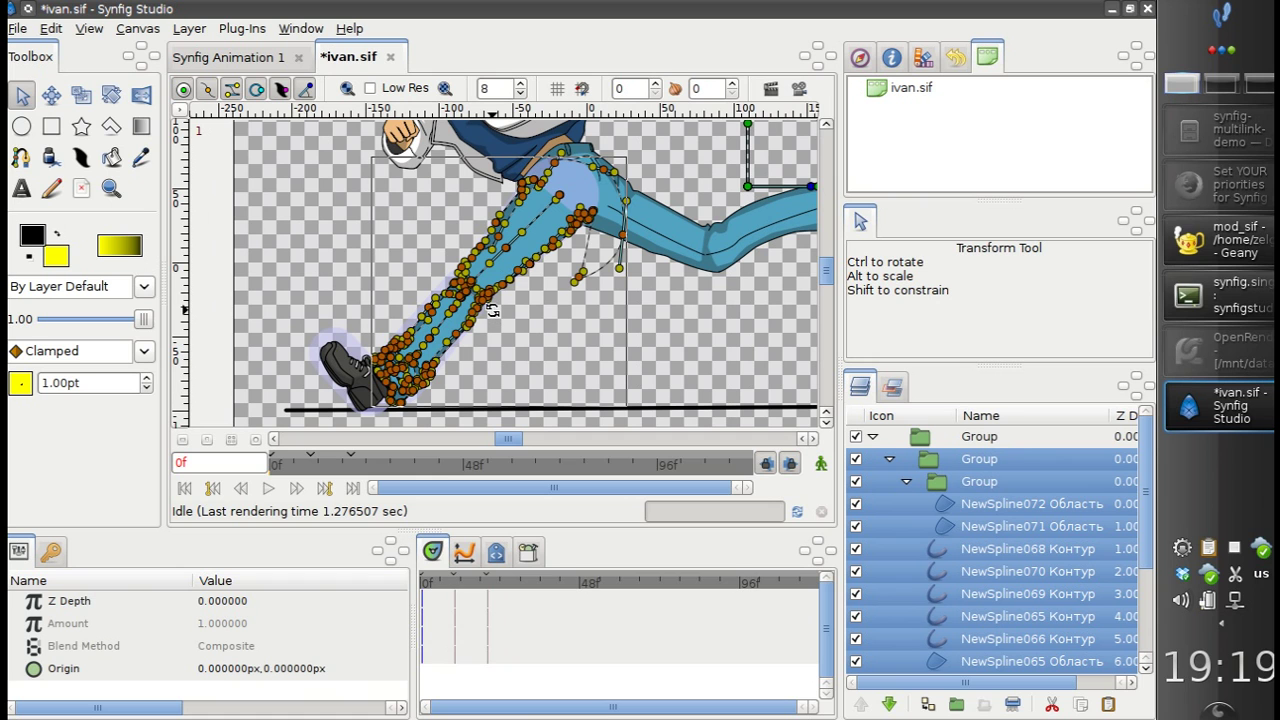
Step: Select all vertex handles of the trouser leg and add the Skeleton layer to the layer selection
key(ctrl+a)
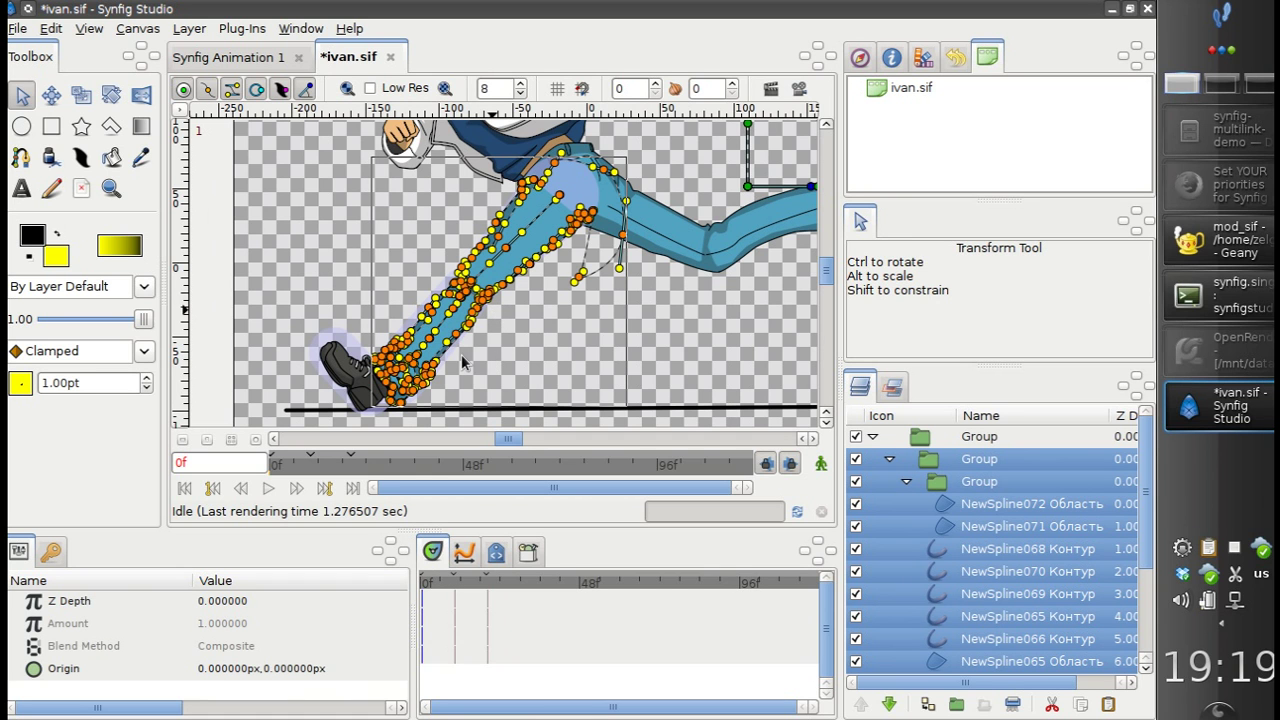
drag(462, 355, 496, 362)
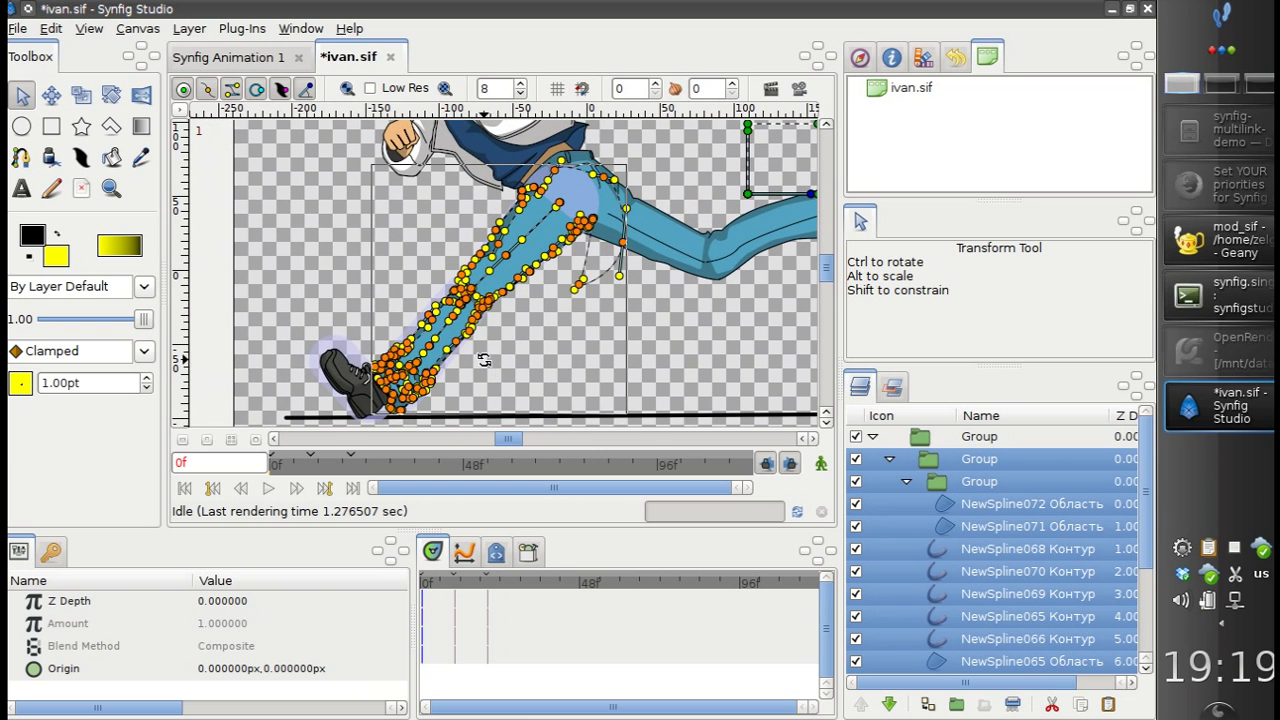
scroll(484, 360, up, 2)
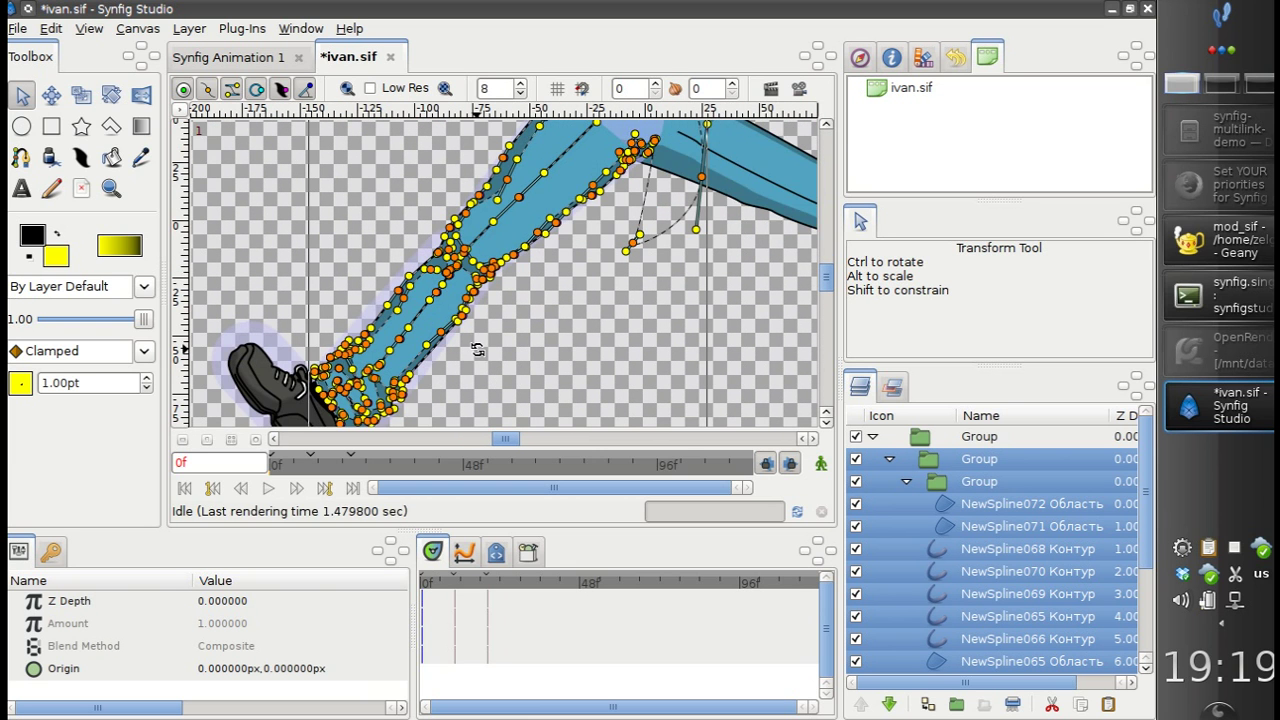
scroll(478, 352, down, 1)
drag(483, 331, 519, 306)
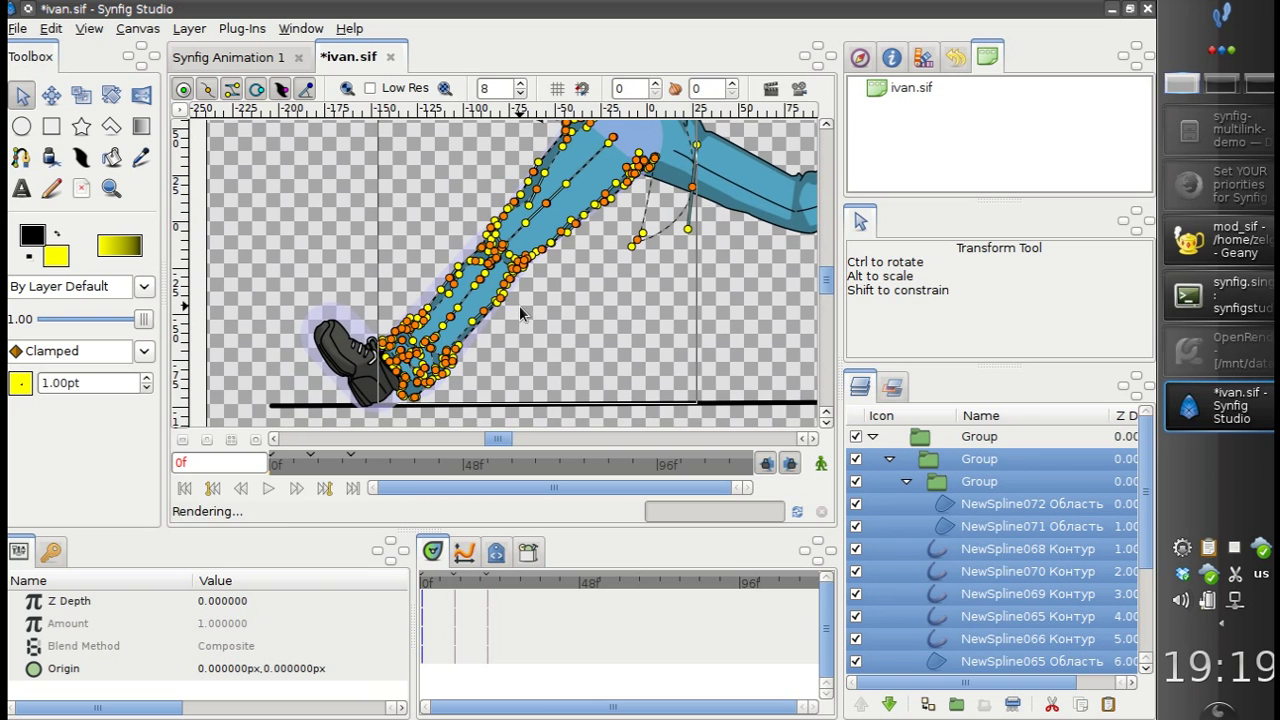
ctrl+click(355, 325)
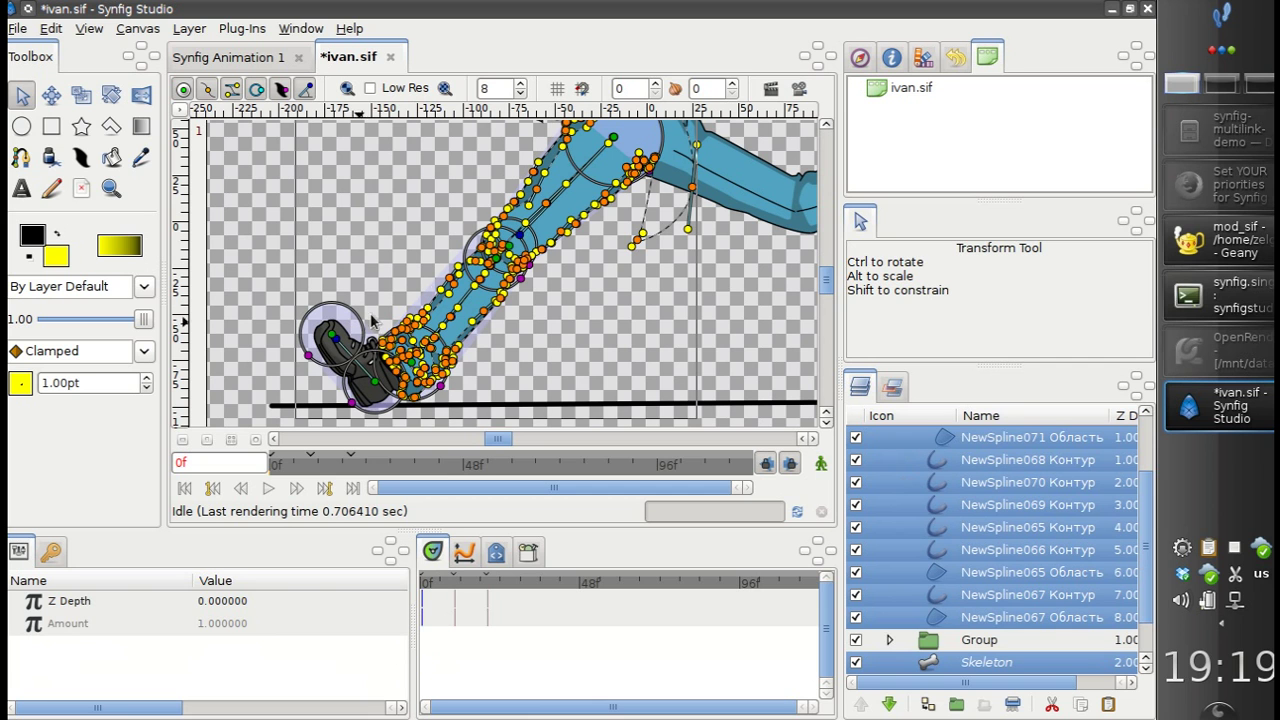
scroll(1015, 615, down, 1)
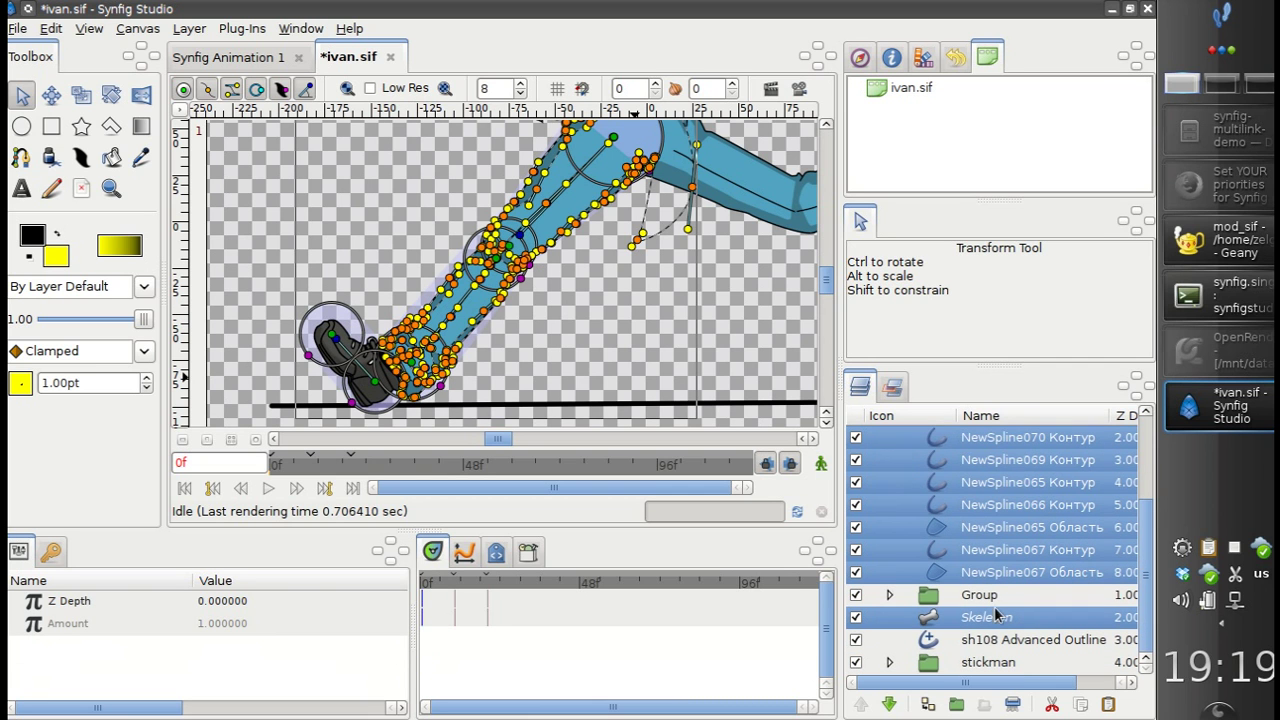
scroll(513, 292, up, 1)
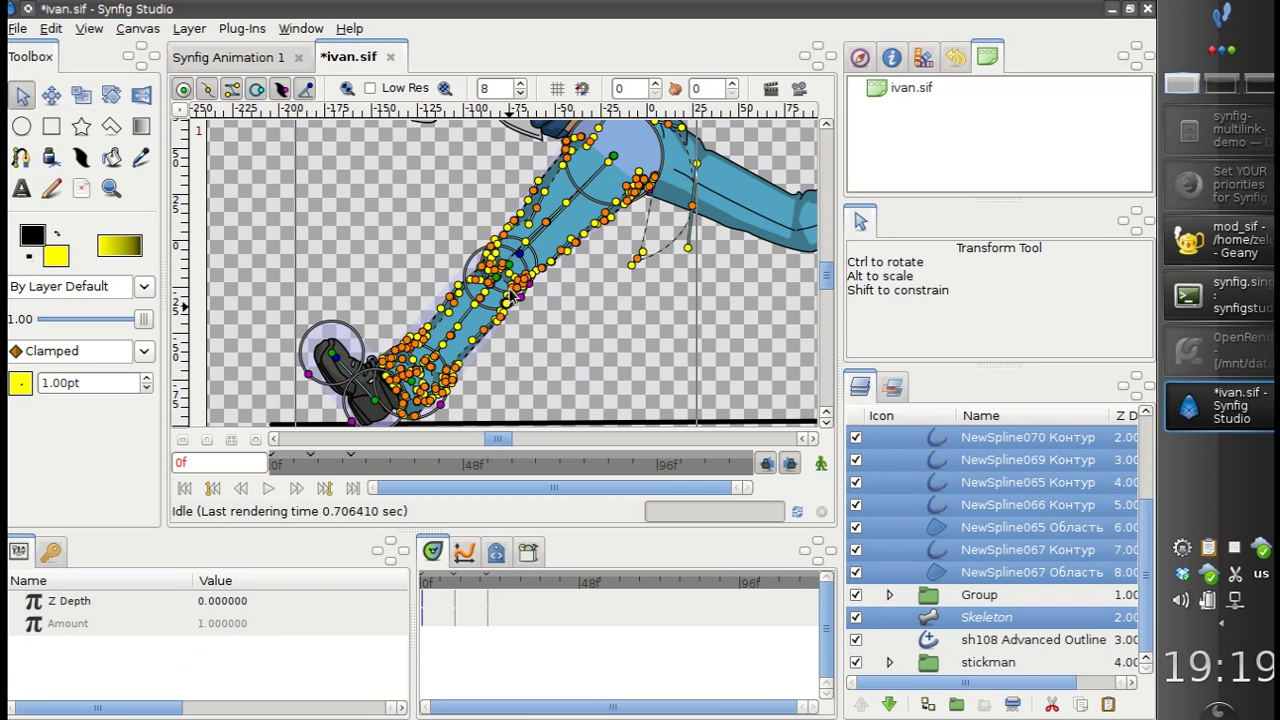
mouse_move(520, 303)
mouse_move(538, 193)
drag(562, 269, 511, 275)
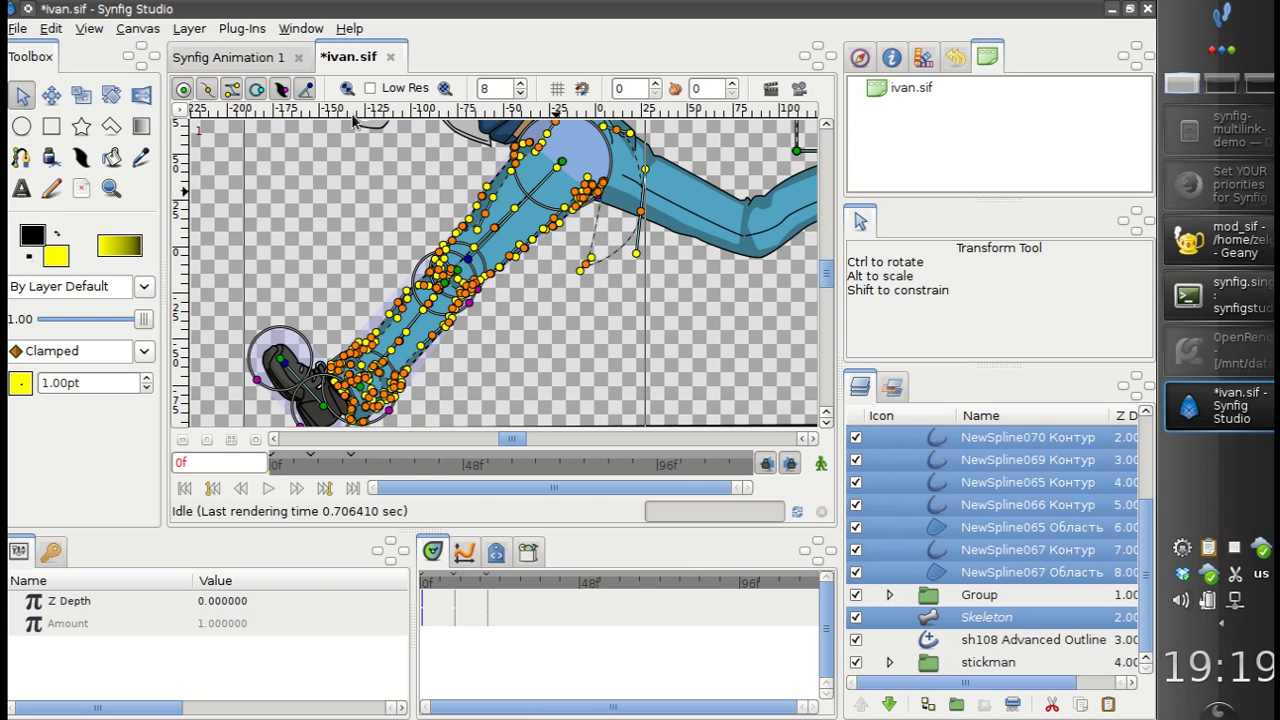
Step: Hide the radius handles and link the selected trouser leg vertices to the skeleton
click(281, 90)
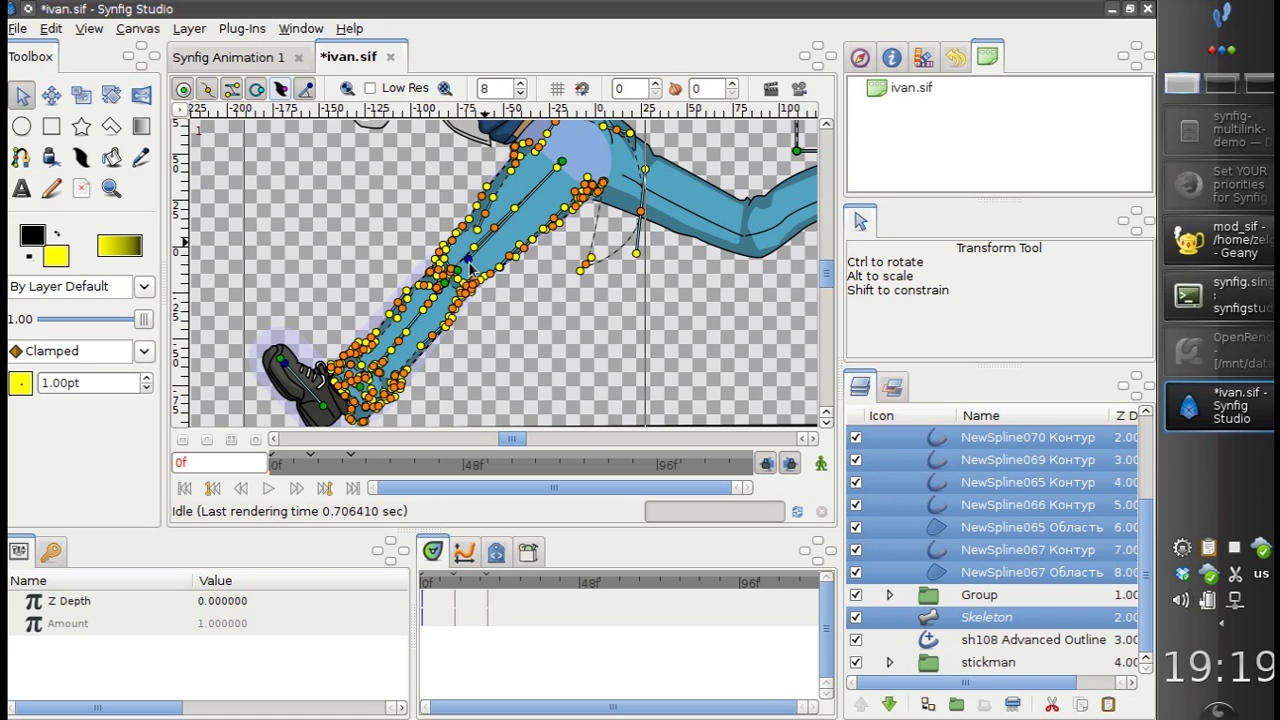
drag(283, 360, 332, 305)
right_click(328, 306)
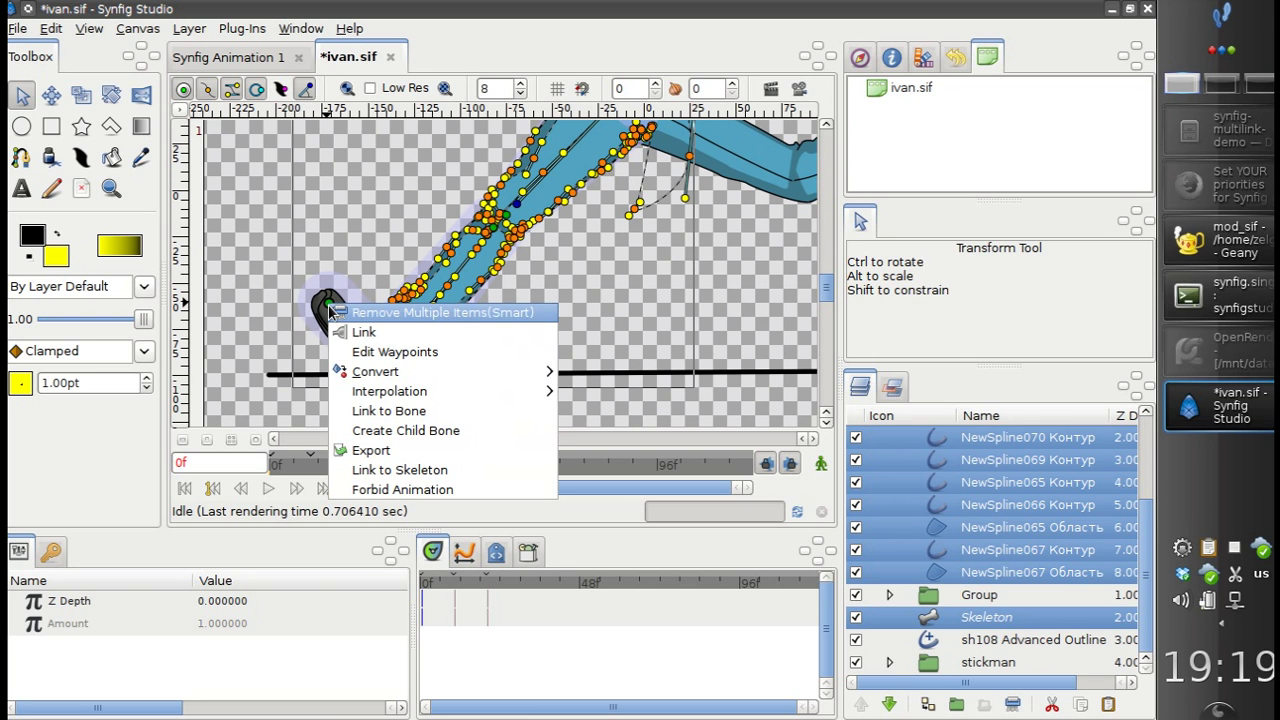
click(405, 470)
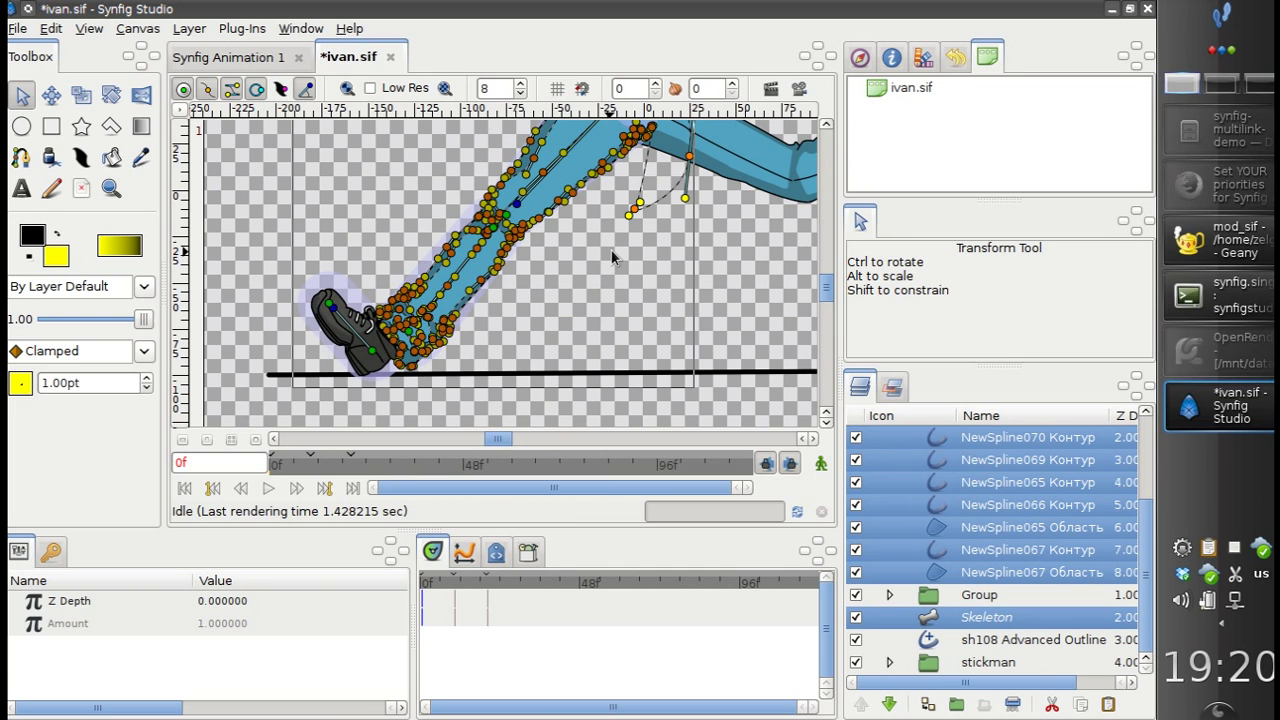
Step: Collapse the trouser group, select only the Skeleton layer, and swing the lower leg bone backward to bend the knee
scroll(1040, 510, up, 3)
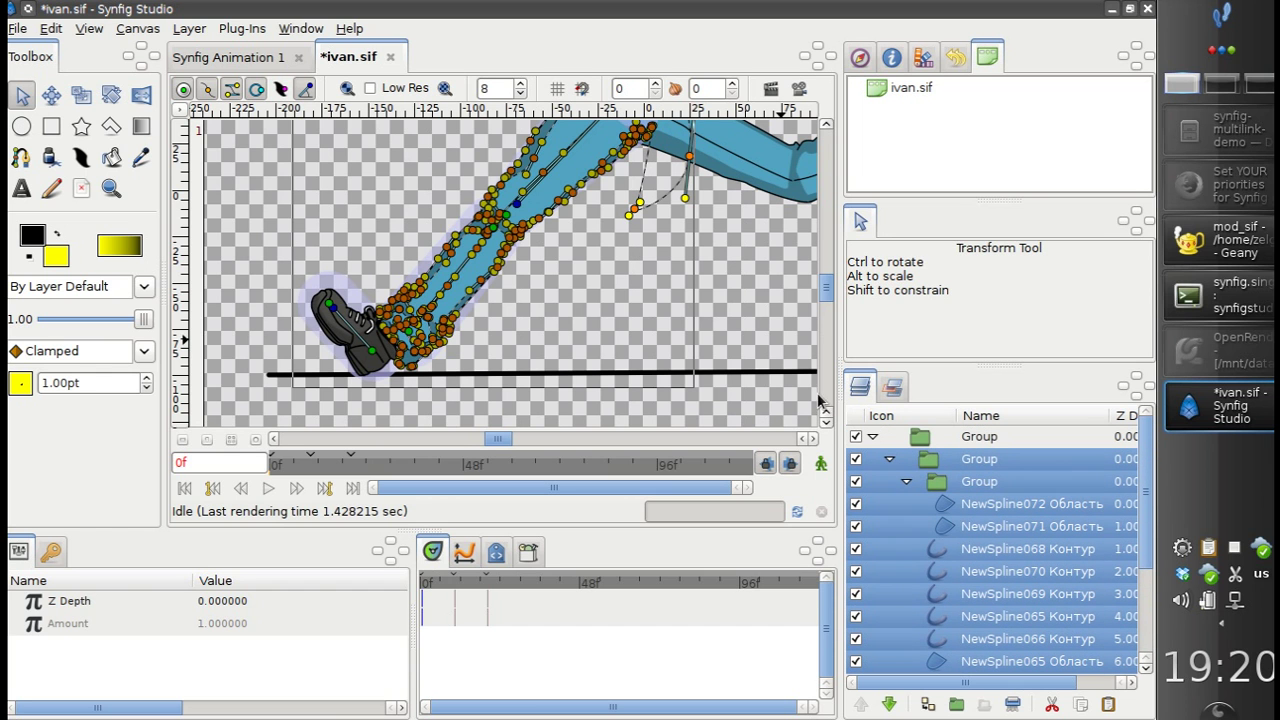
scroll(553, 275, up, 2)
scroll(560, 280, up, 2)
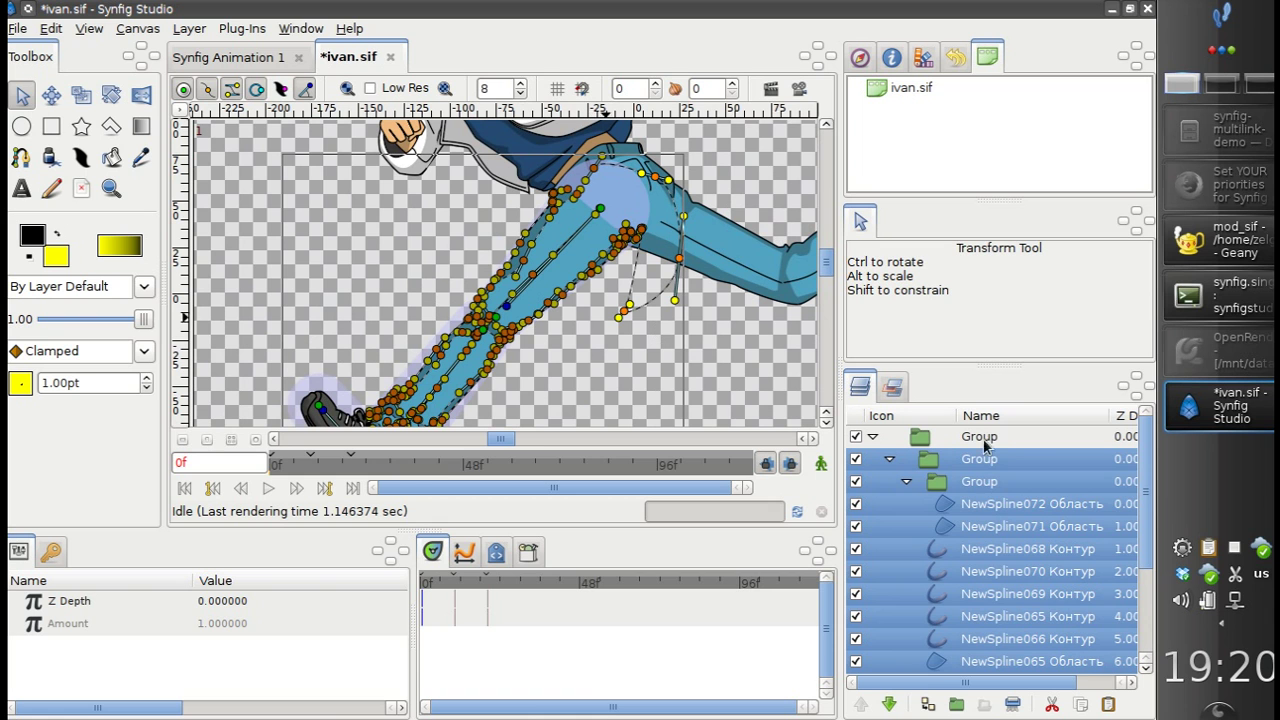
click(889, 459)
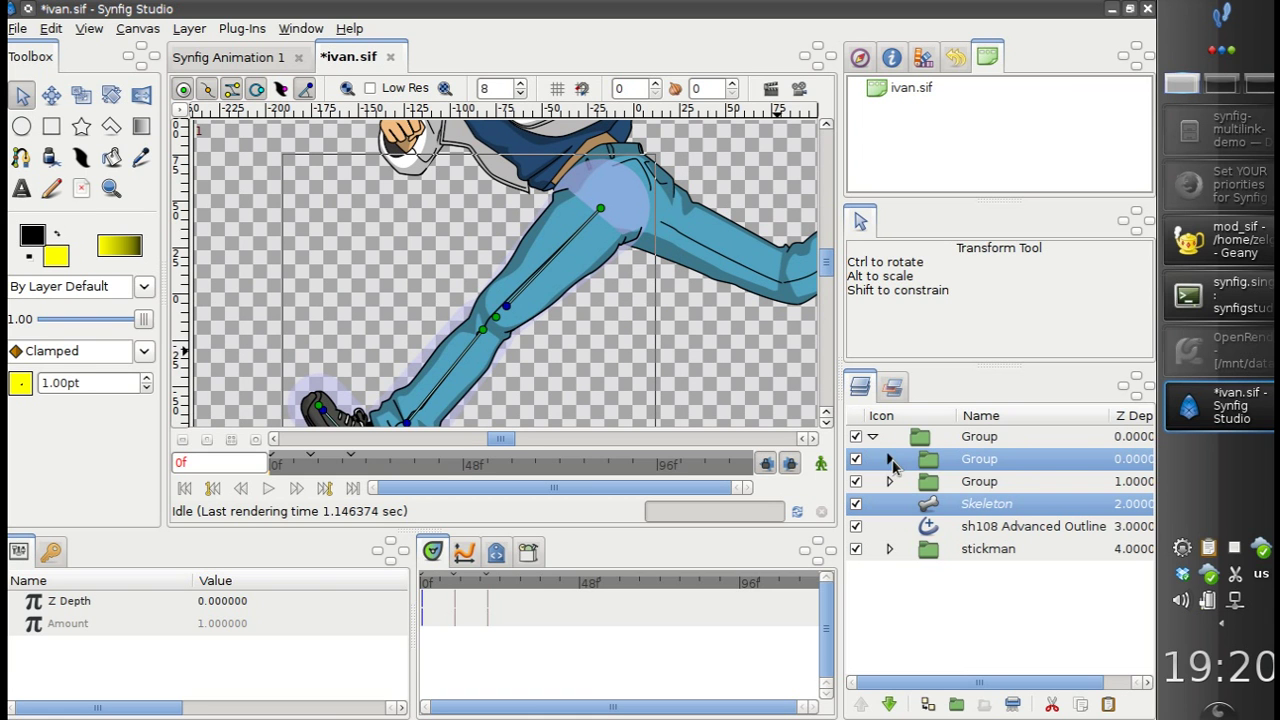
click(948, 504)
scroll(500, 258, down, 2)
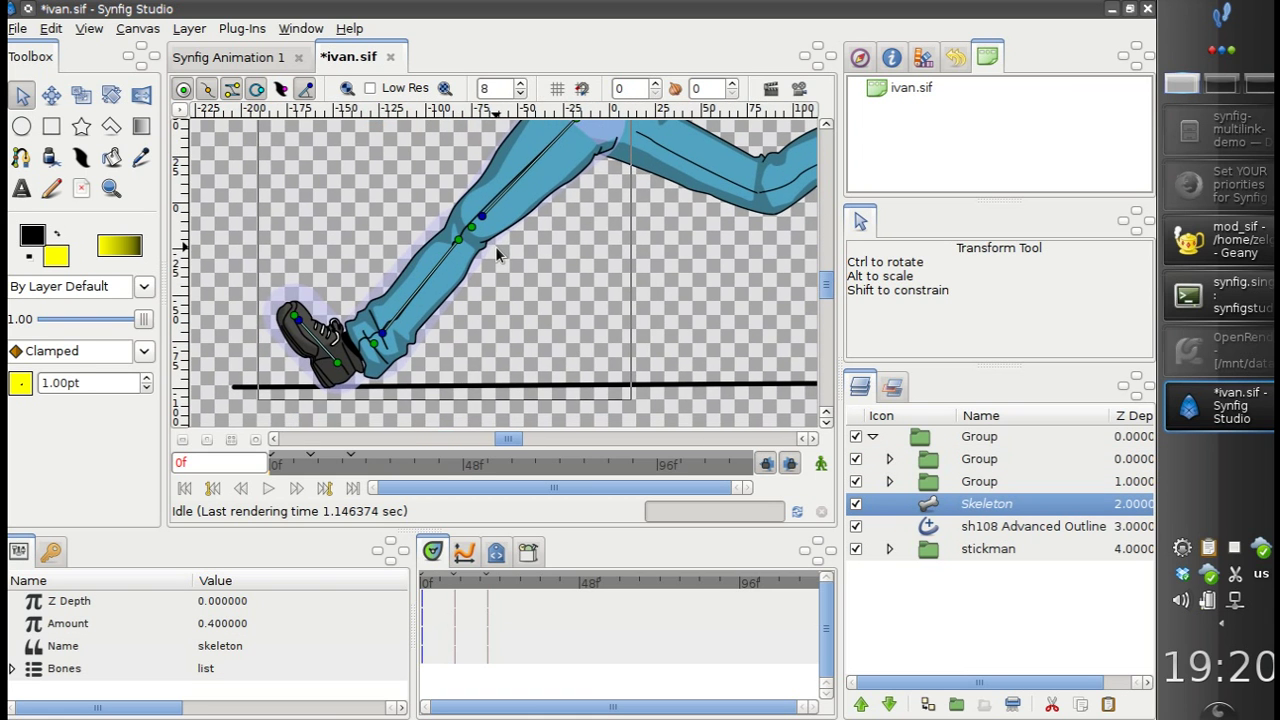
drag(503, 272, 444, 291)
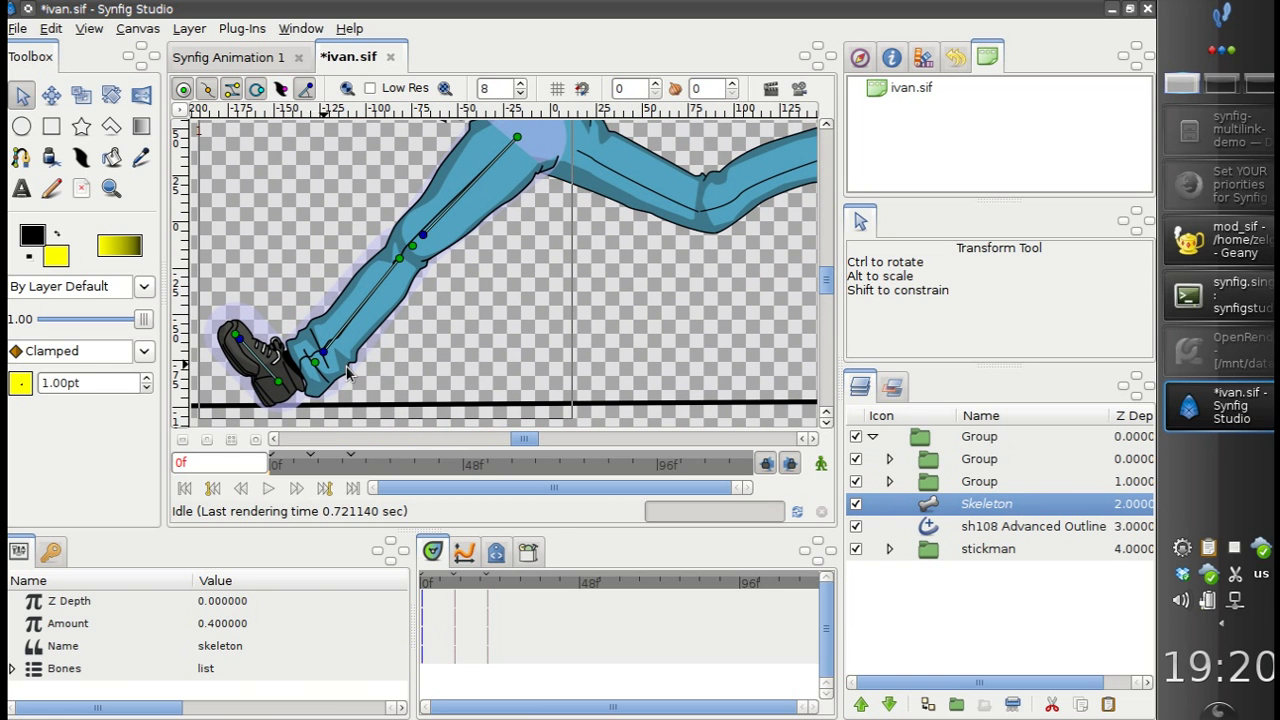
drag(315, 364, 480, 360)
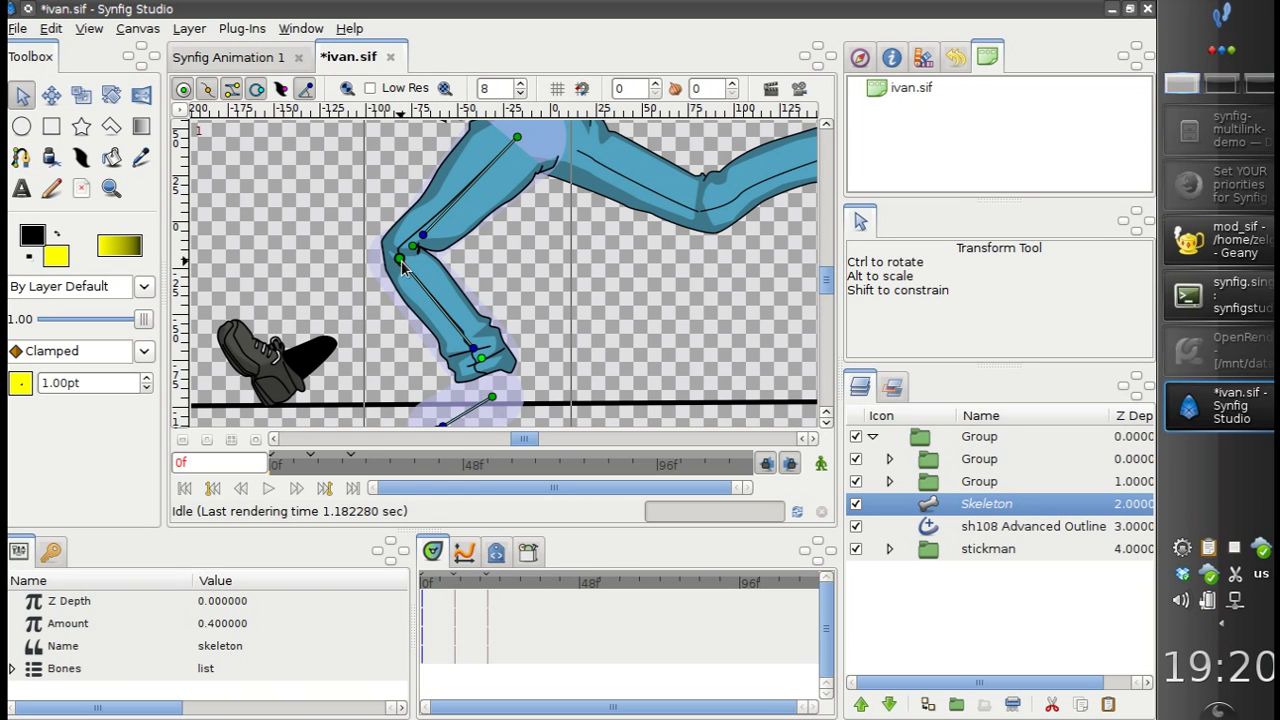
Step: Shift the lower leg bone's origin slightly toward the back of the bent knee
key(ctrl+z)
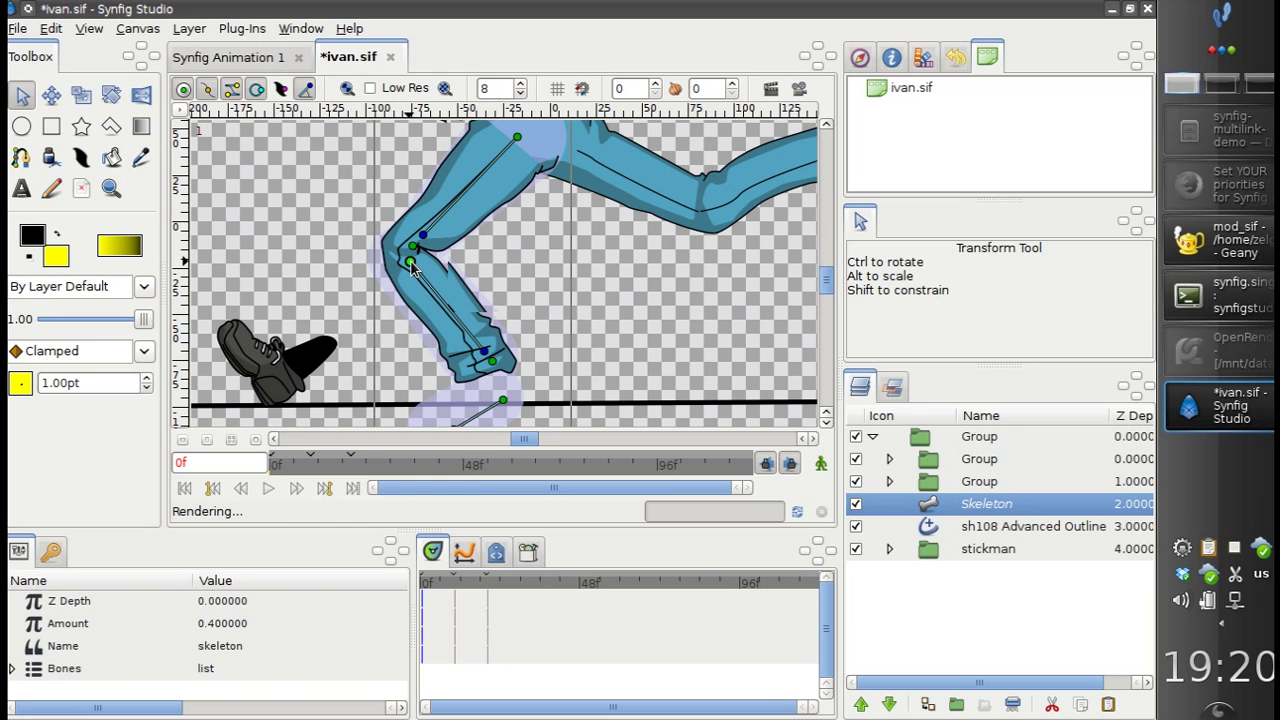
click(410, 264)
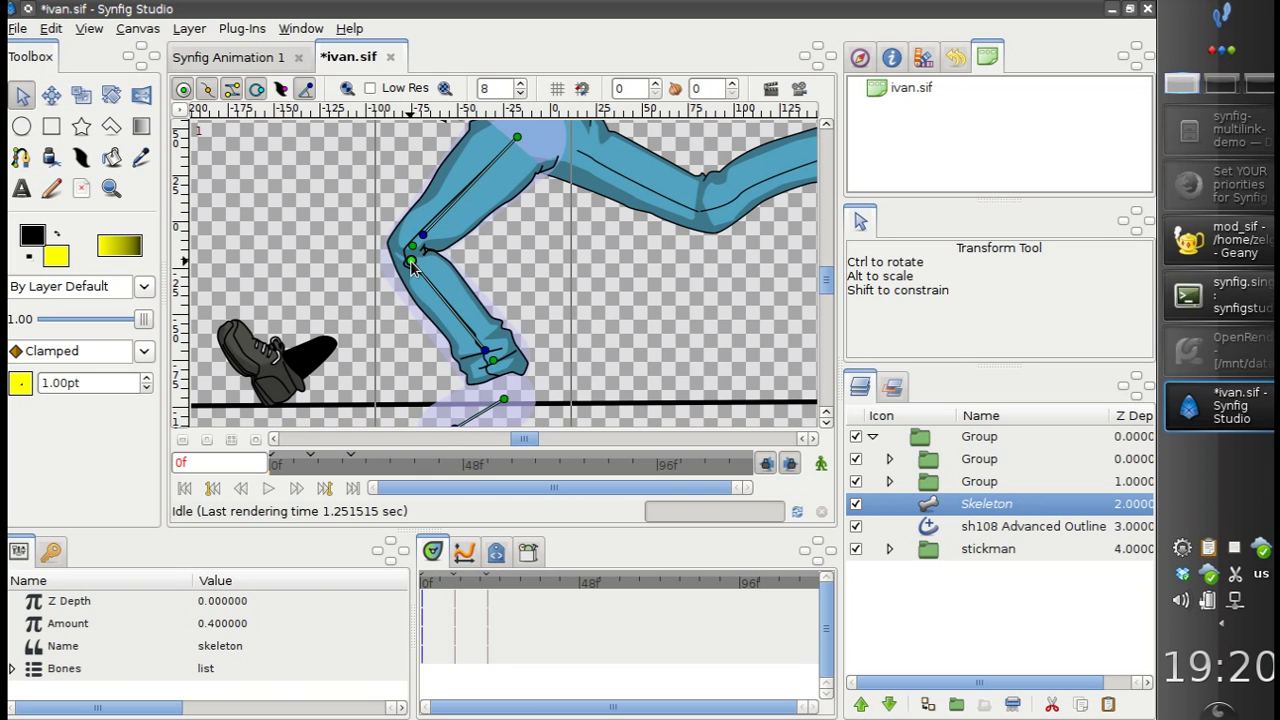
drag(402, 258, 386, 260)
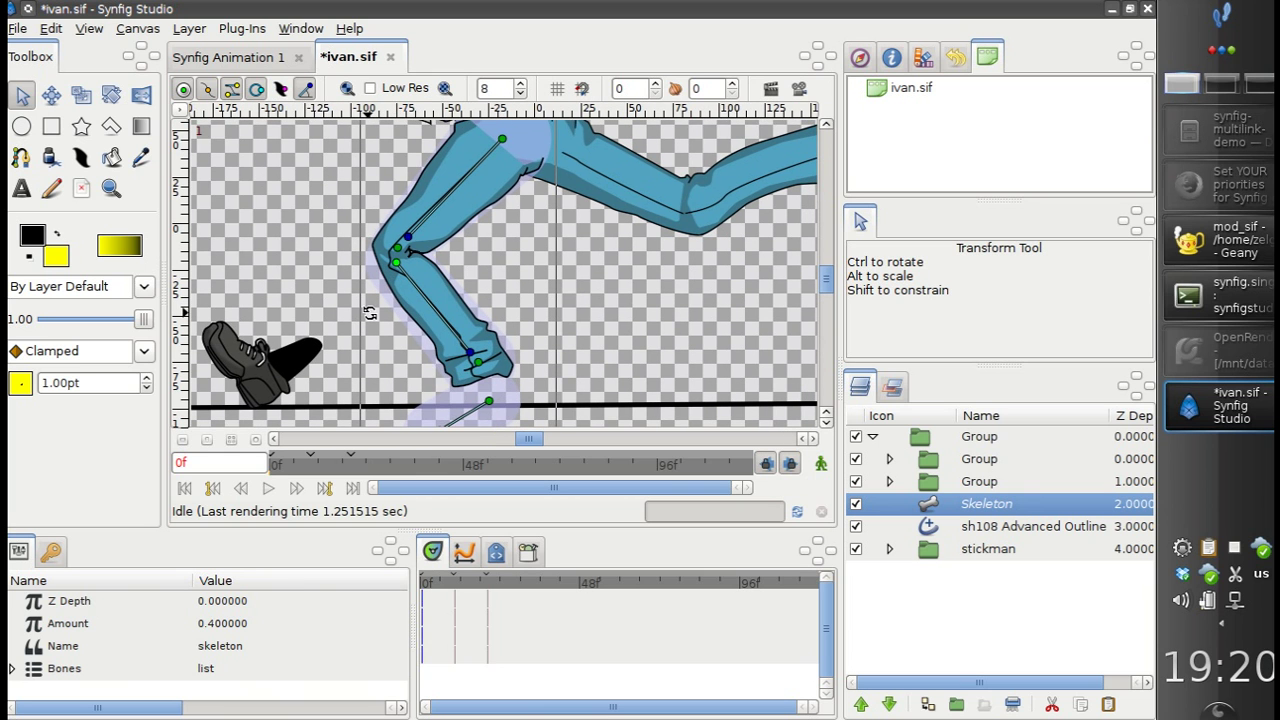
scroll(370, 313, up, 2)
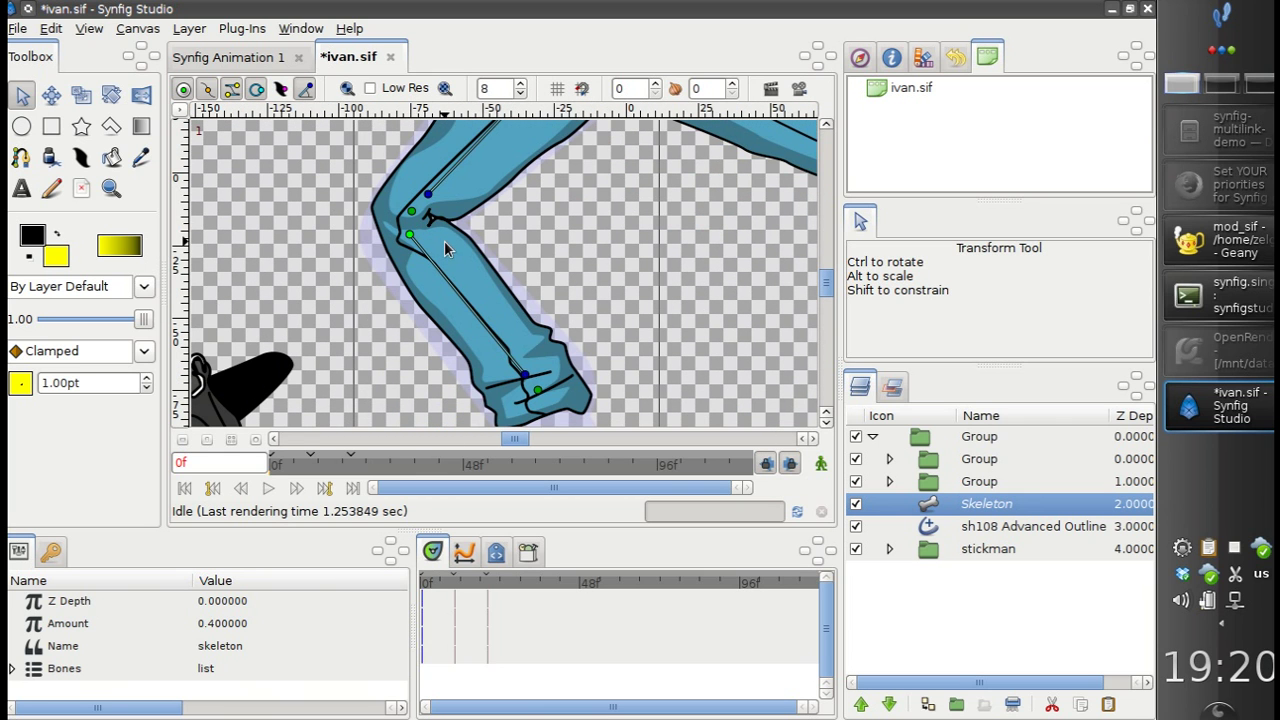
Step: Try to clean up the bent knee by moving the NewSpline065 region's vertices at the kneecap and behind the knee
click(447, 250)
drag(367, 215, 363, 213)
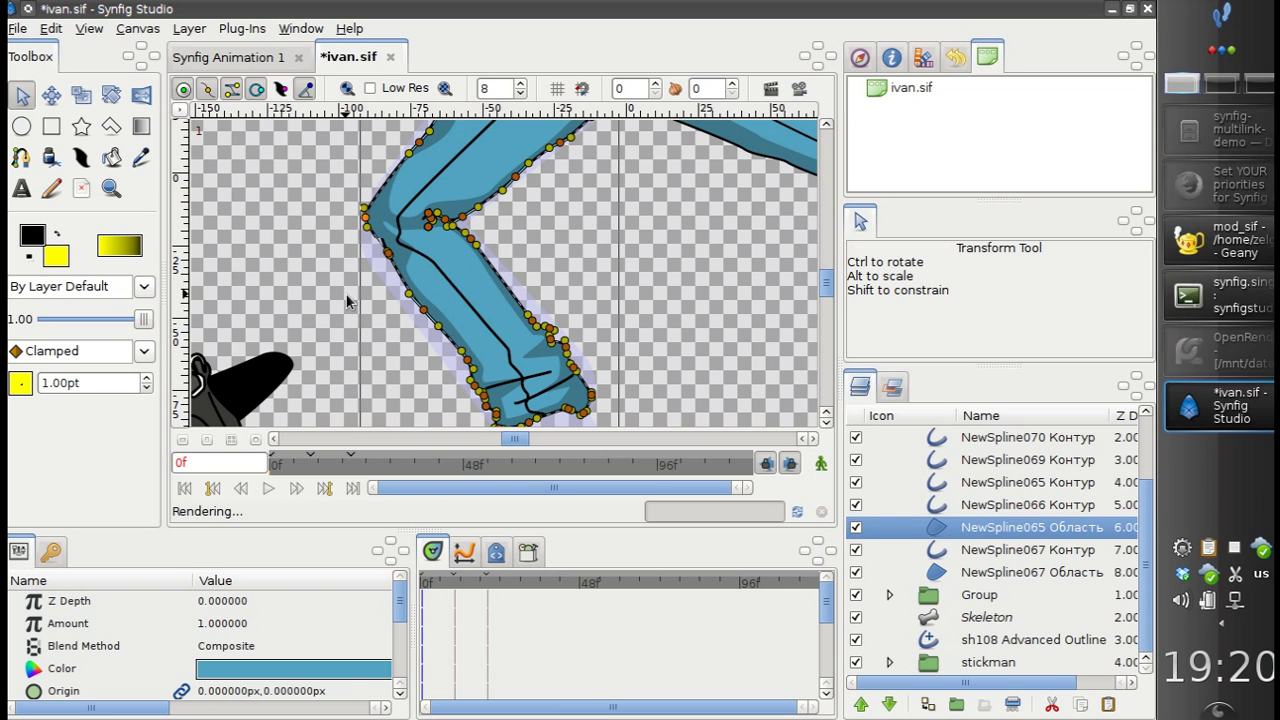
drag(450, 239, 396, 262)
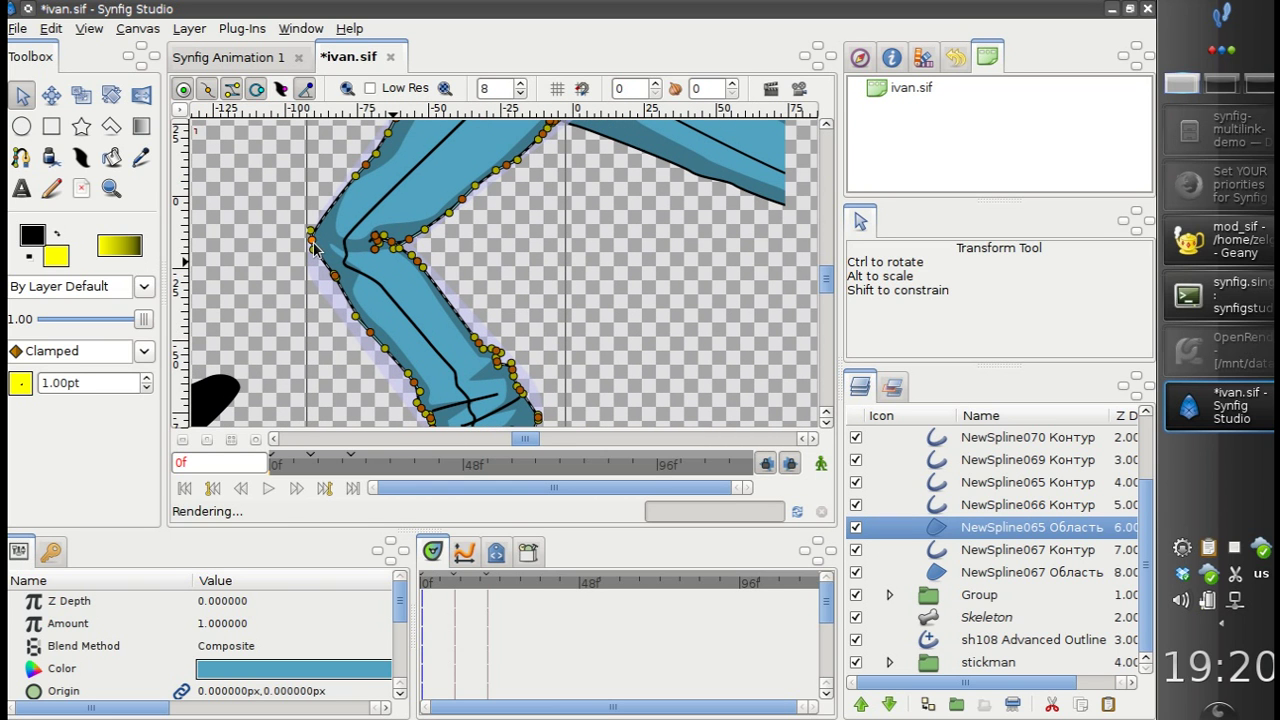
drag(313, 242, 316, 244)
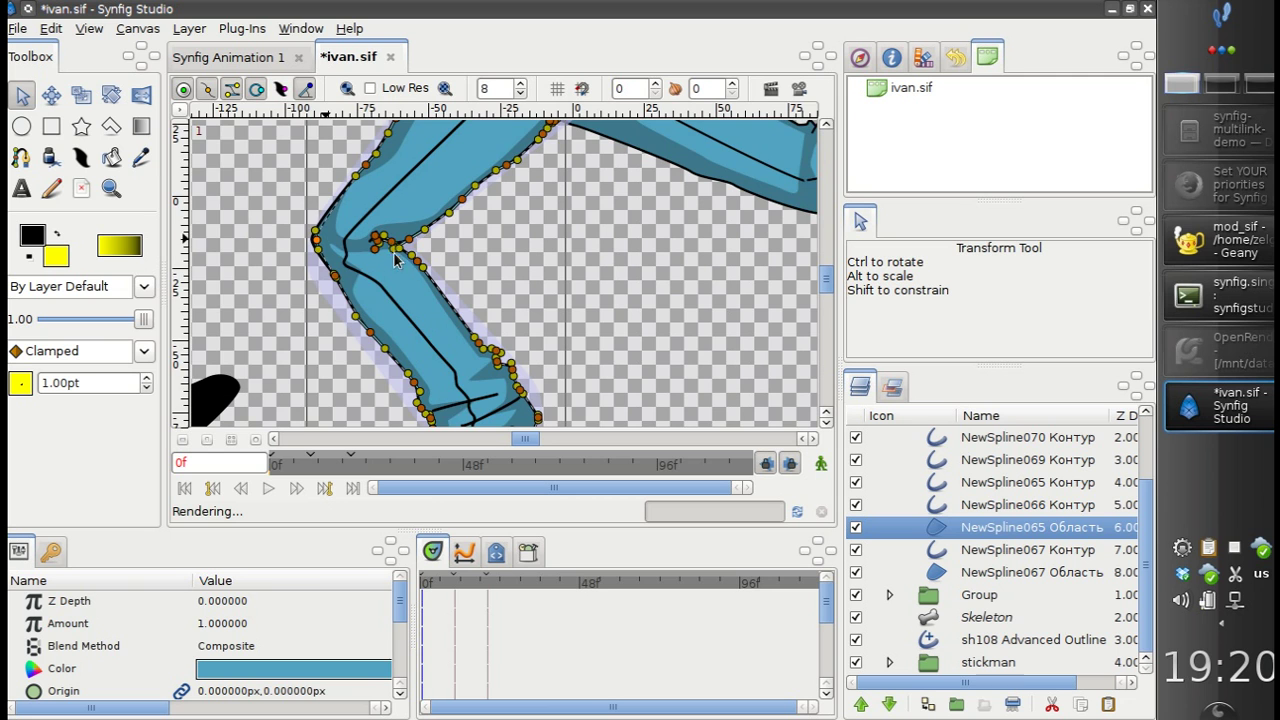
scroll(390, 262, up, 5)
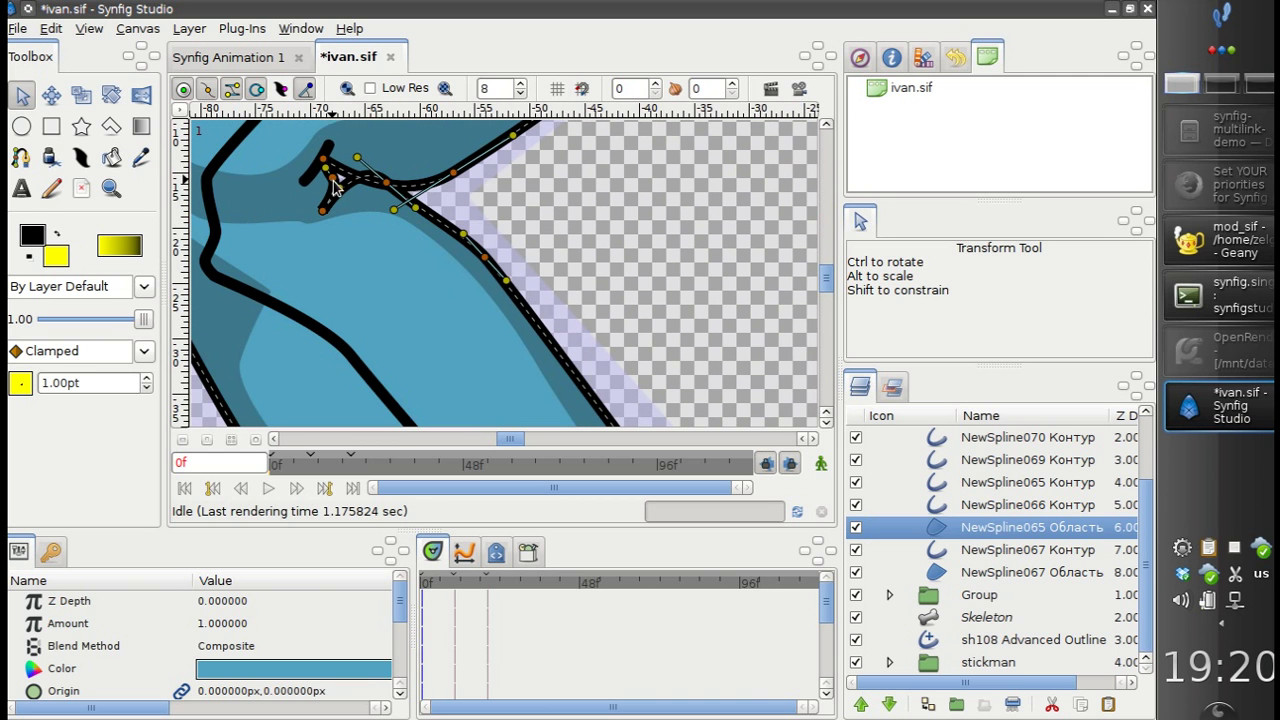
mouse_move(307, 203)
mouse_down()
mouse_move(333, 223)
mouse_move(339, 178)
mouse_up()
scroll(342, 259, down, 1)
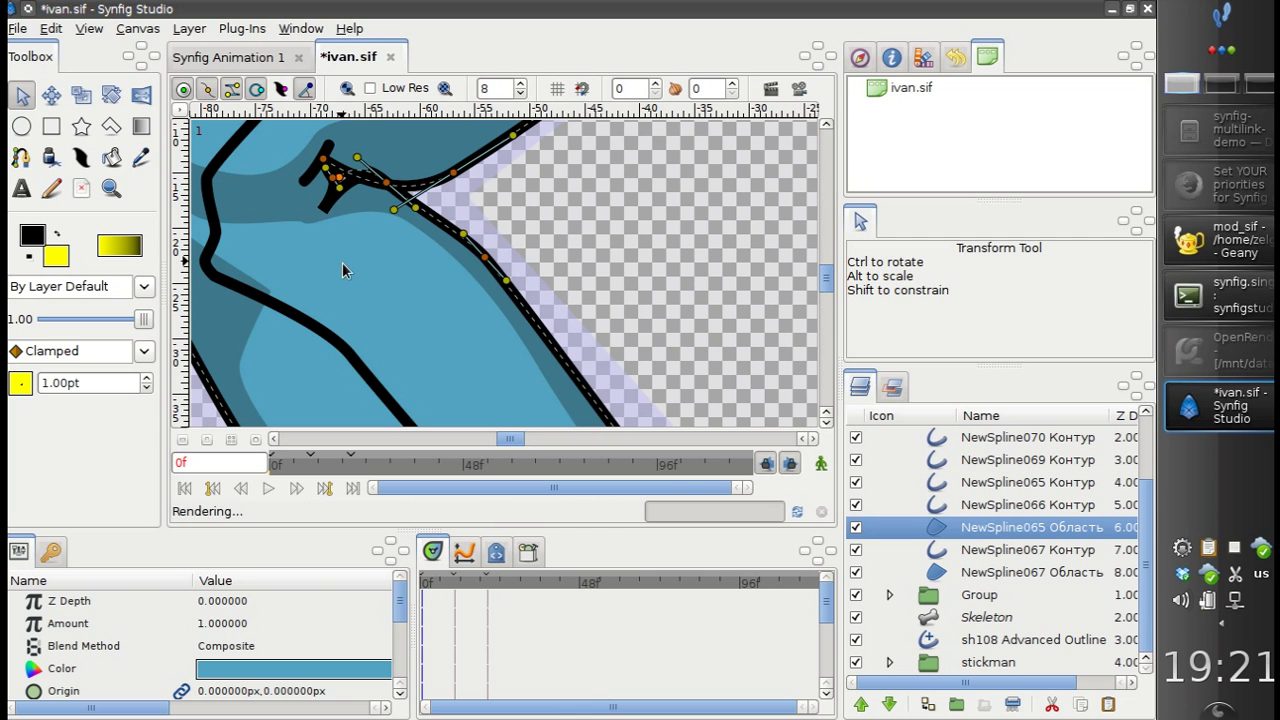
scroll(342, 262, down, 3)
Step: Undo the vertex moves made at the kneecap and behind the knee
drag(362, 336, 444, 298)
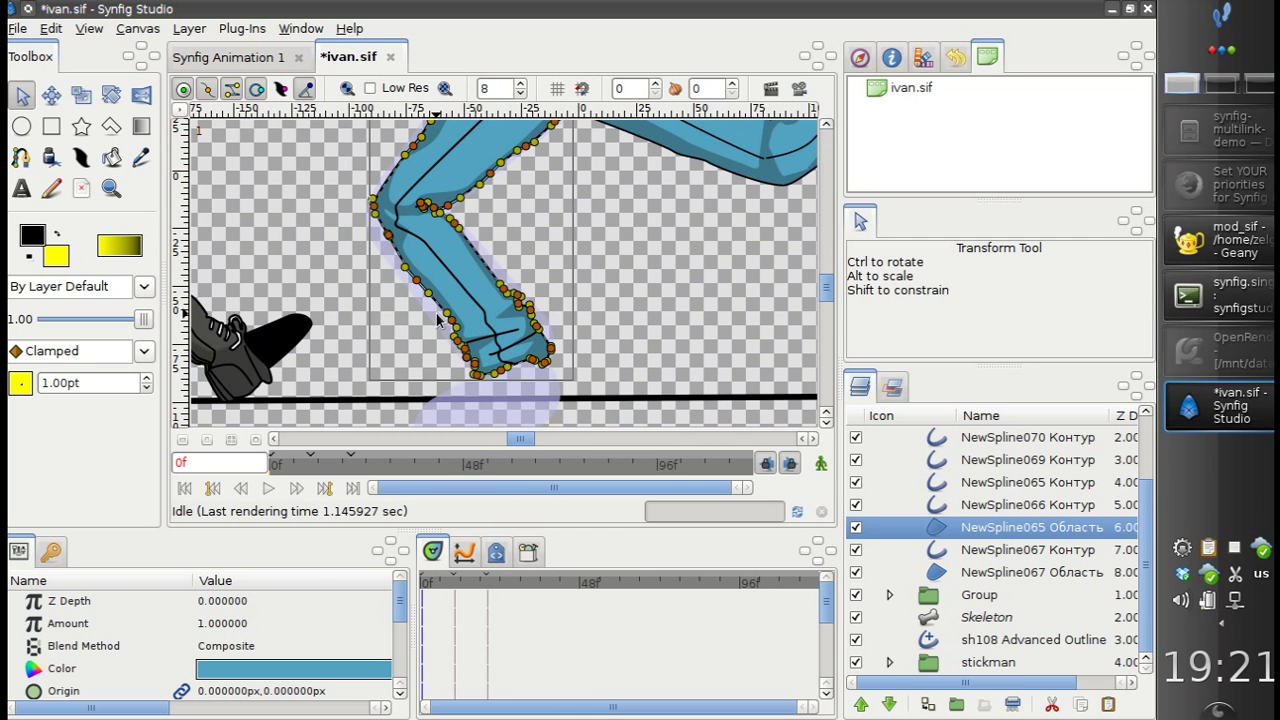
scroll(440, 314, left, 2)
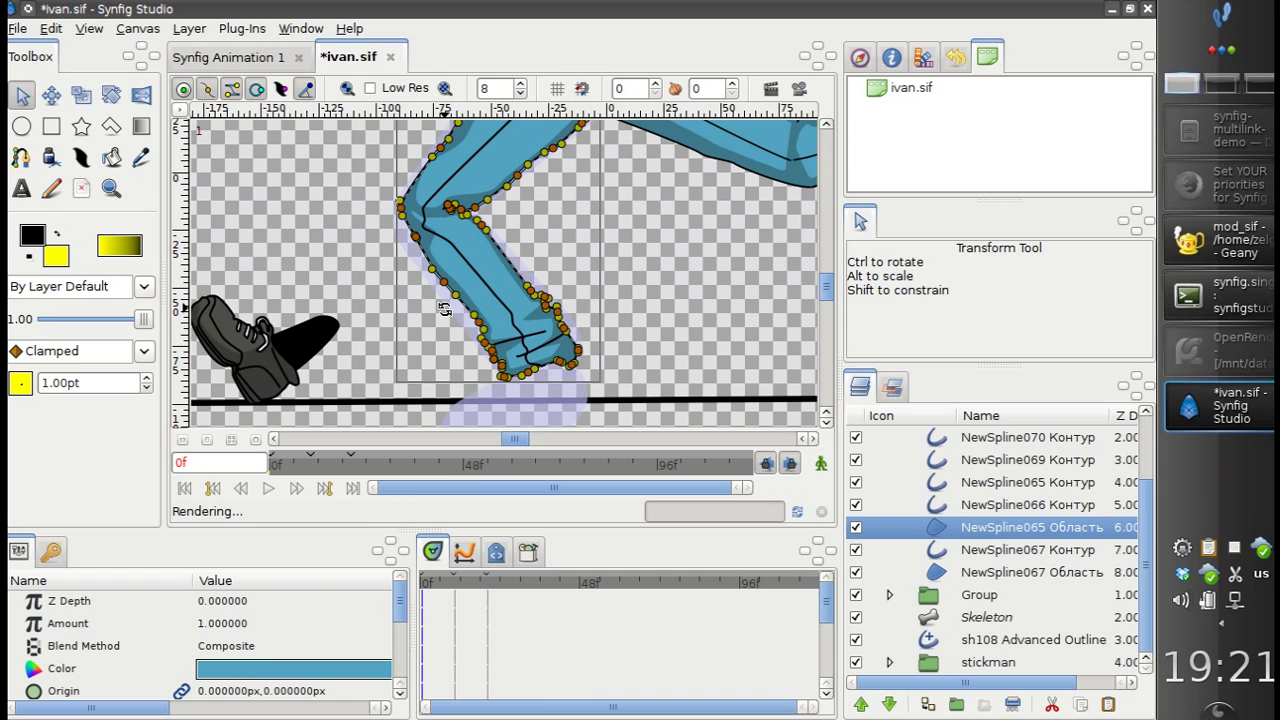
key(ctrl+z)
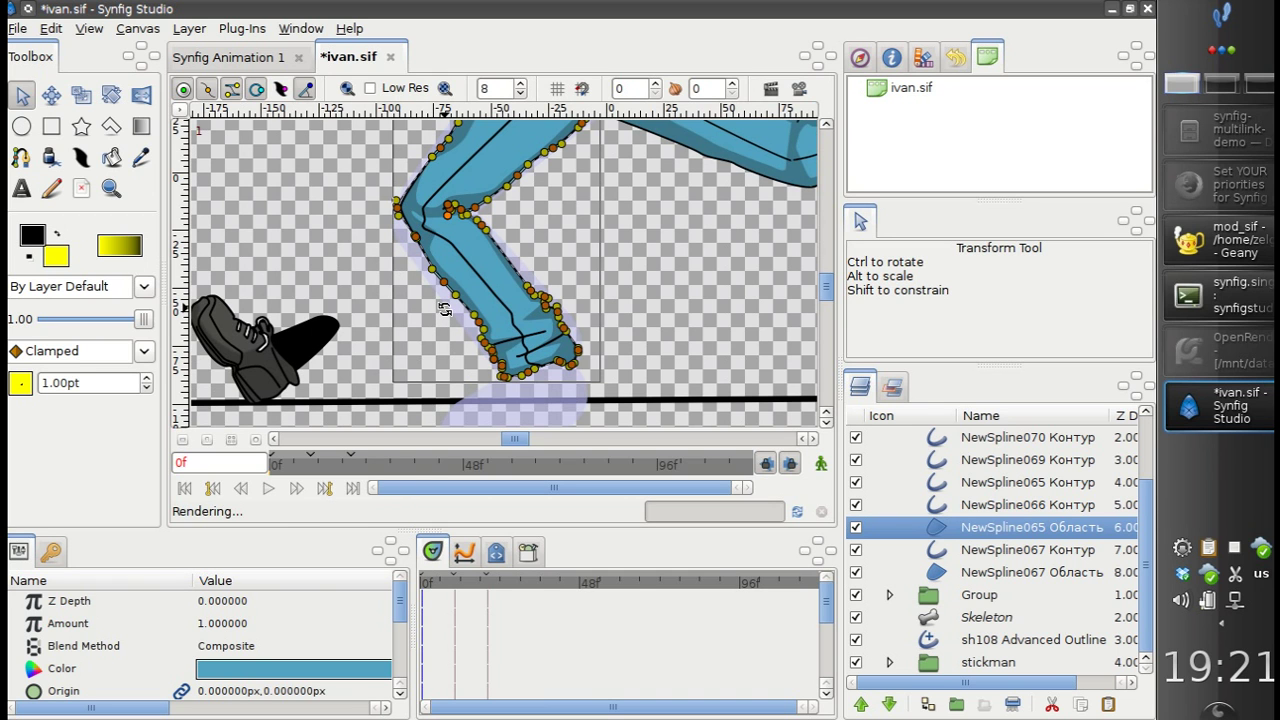
Step: Undo the remaining vertex moves and the knee bend to bring the front leg back to its extended pose
key(ctrl+z)
key(ctrl+z)
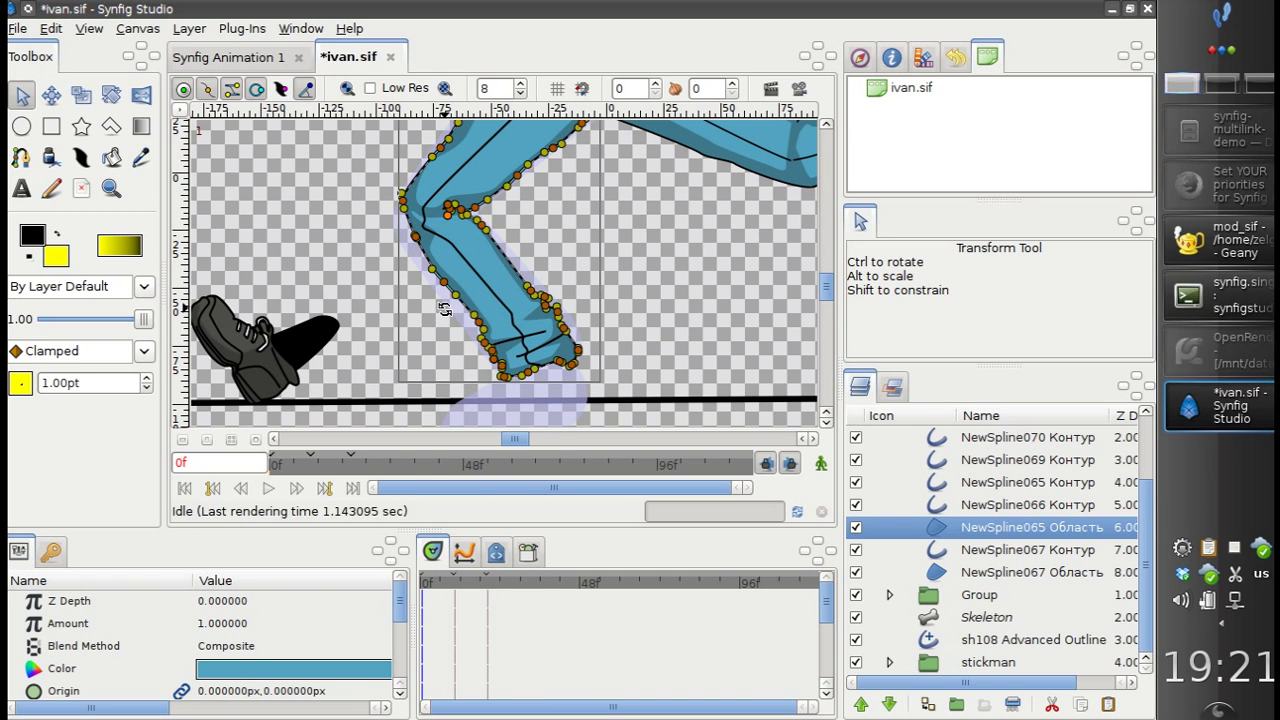
key(ctrl+z)
key(ctrl+z)
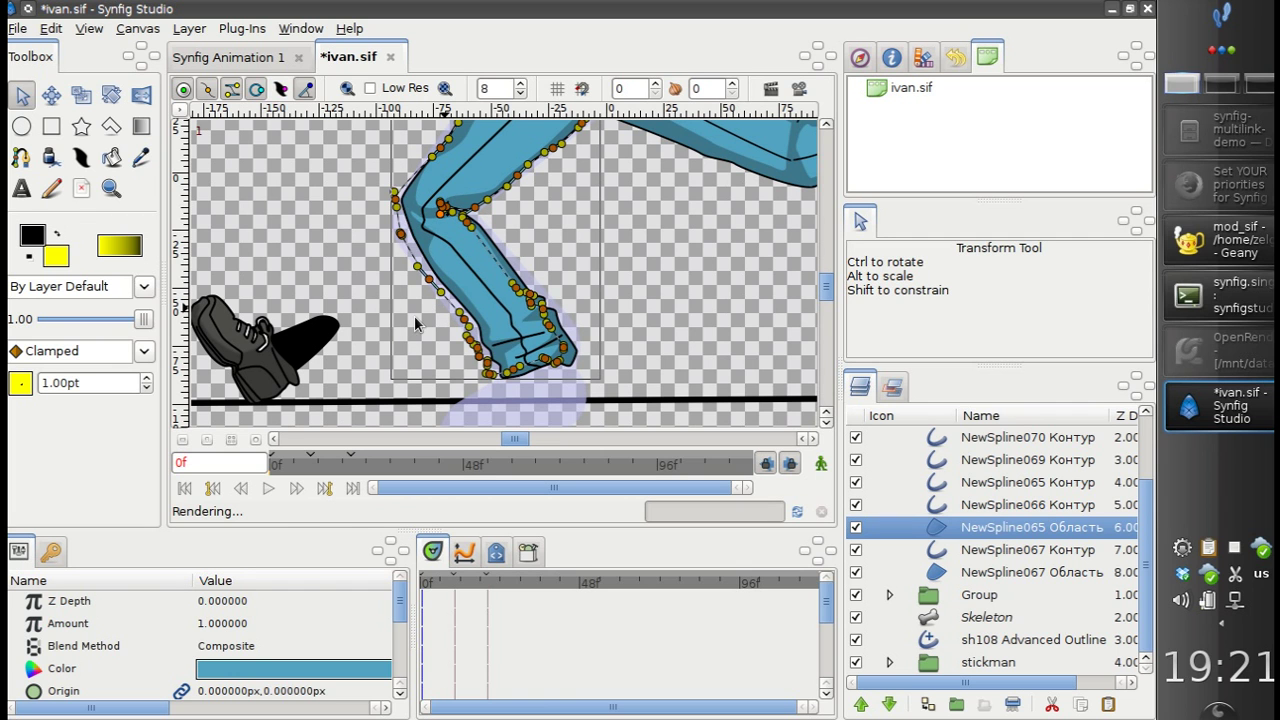
key(ctrl+z)
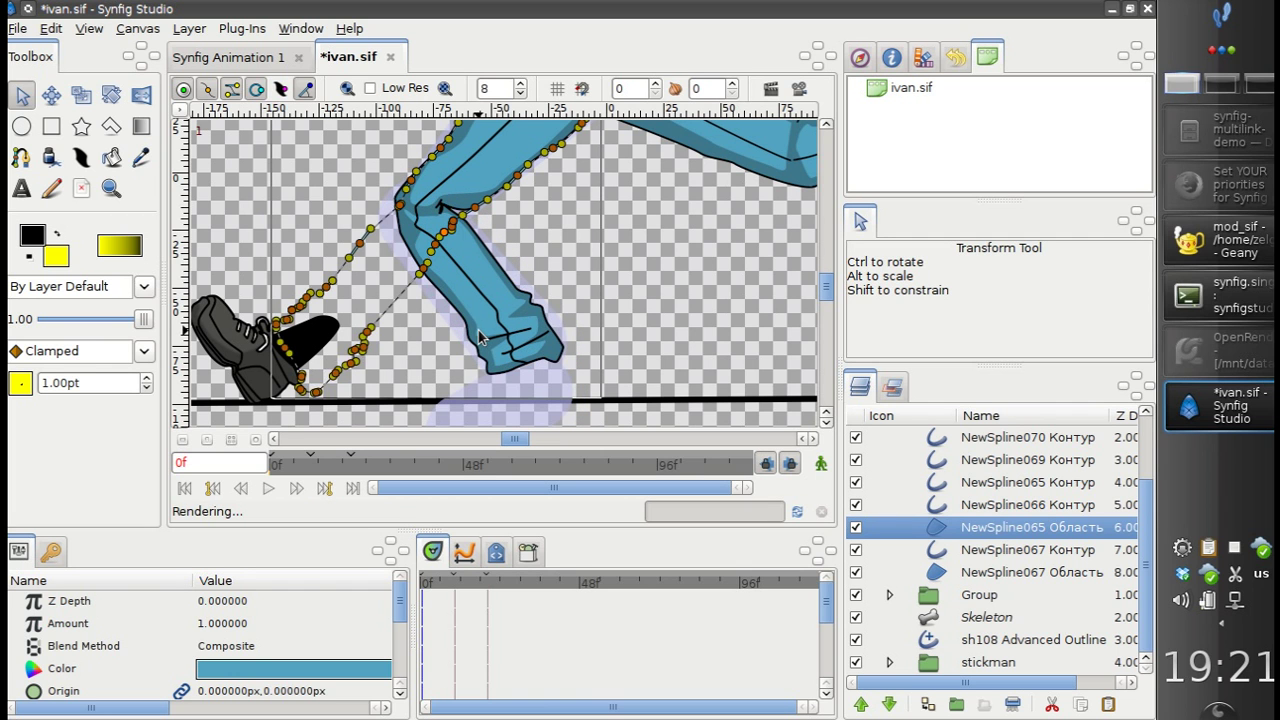
drag(403, 322, 503, 270)
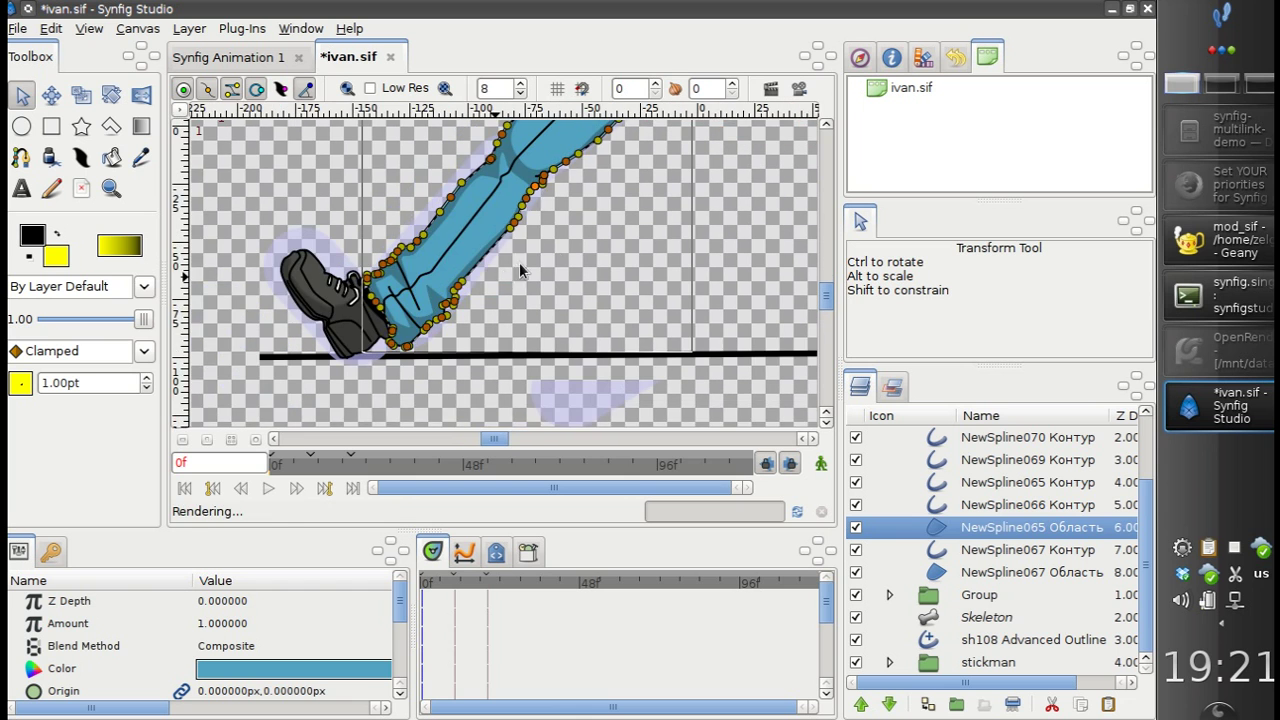
Step: Collapse the trouser group and select the front shoe's group together with all its child layers
scroll(1146, 530, up, 3)
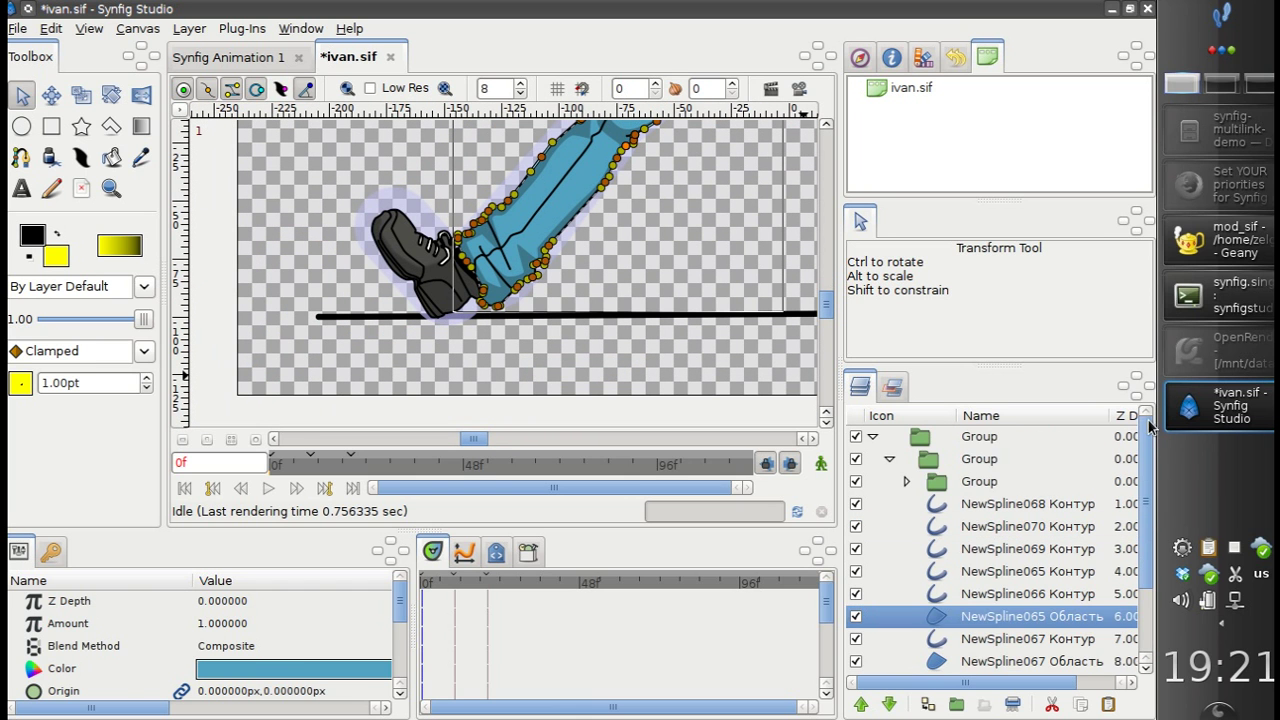
click(951, 459)
click(889, 459)
click(938, 484)
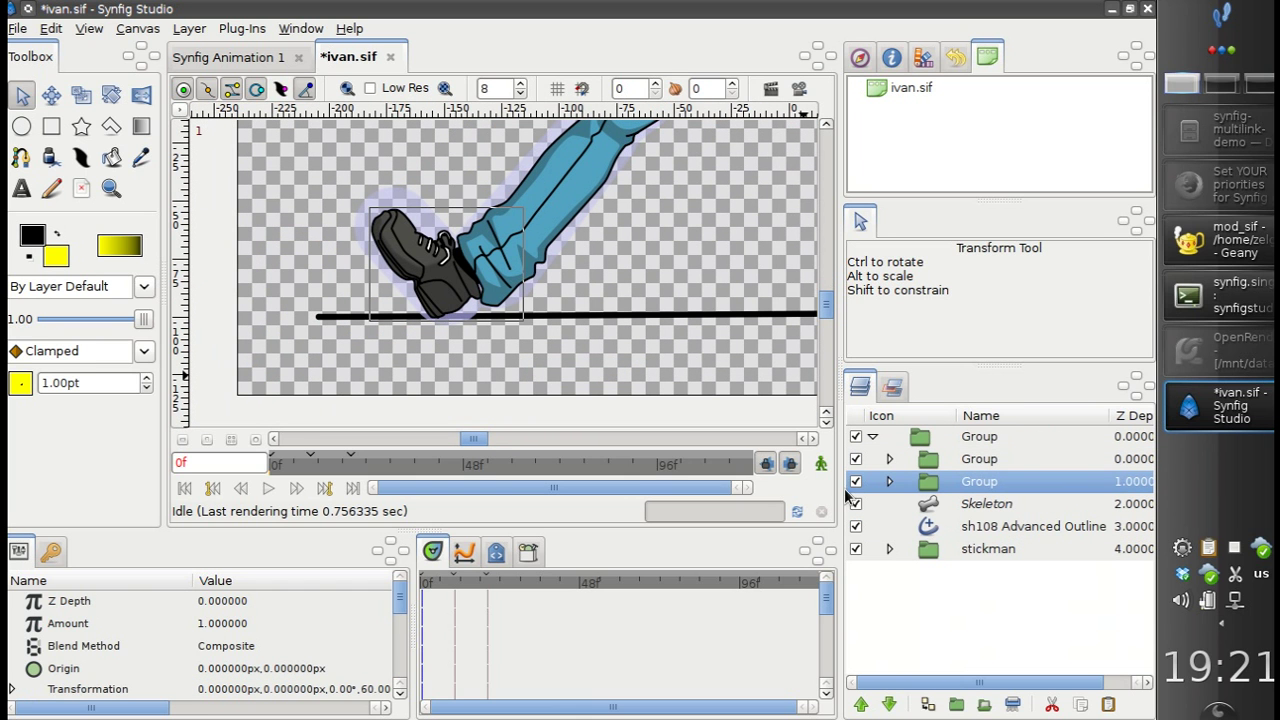
click(856, 482)
click(856, 482)
click(889, 481)
click(889, 481)
right_click(925, 484)
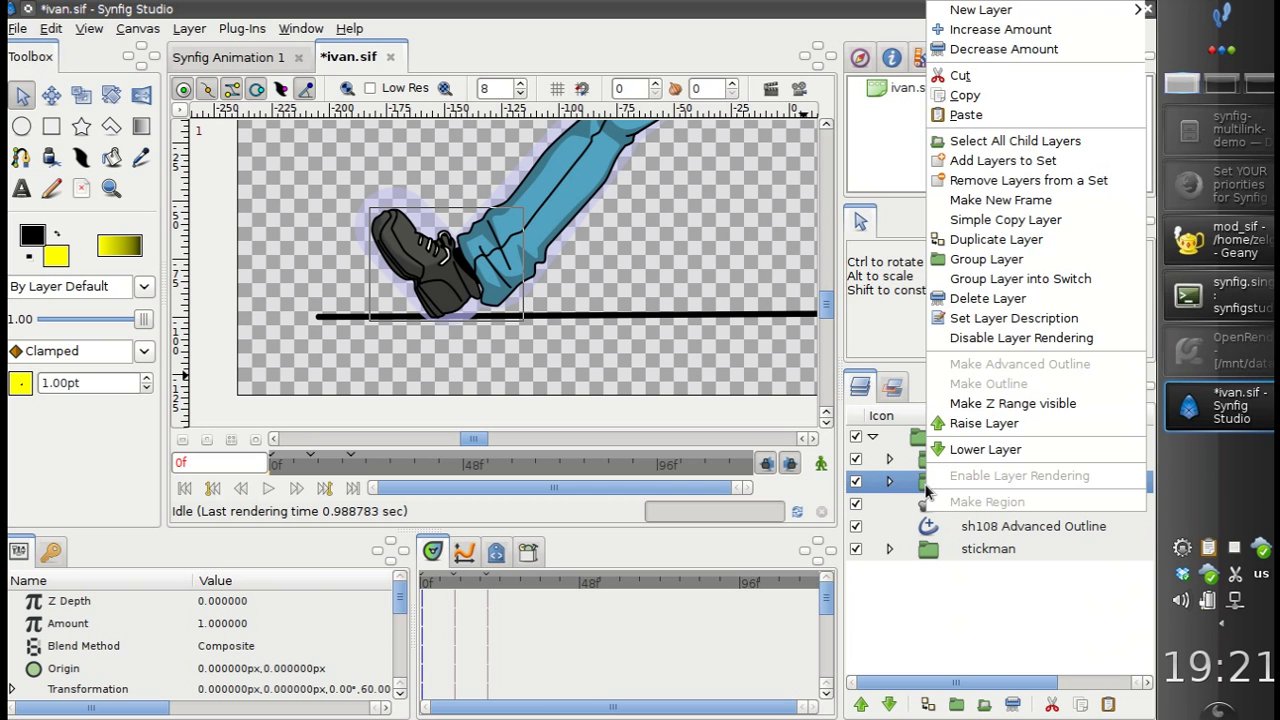
click(950, 141)
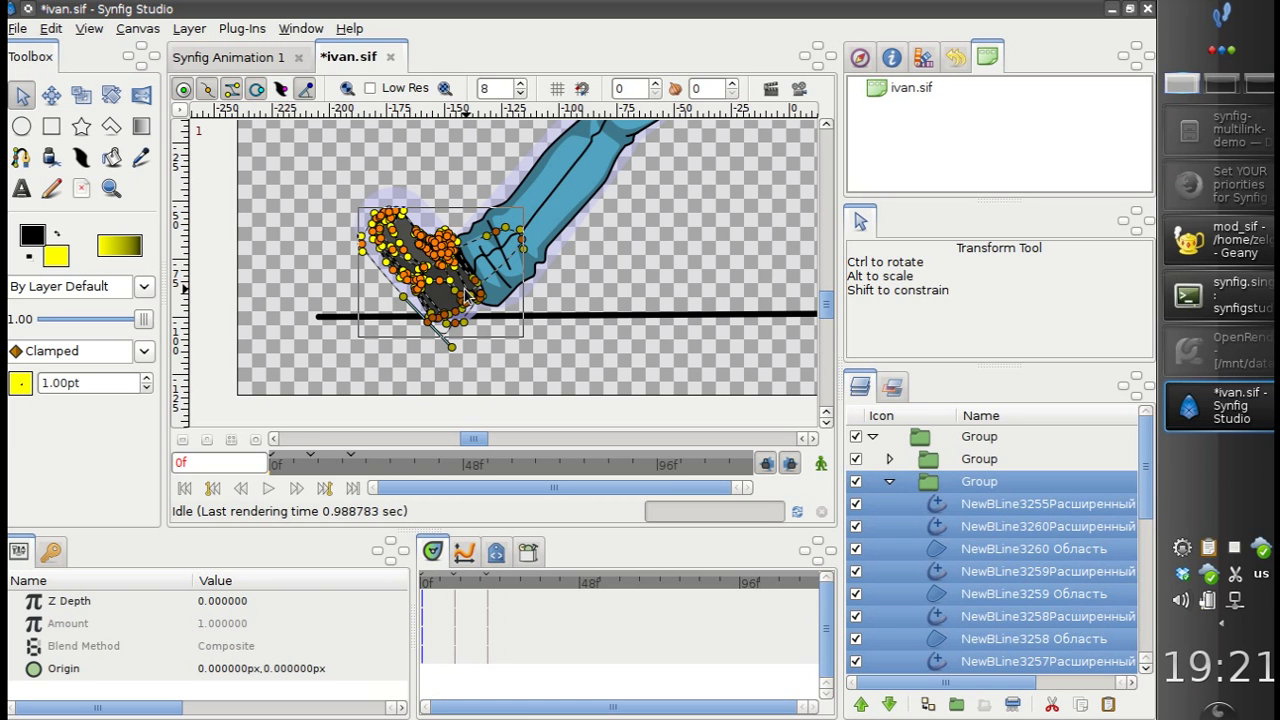
Step: Select all vertices of the shoe artwork, add the Skeleton layer to the selection, and link the vertices to the skeleton
drag(330, 189, 410, 290)
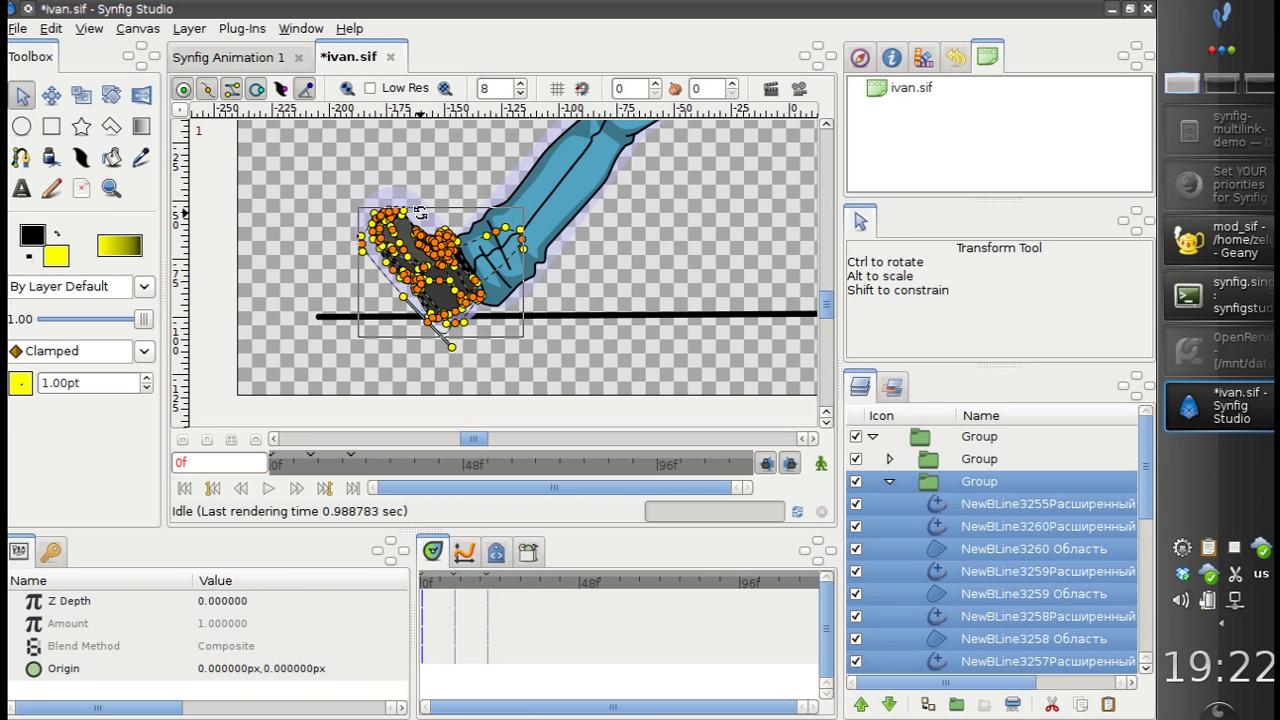
ctrl+click(418, 210)
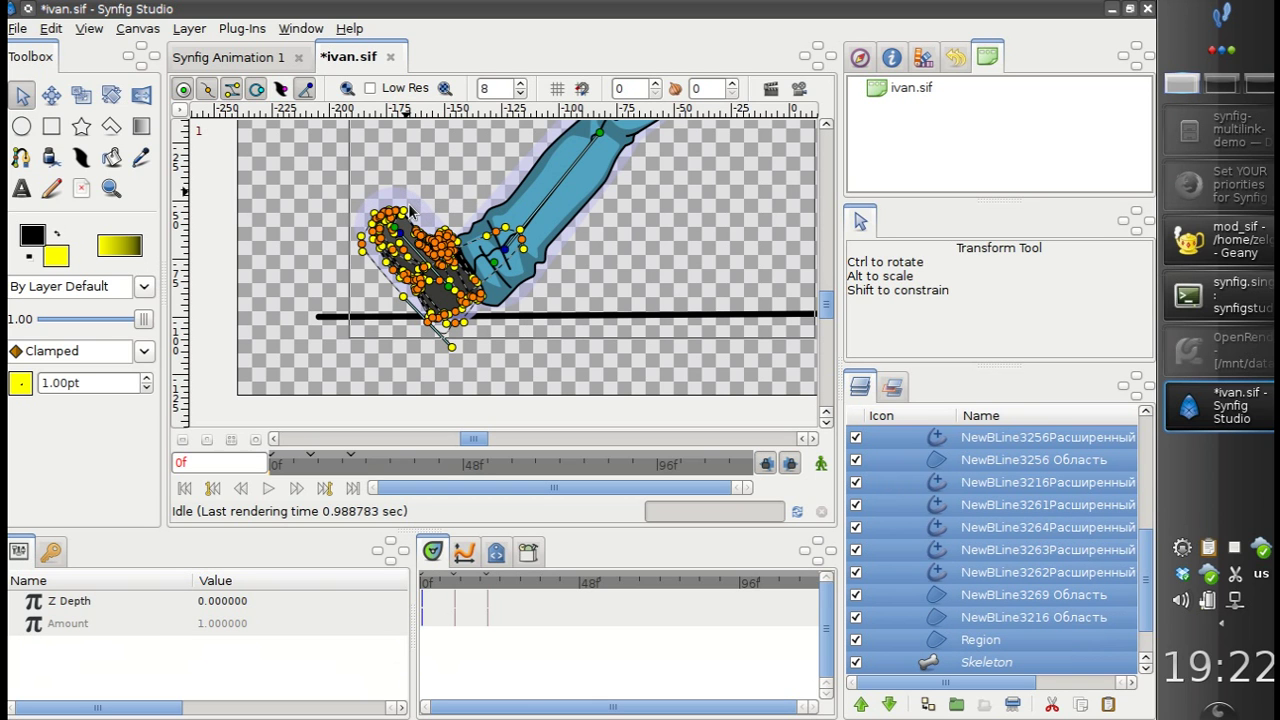
drag(566, 228, 475, 303)
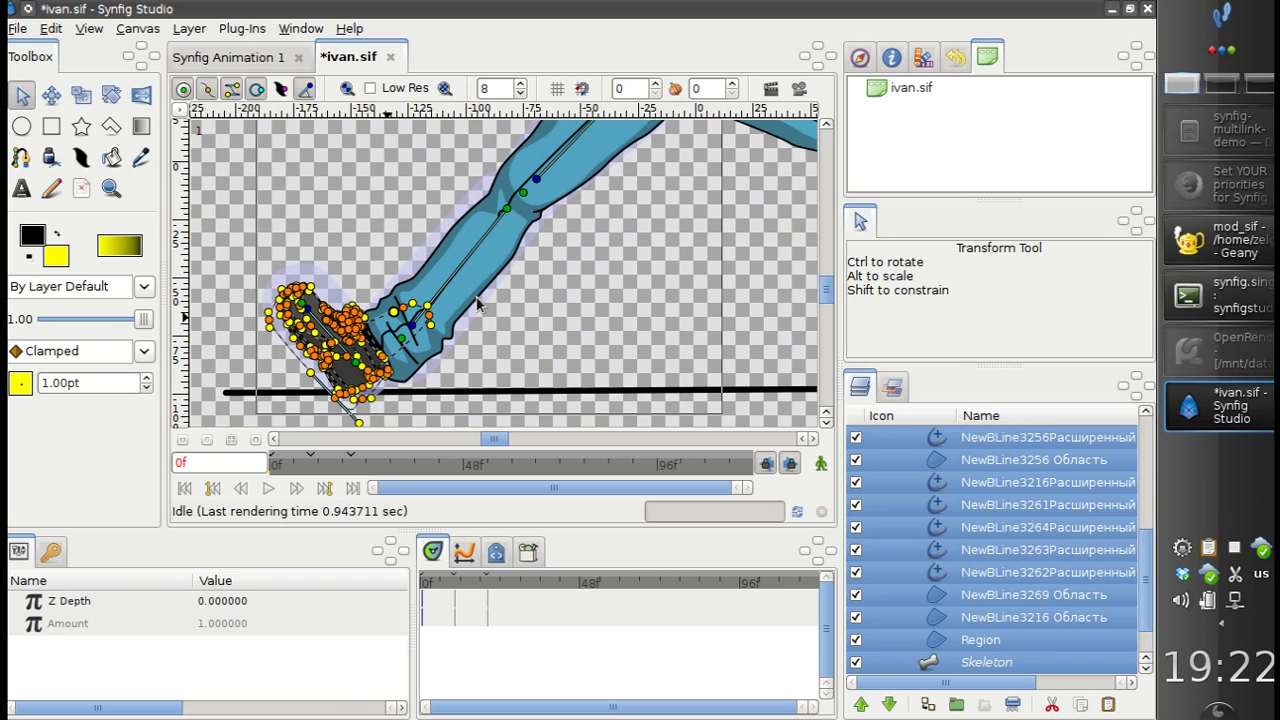
drag(531, 268, 479, 317)
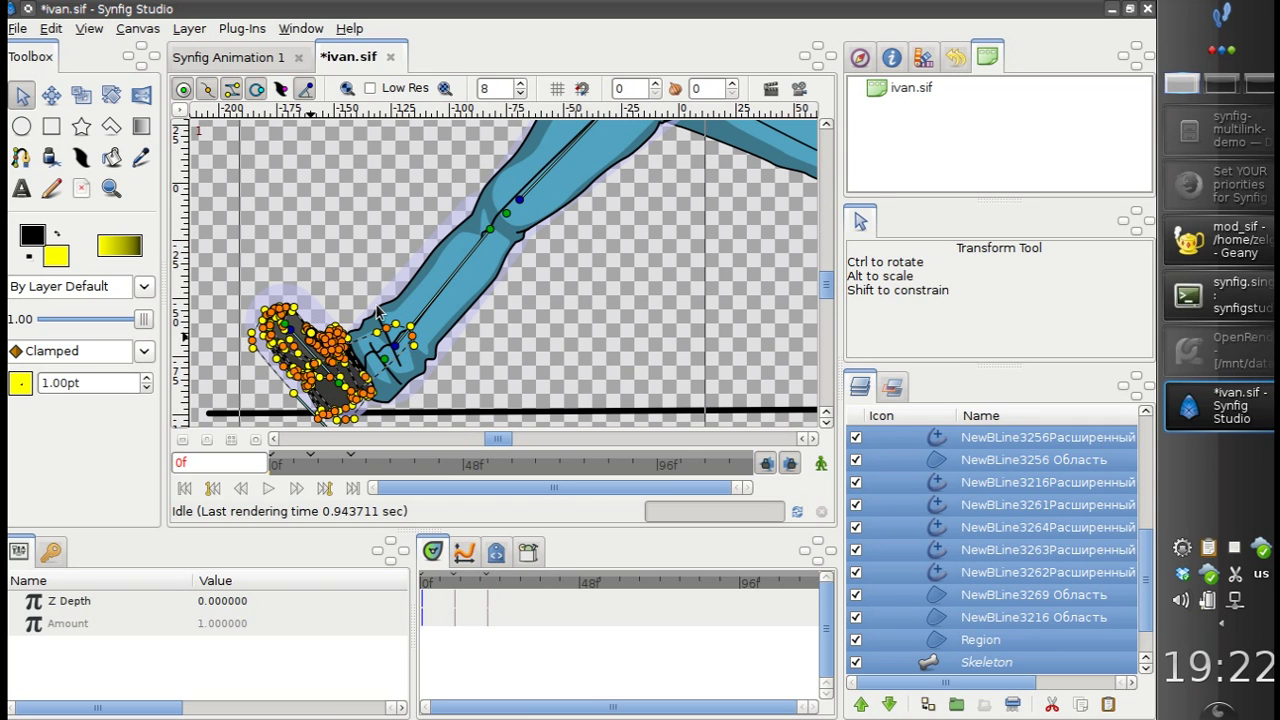
right_click(507, 215)
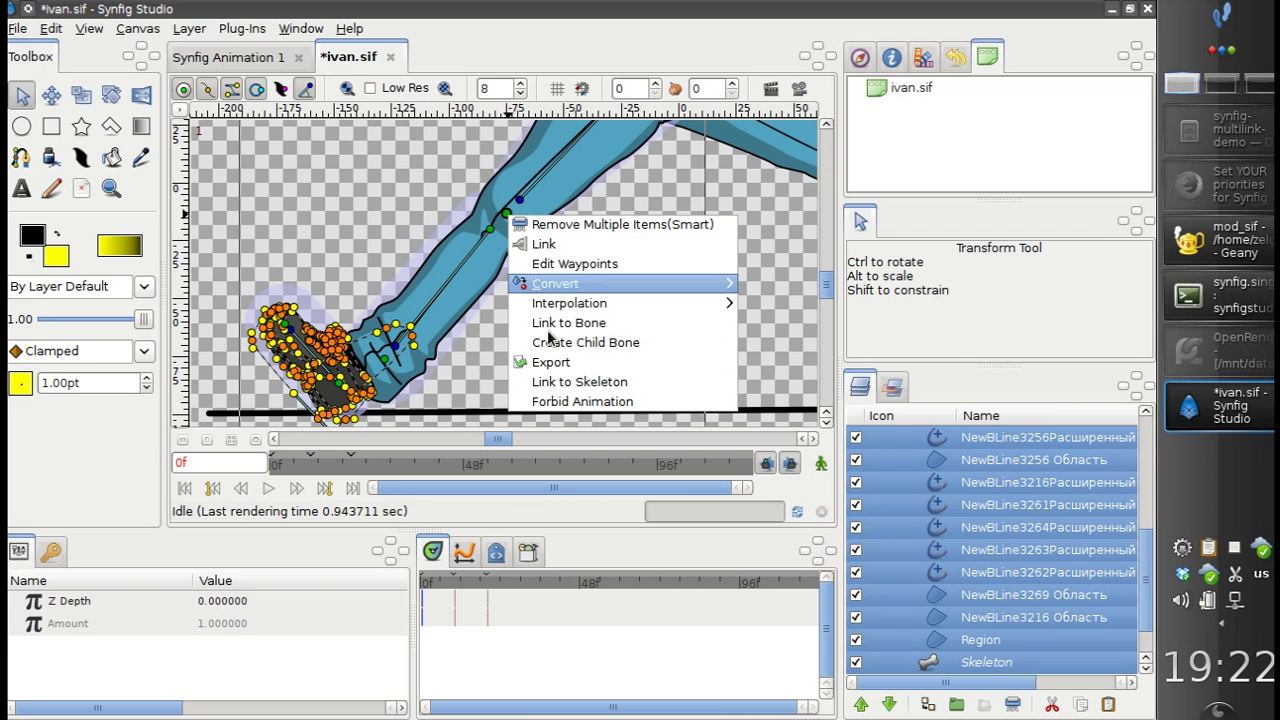
click(587, 385)
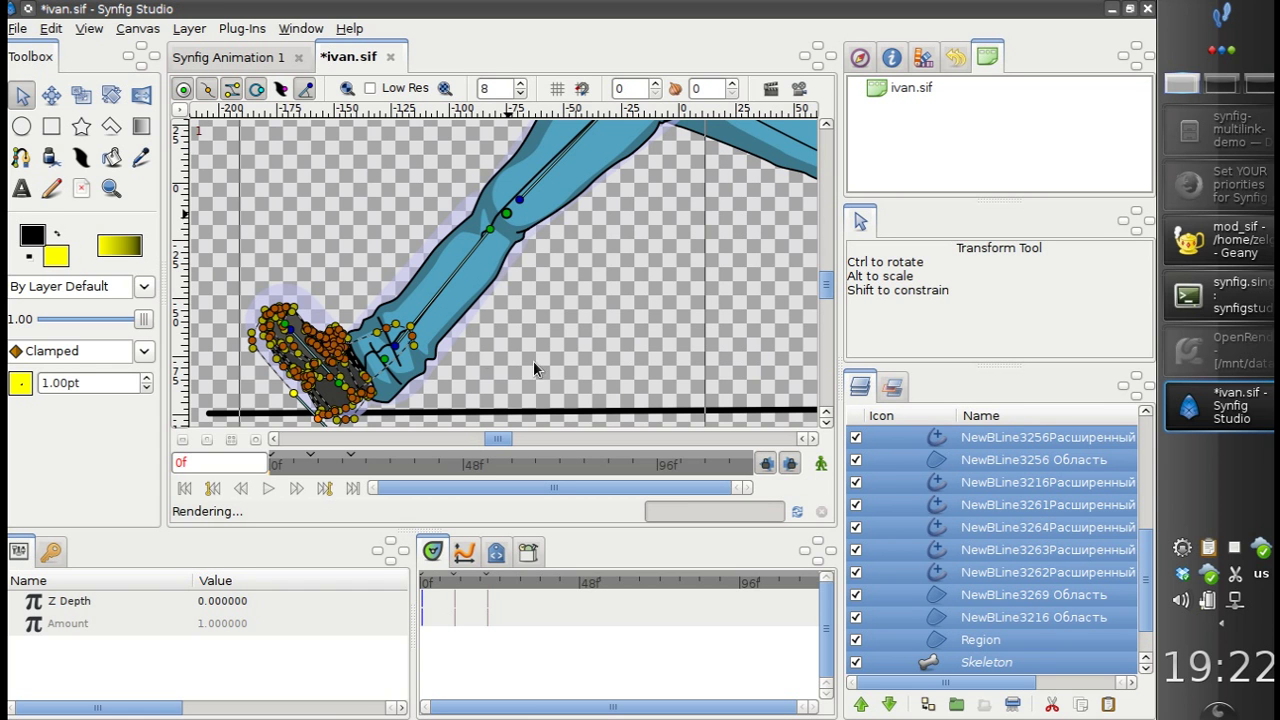
Step: Collapse the shoe group and select only the Skeleton layer
scroll(499, 311, down, 2)
scroll(540, 278, left, 1)
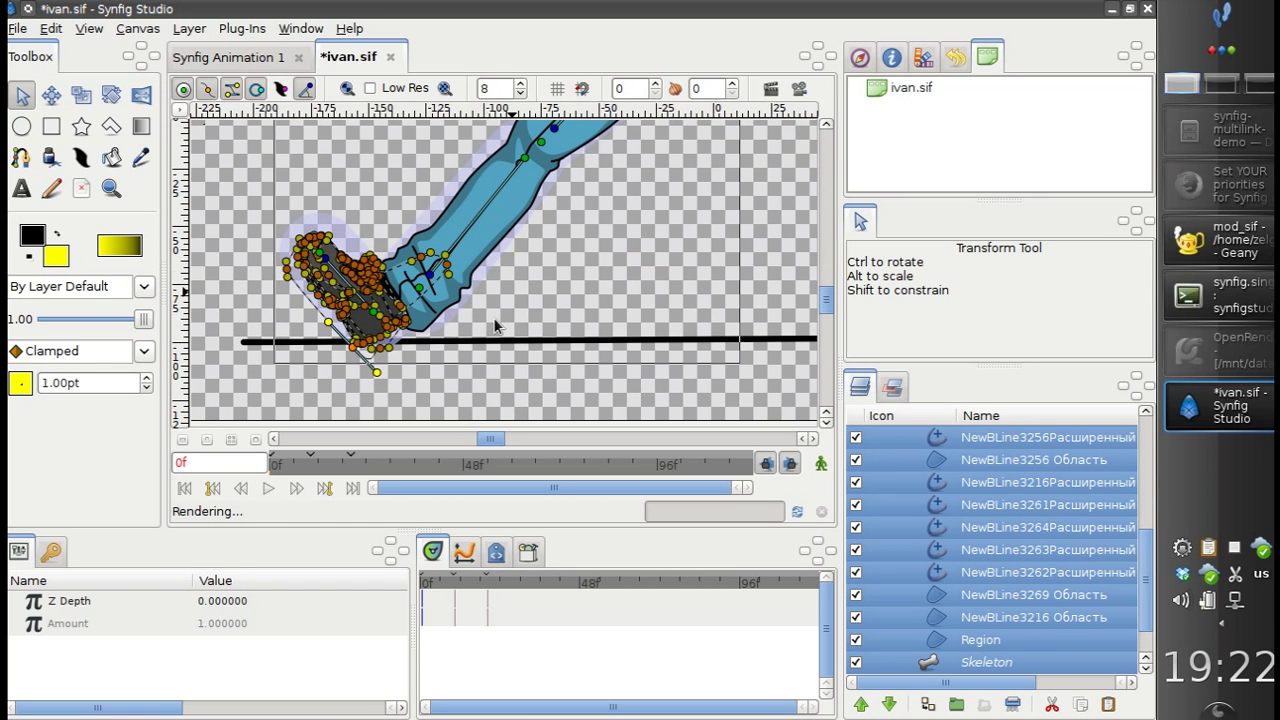
scroll(458, 330, down, 1)
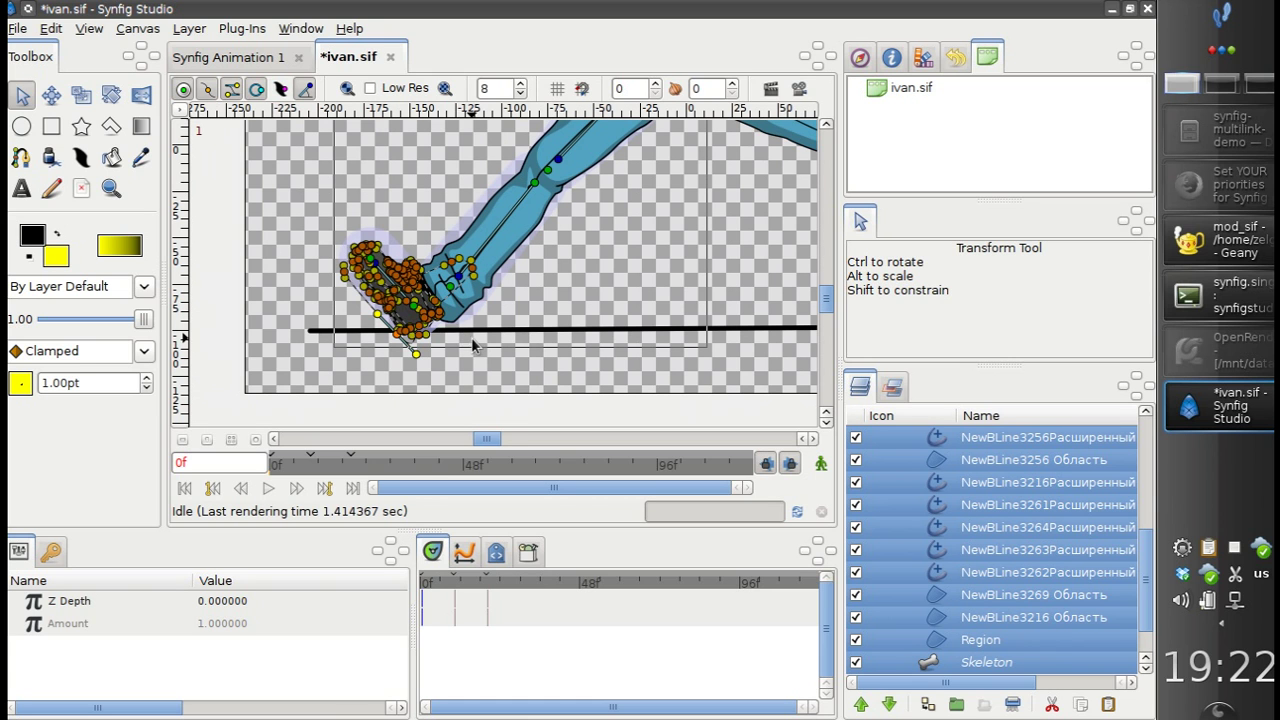
scroll(430, 333, right, 1)
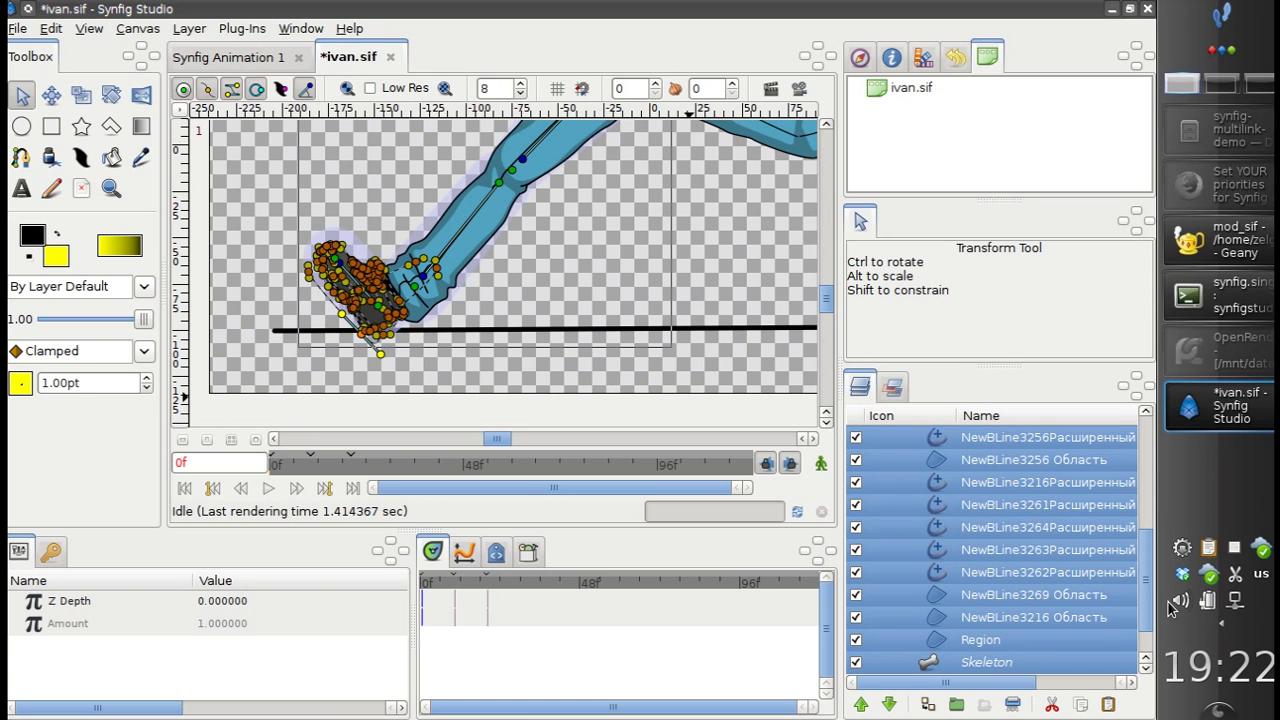
drag(1146, 560, 1112, 455)
click(891, 481)
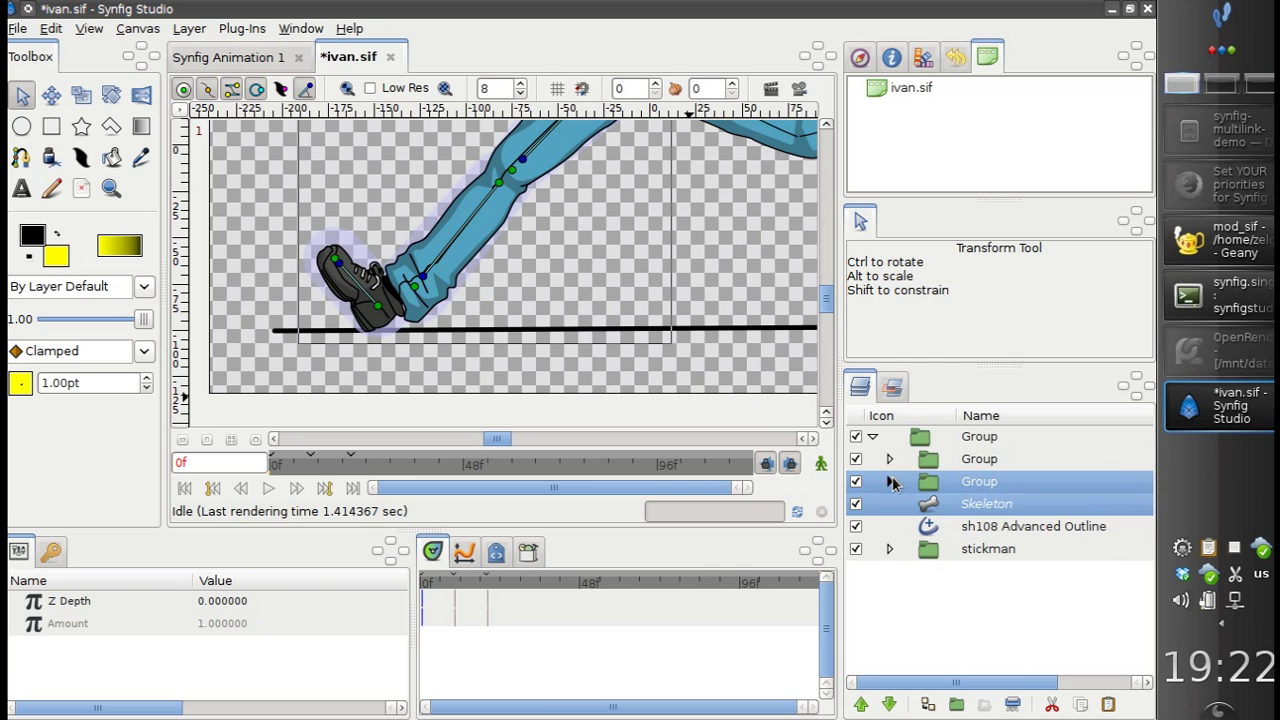
click(926, 513)
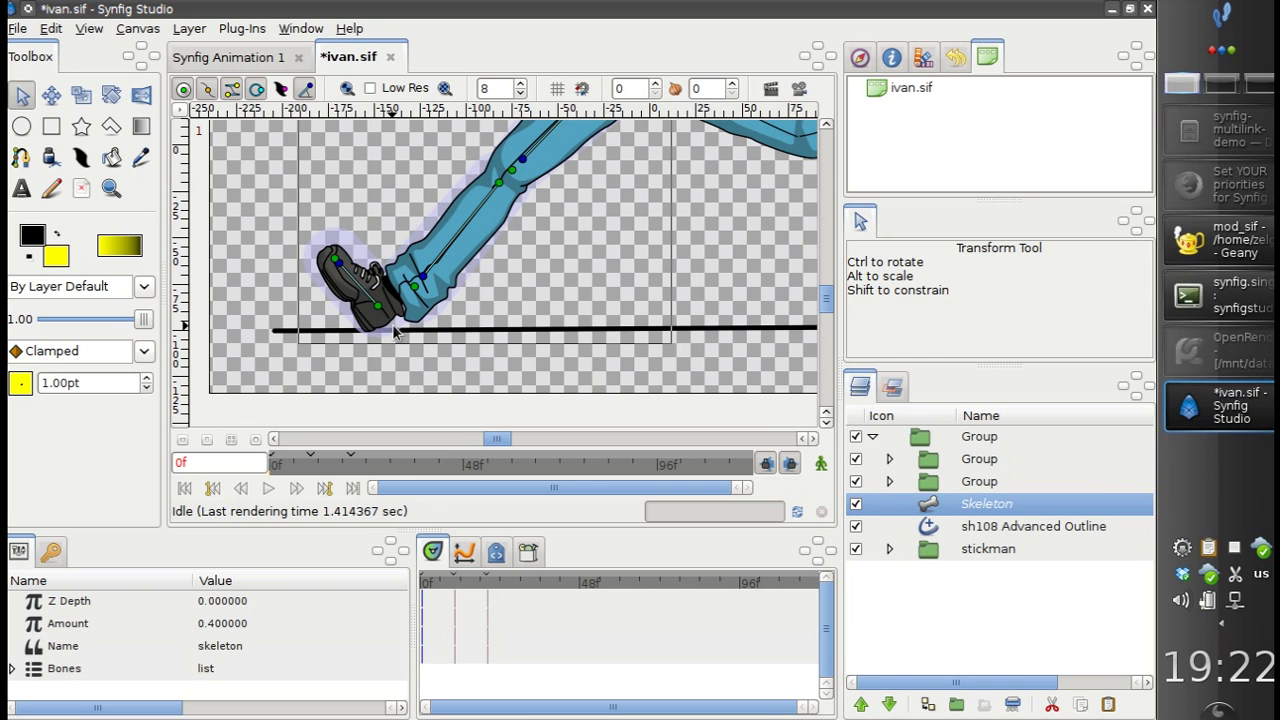
Step: Rotate the foot bone to lower the shoe's toe toward the ground line
scroll(392, 324, up, 2)
mouse_move(300, 221)
mouse_down()
mouse_move(334, 209)
mouse_move(340, 219)
mouse_move(298, 223)
mouse_up()
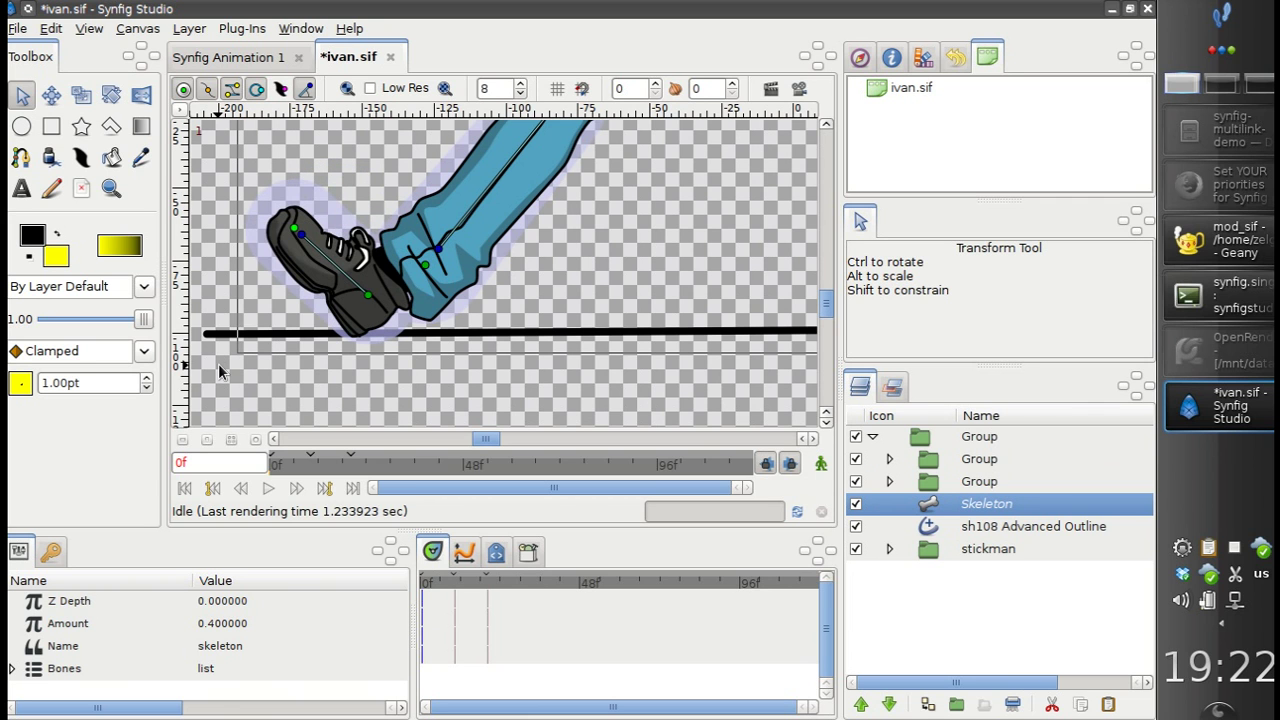
drag(283, 250, 228, 355)
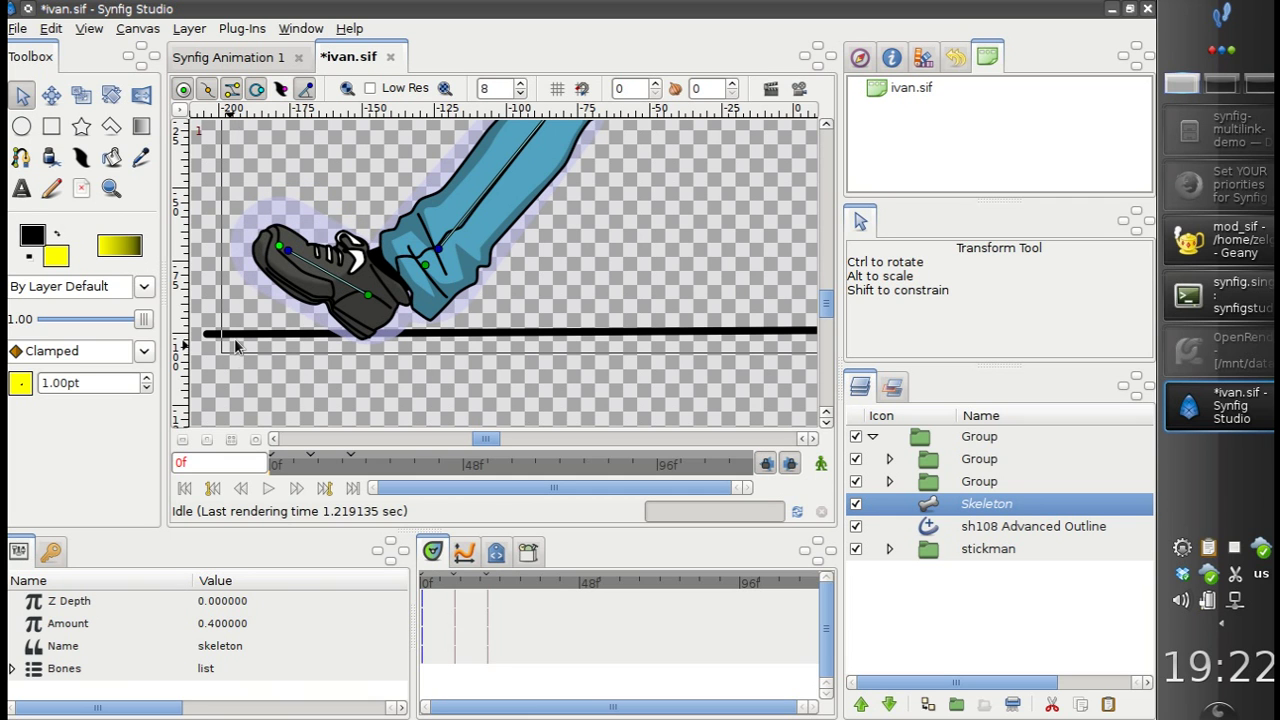
Step: Swing the lower leg bone backward to bend the knee and shift its origin slightly toward the back of the knee
scroll(458, 323, down, 2)
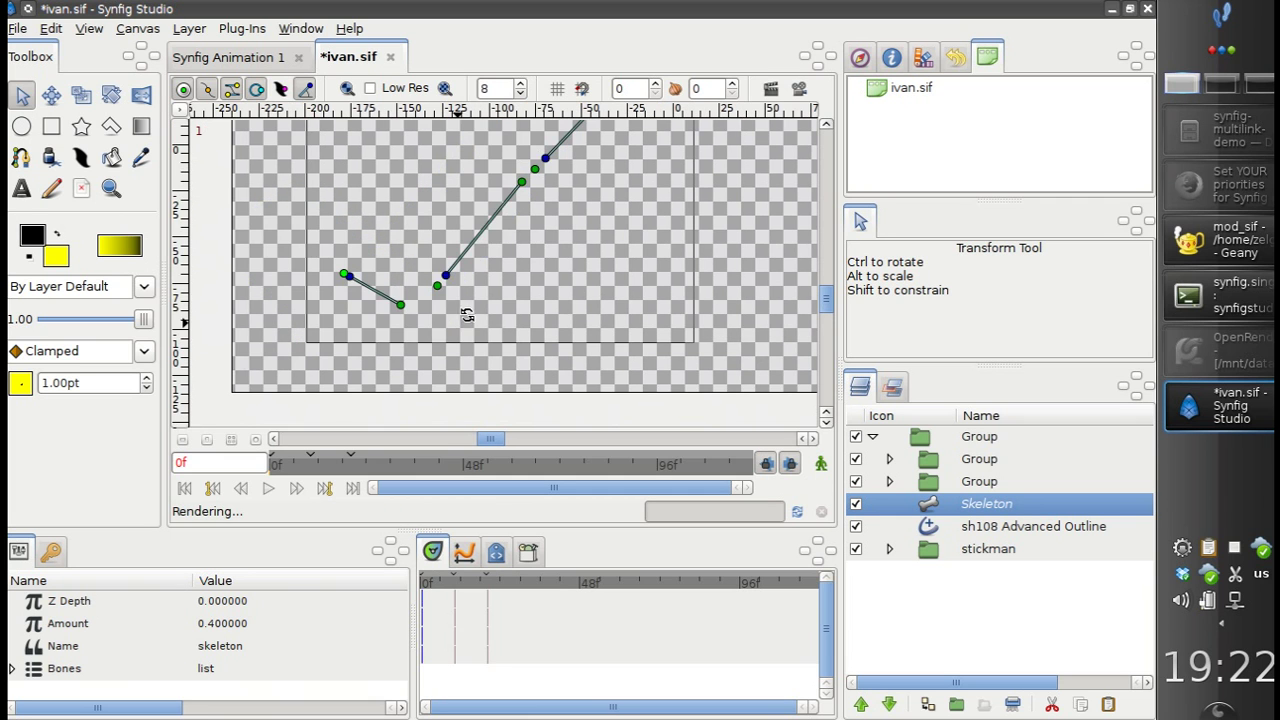
key(ctrl+z)
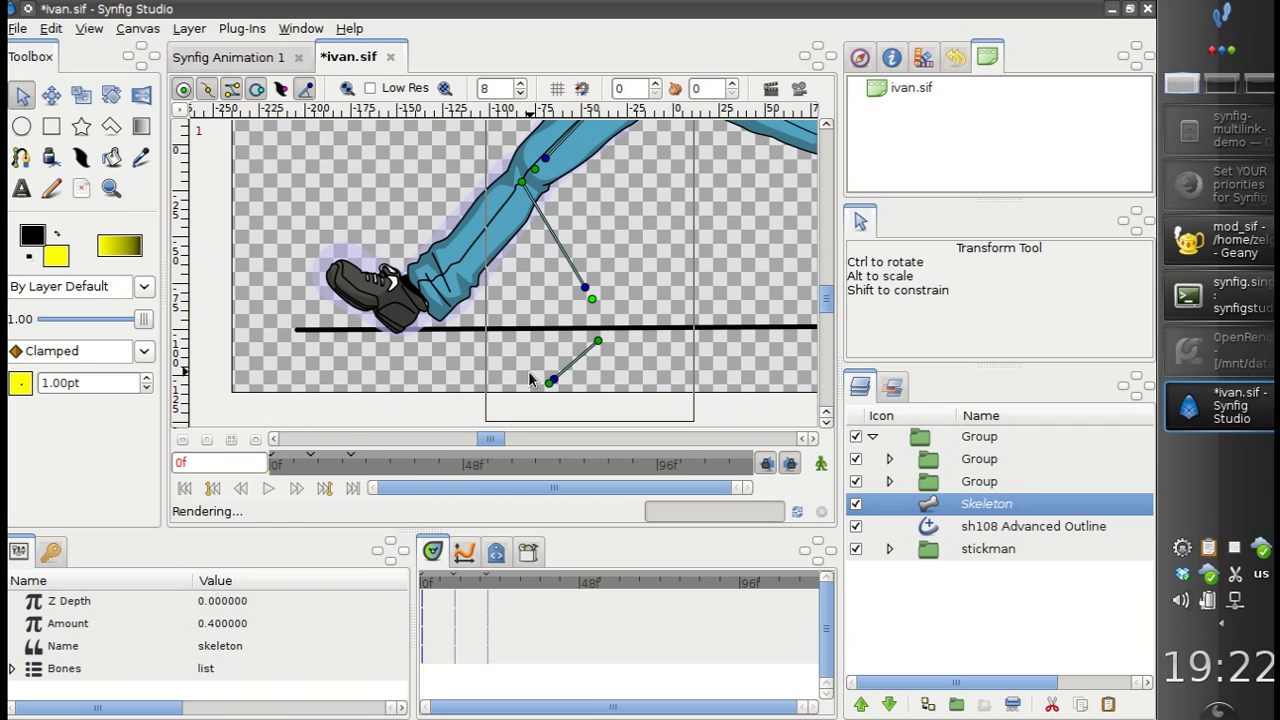
drag(522, 182, 534, 181)
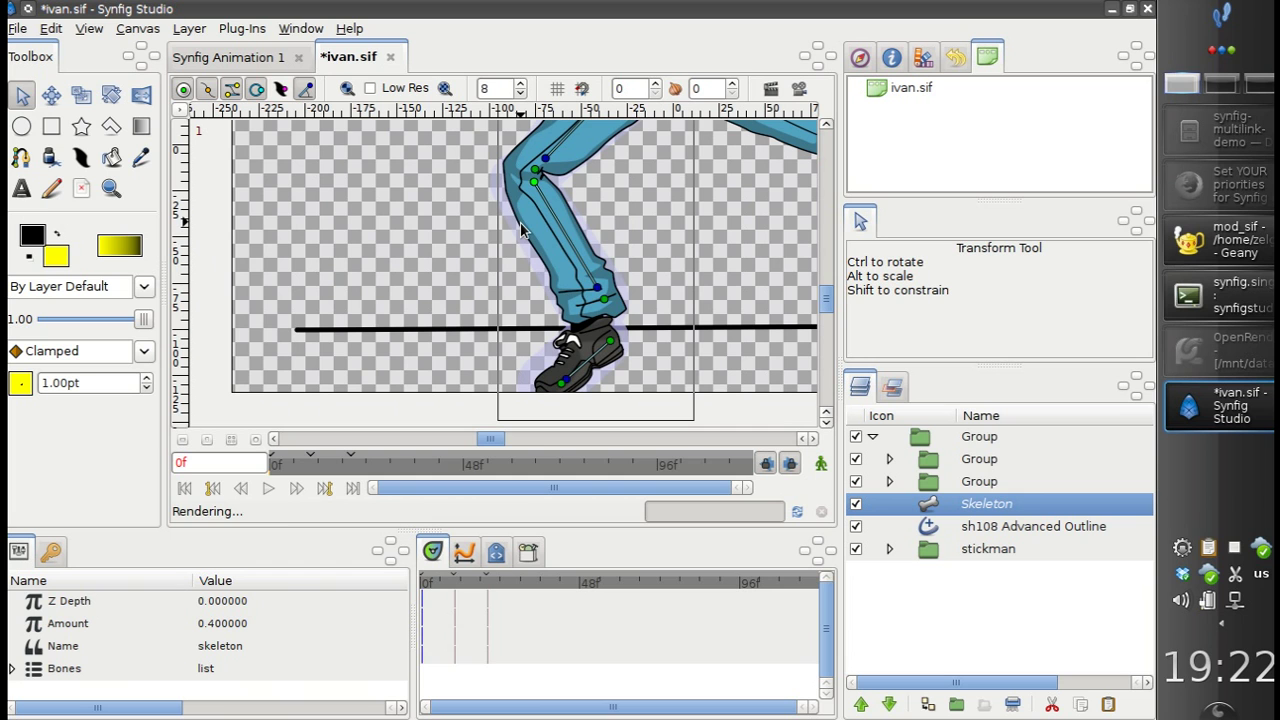
mouse_move(605, 274)
mouse_down()
mouse_move(602, 260)
mouse_move(620, 270)
mouse_up()
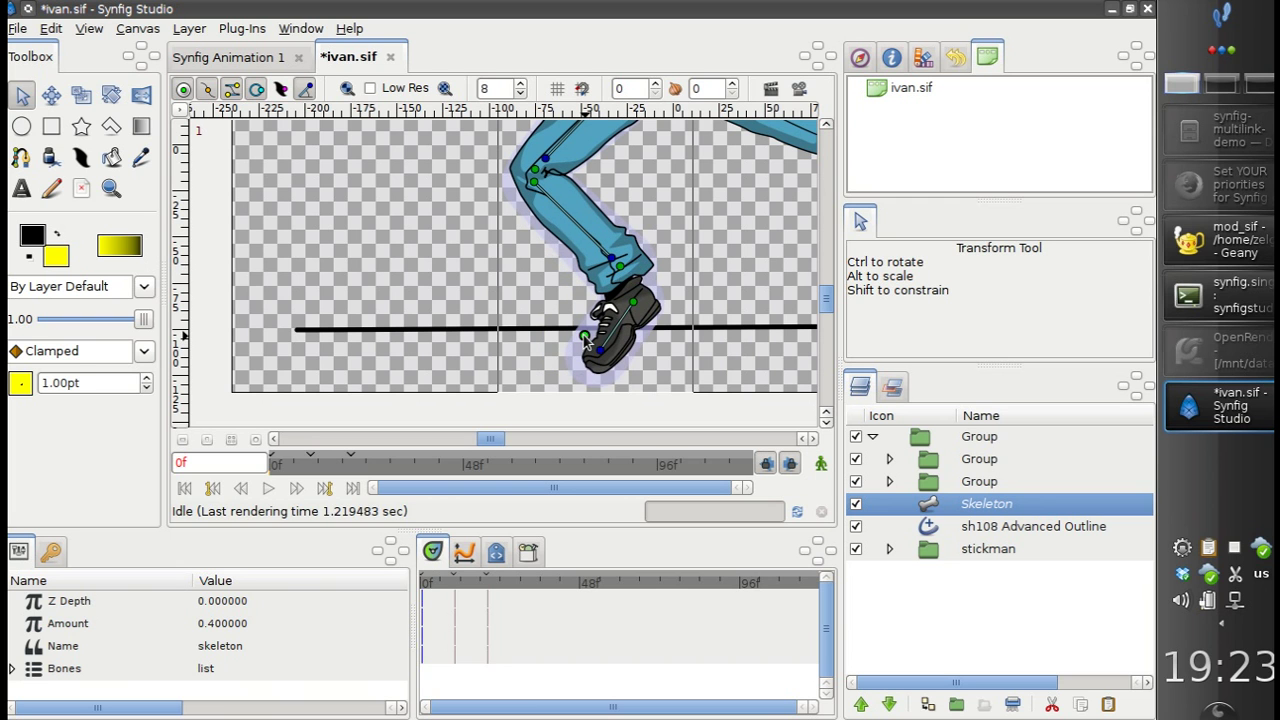
Step: Refine the bent leg's pose by rotating the foot bone and adjusting the lower leg bone near the ground line
drag(587, 342, 577, 372)
drag(586, 247, 542, 329)
scroll(541, 330, down, 3)
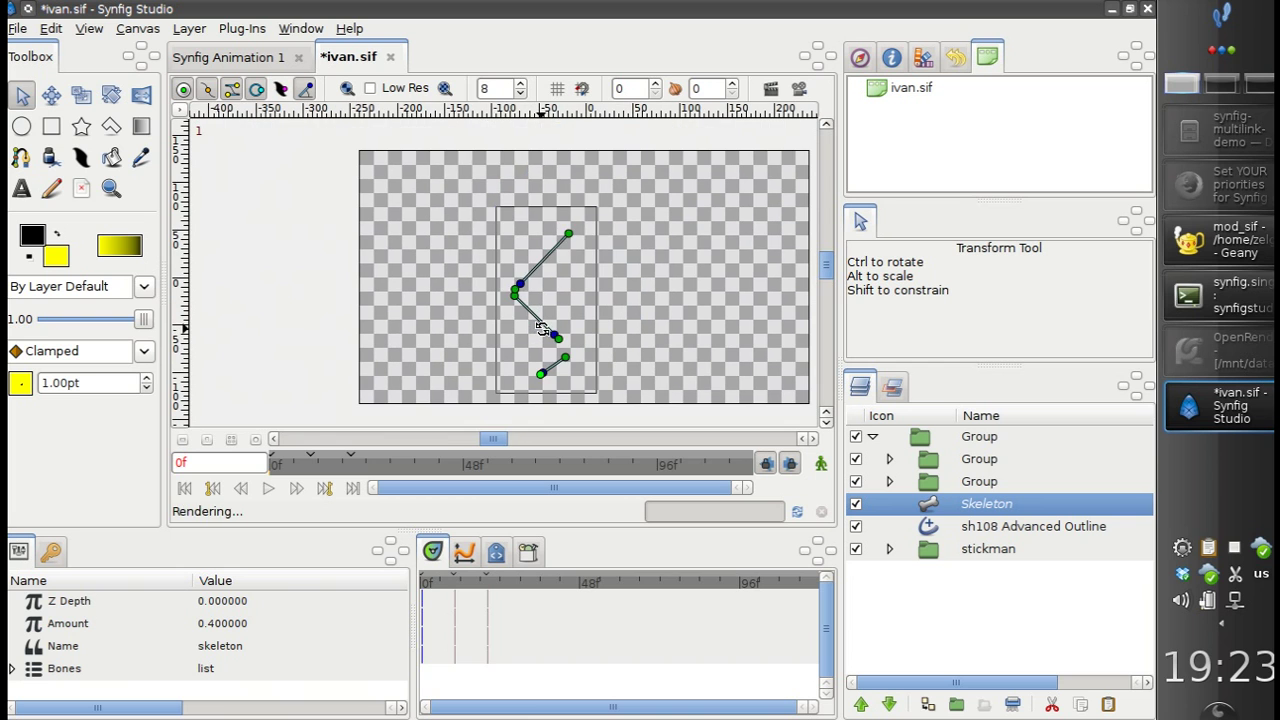
drag(558, 345, 563, 365)
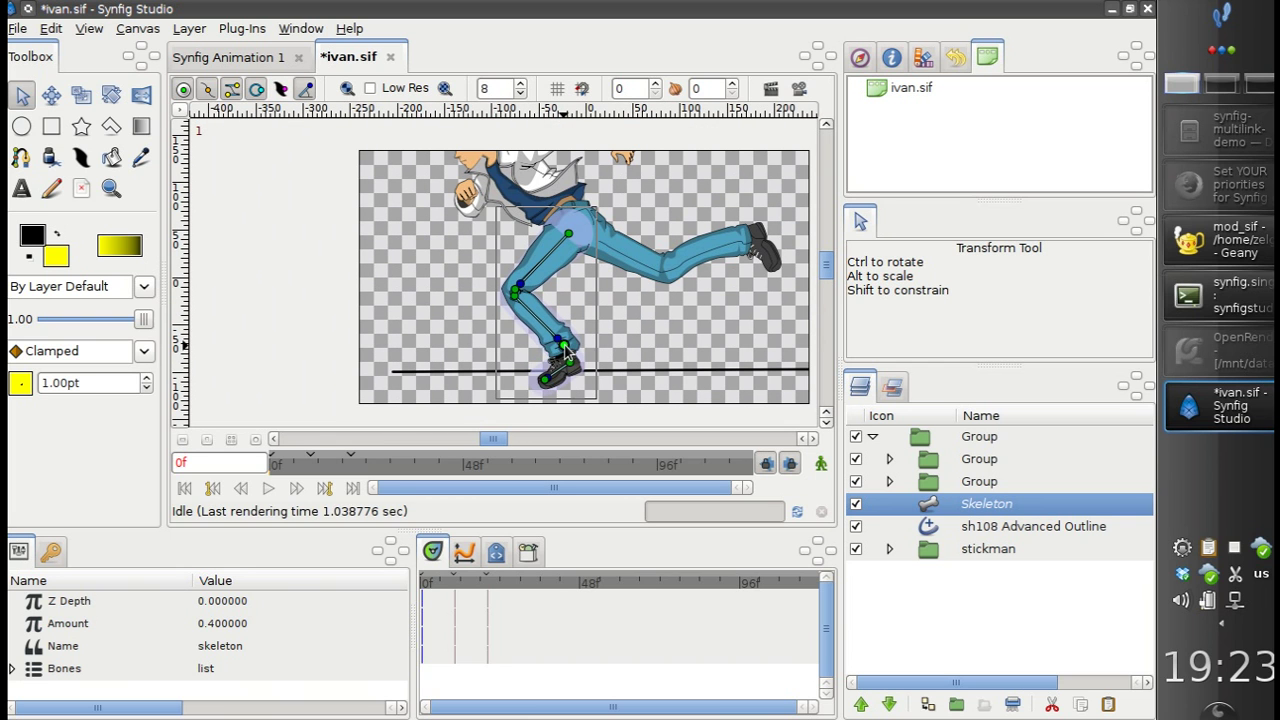
click(567, 346)
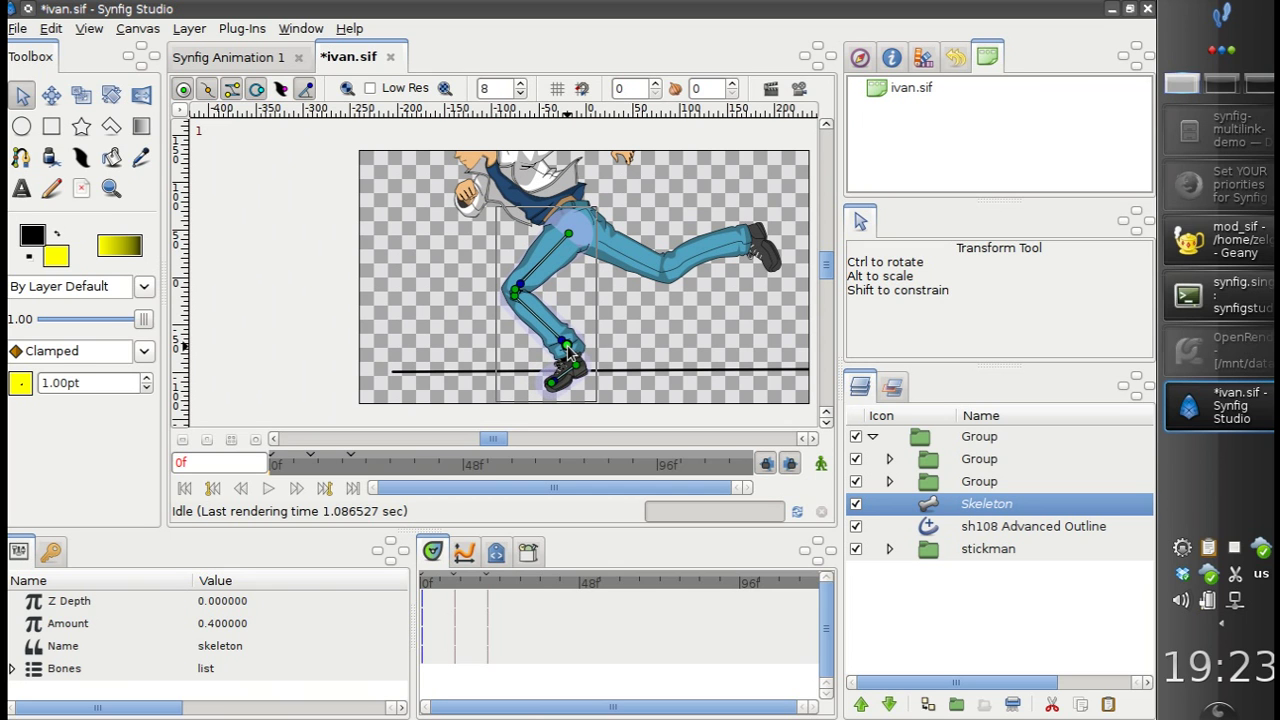
drag(550, 384, 574, 354)
scroll(577, 358, up, 1)
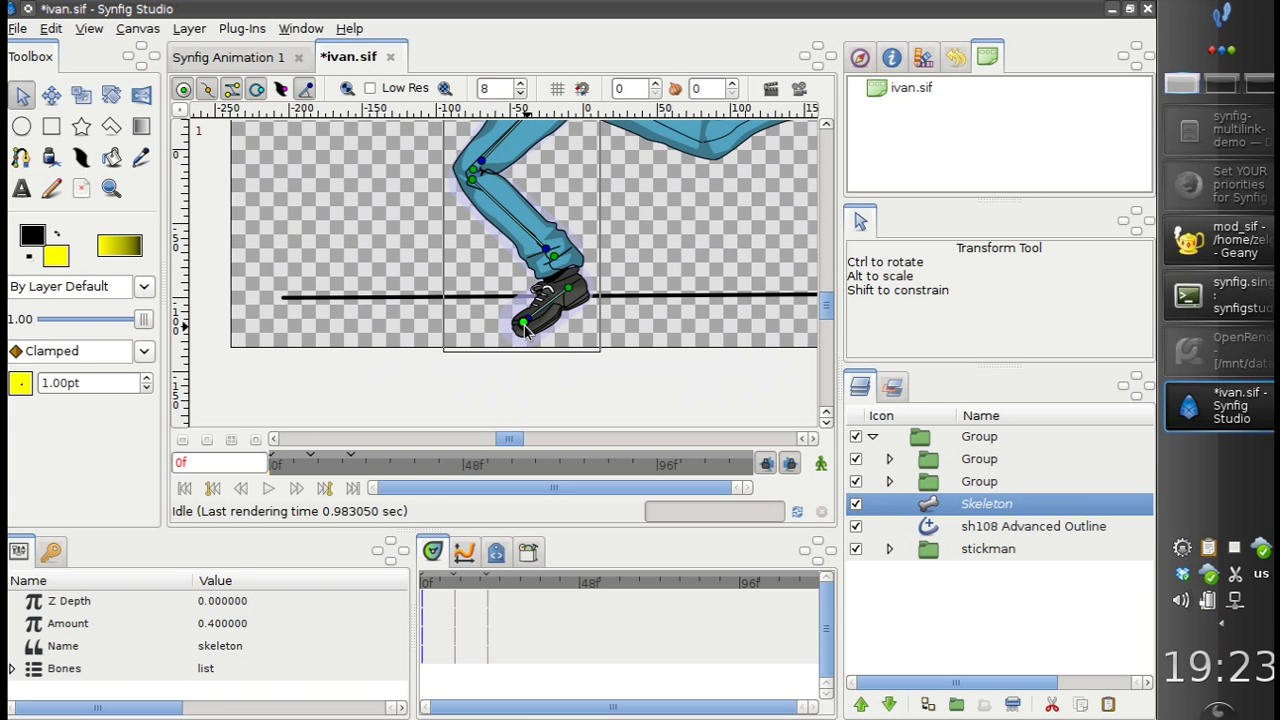
Step: Undo the lower leg and foot test poses, show the bones' width handles, and deselect the Skeleton layer
key(ctrl+z)
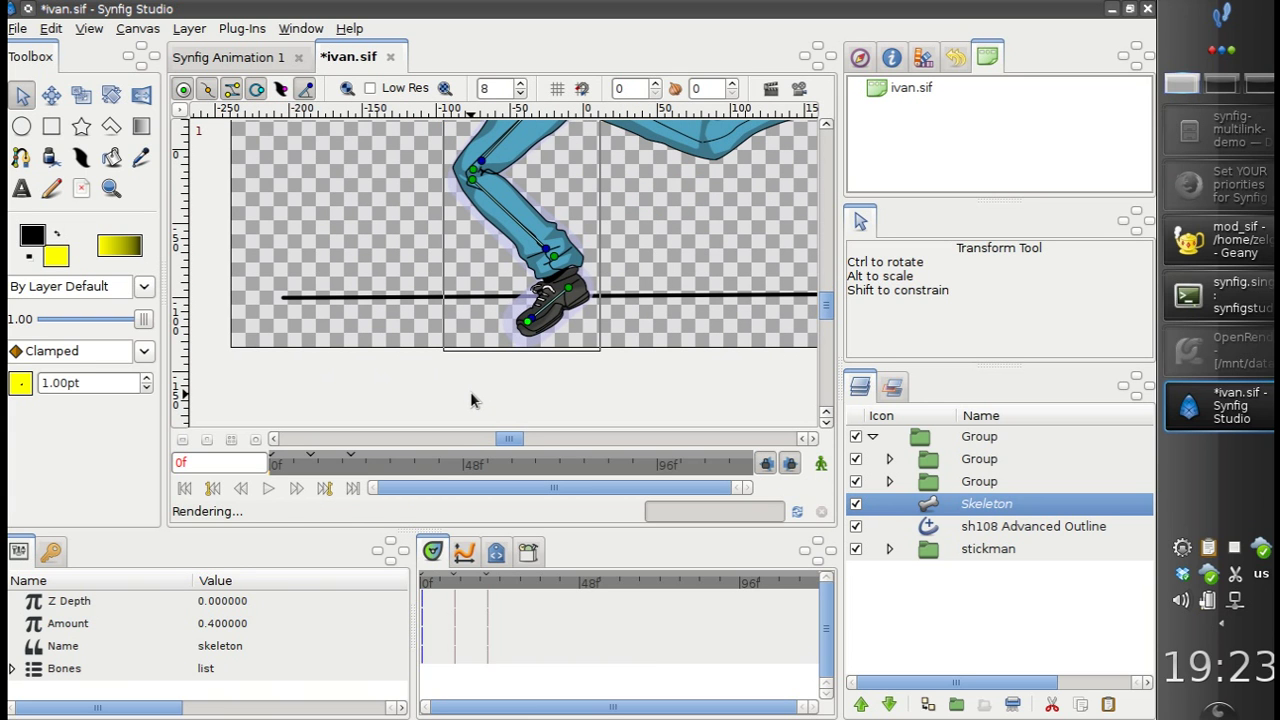
drag(506, 289, 498, 347)
drag(579, 306, 532, 320)
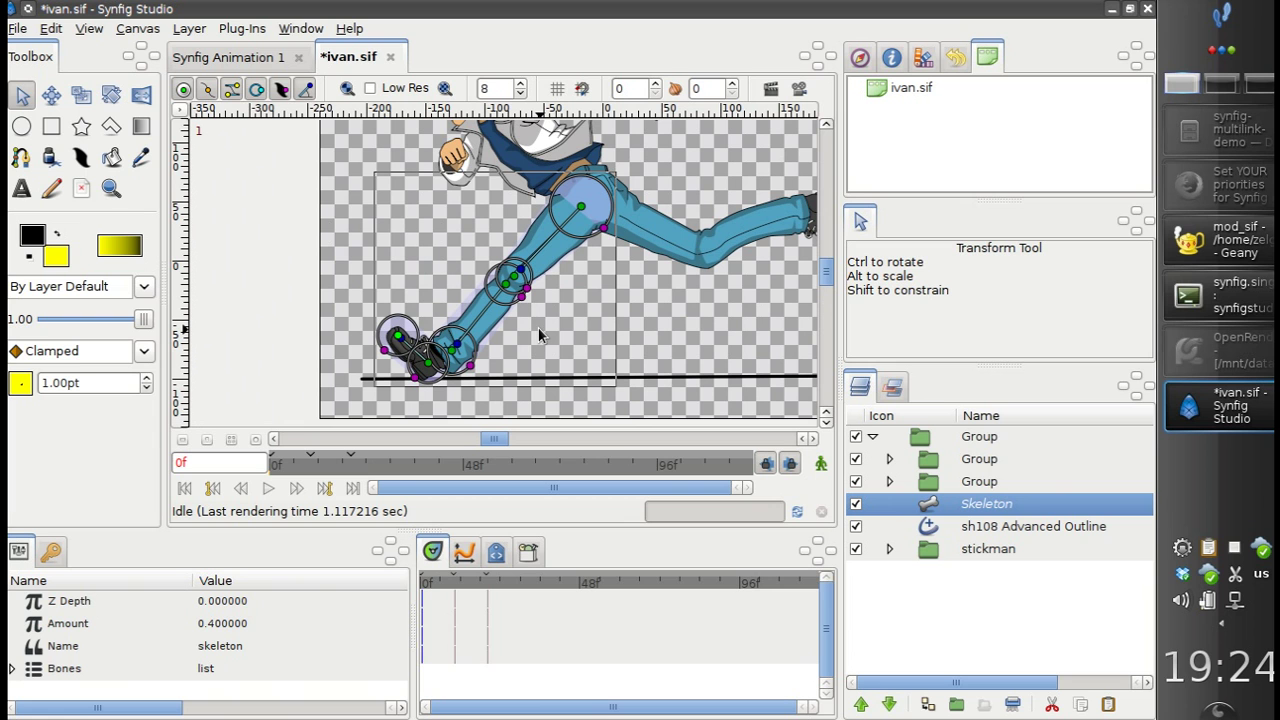
scroll(521, 324, right, 1)
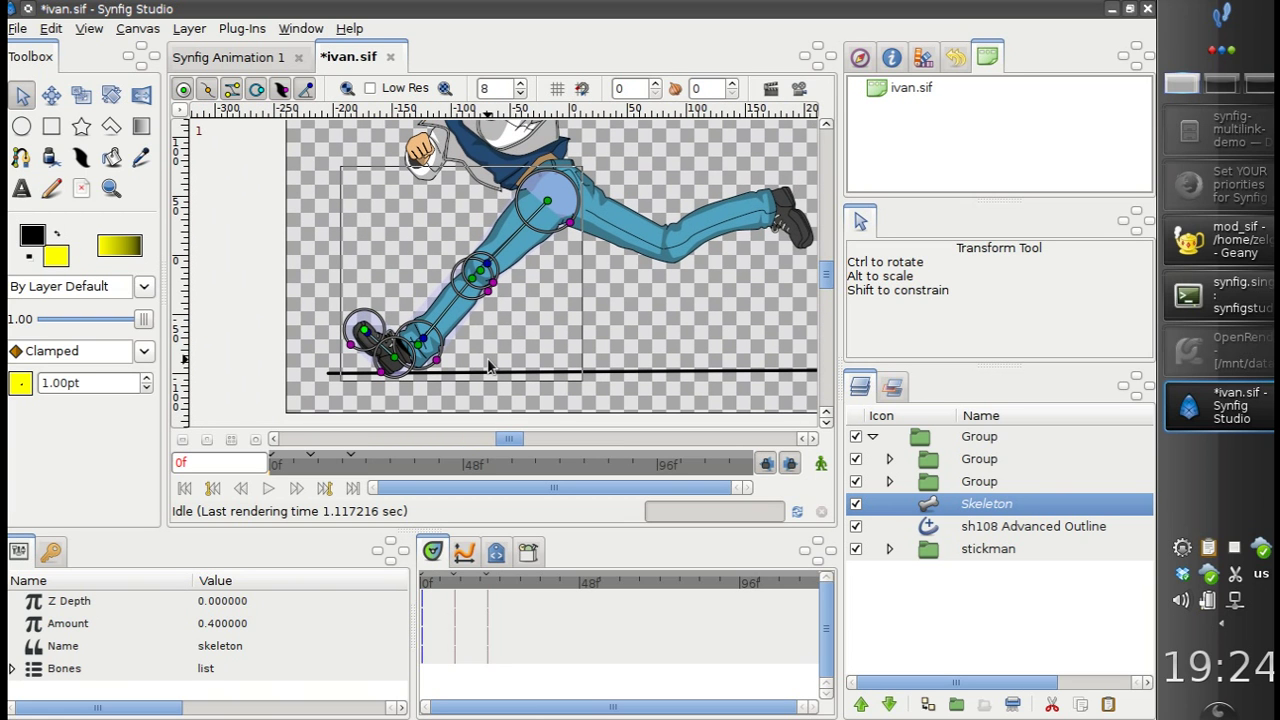
click(365, 238)
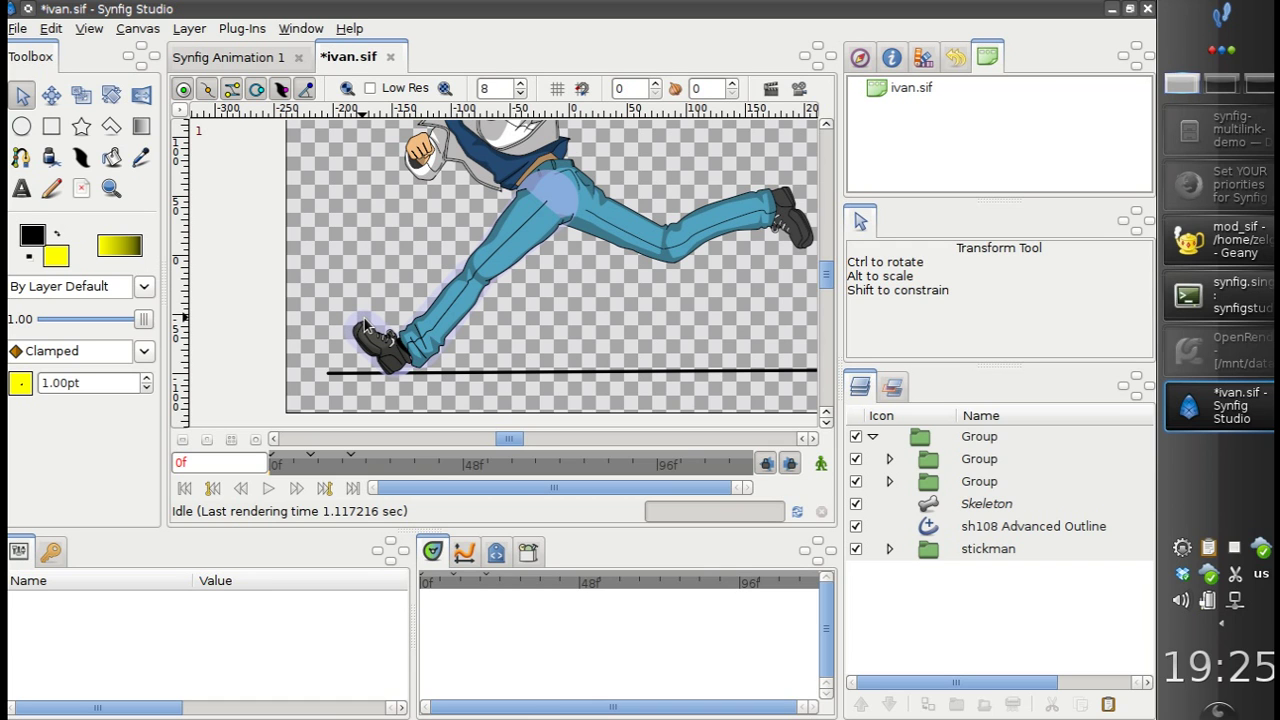
Step: Switch to Firefox to view the Indiegogo campaign for Synfig development and the Synfig Studio home page
click(1199, 200)
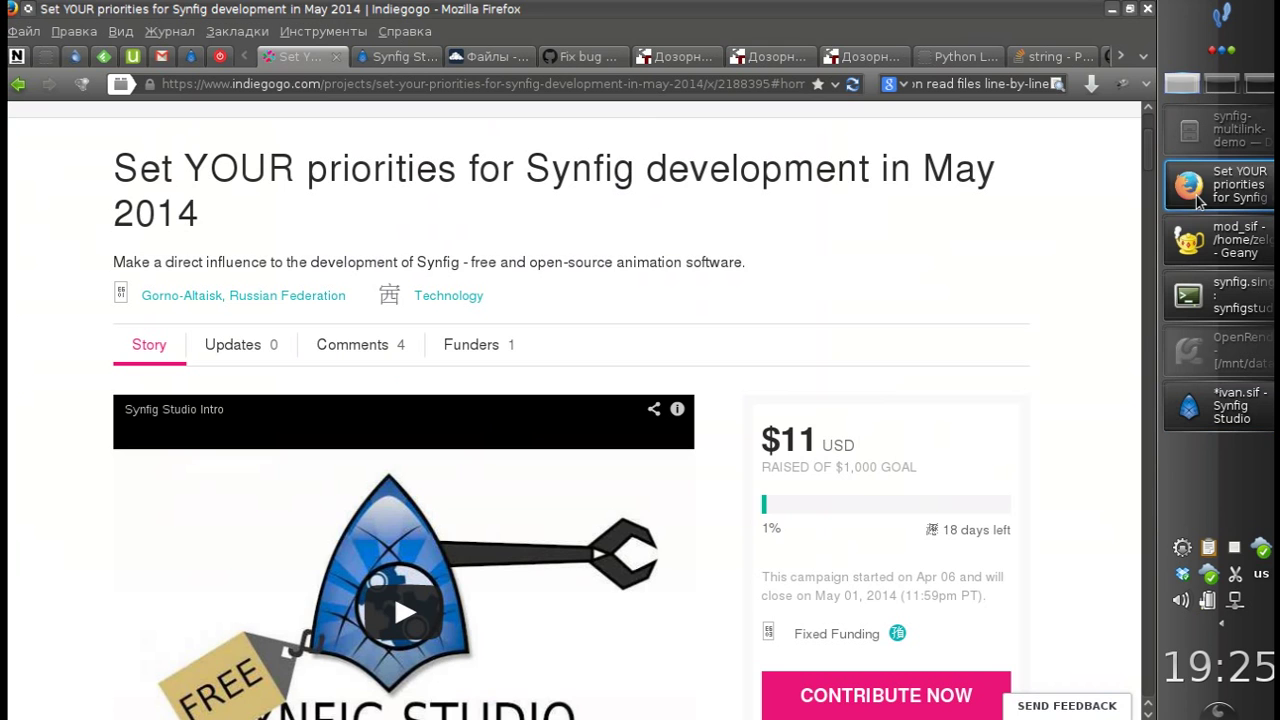
click(385, 60)
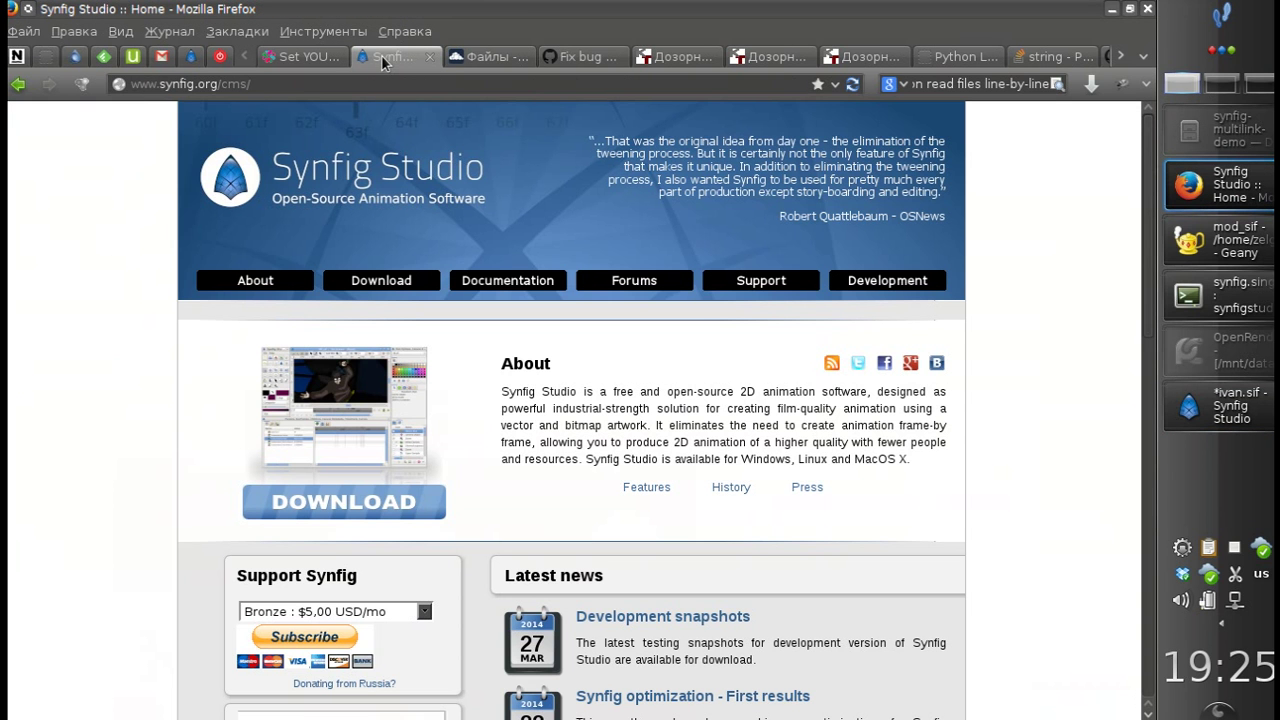
Step: Open the Development Snapshots page from the Synfig site's downloads and look through the Windows, Linux and Mac OS X packages
click(358, 284)
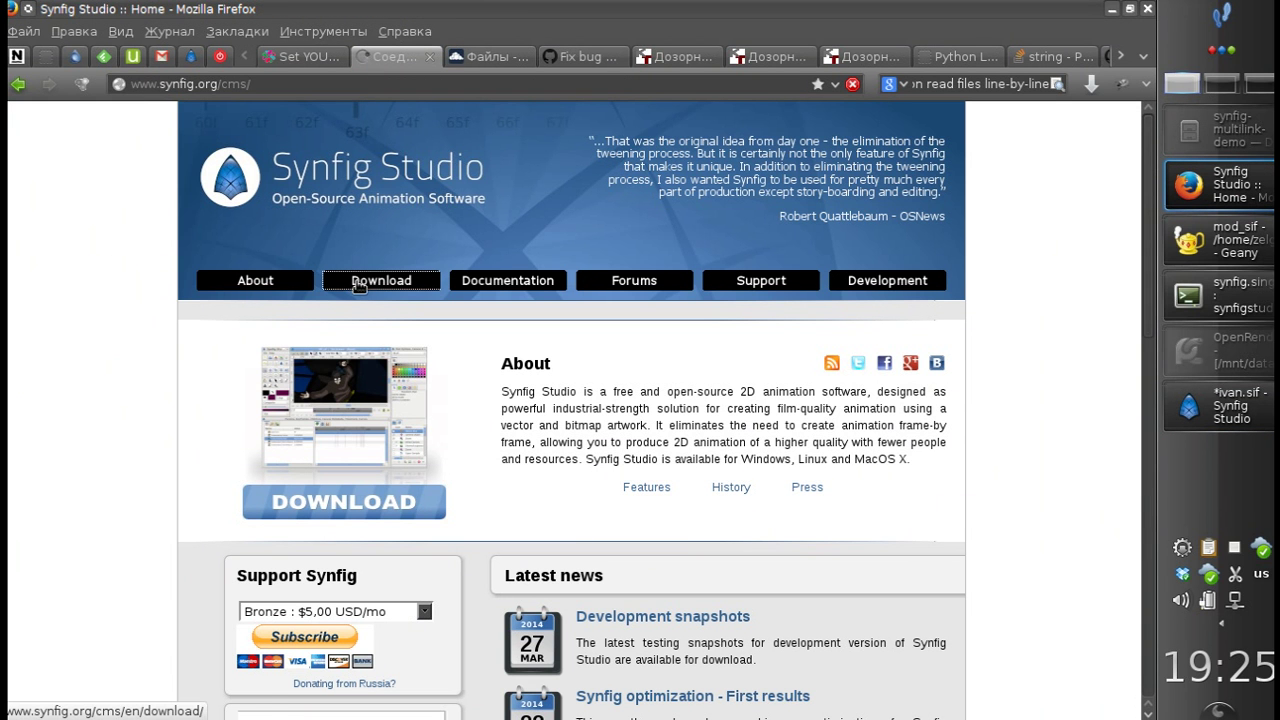
click(733, 484)
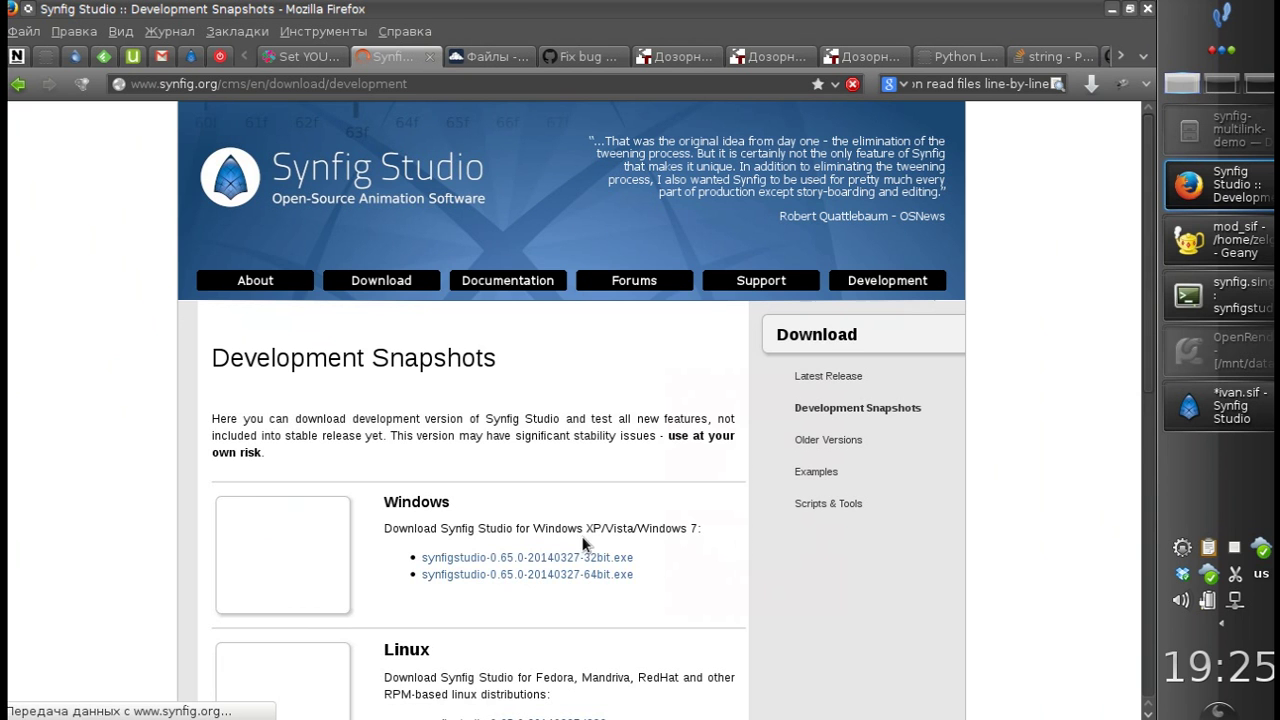
scroll(705, 505, down, 6)
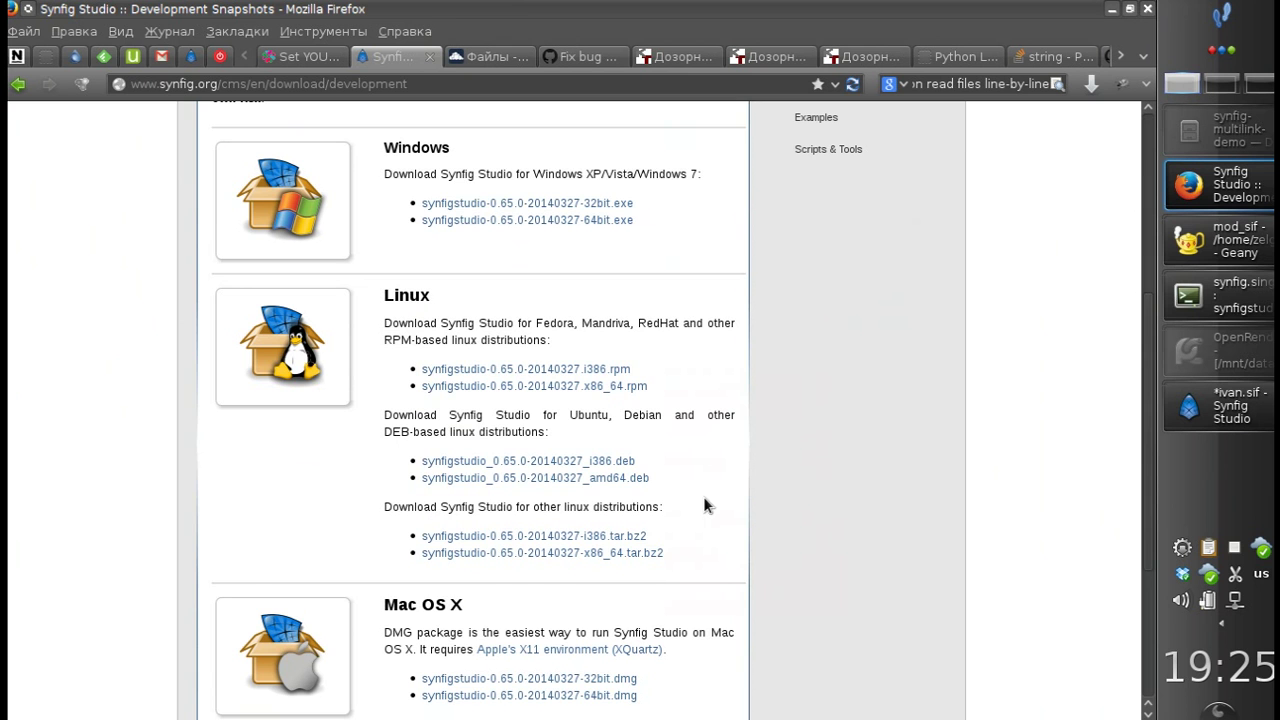
scroll(800, 452, up, 6)
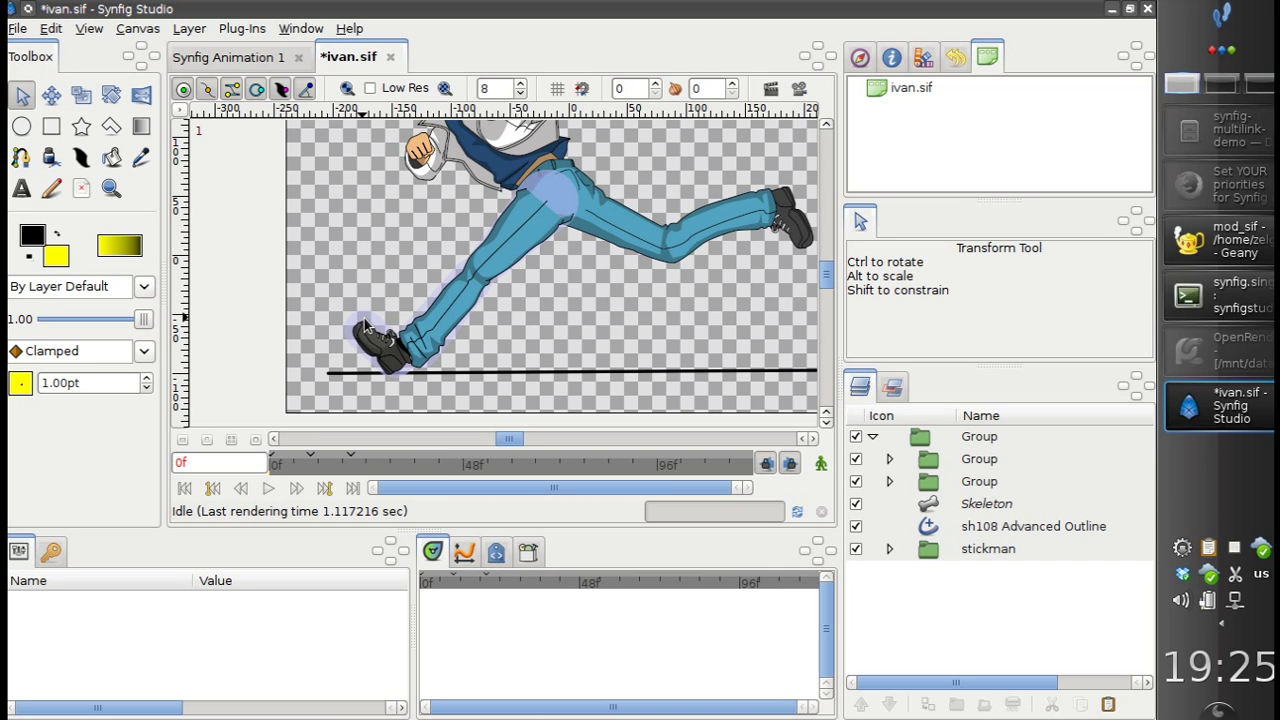
Step: Switch to Firefox, go from the Synfig home page to the development snapshot downloads, and review the packages offered for each platform
click(1198, 200)
click(384, 58)
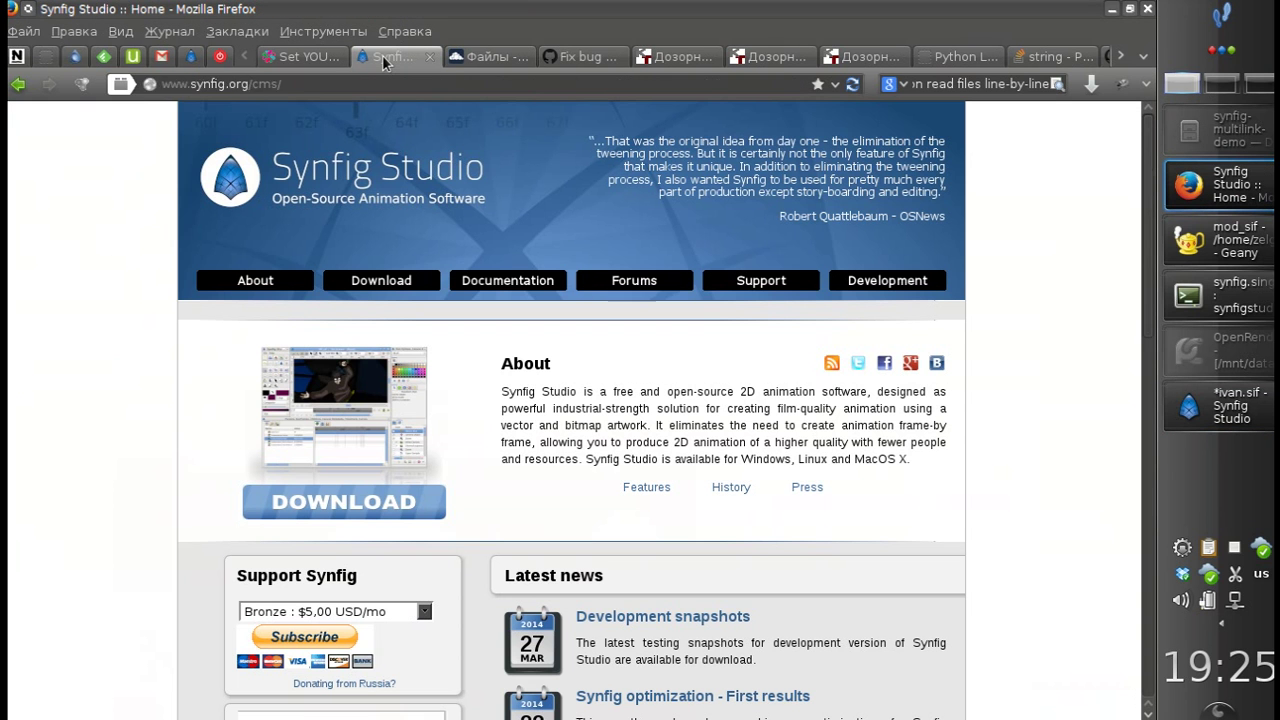
click(358, 284)
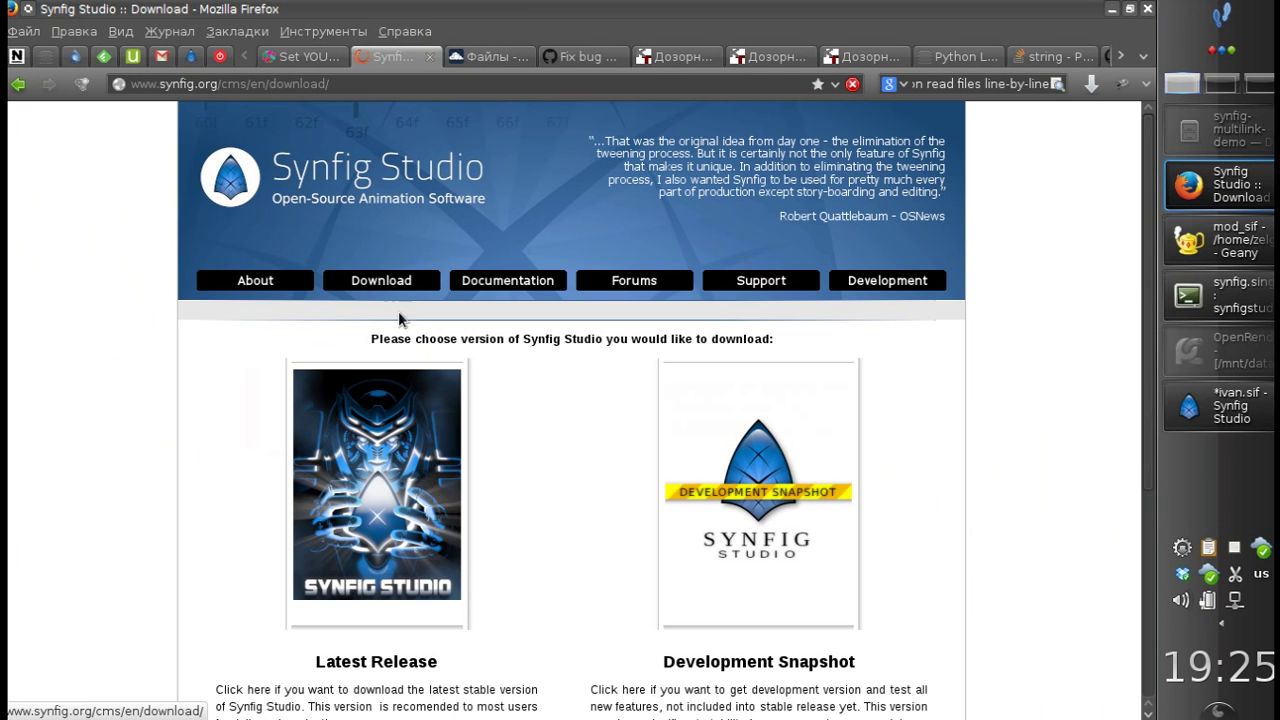
click(732, 484)
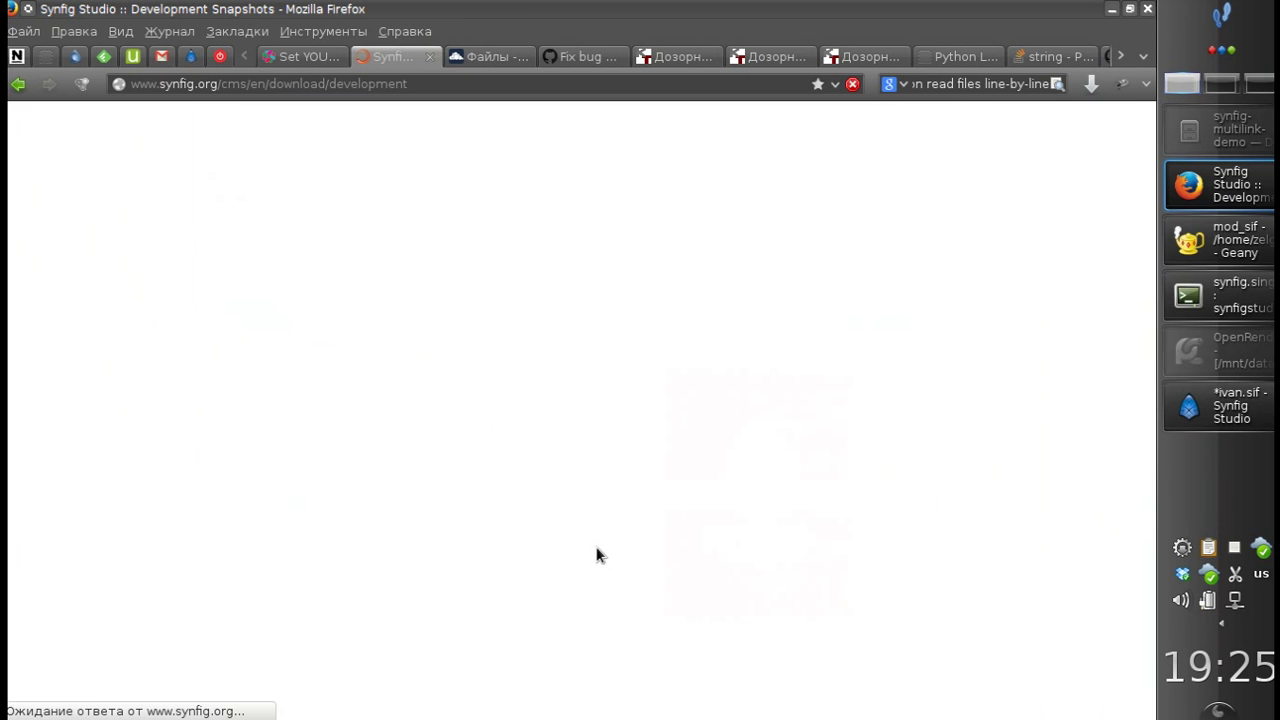
scroll(705, 505, down, 5)
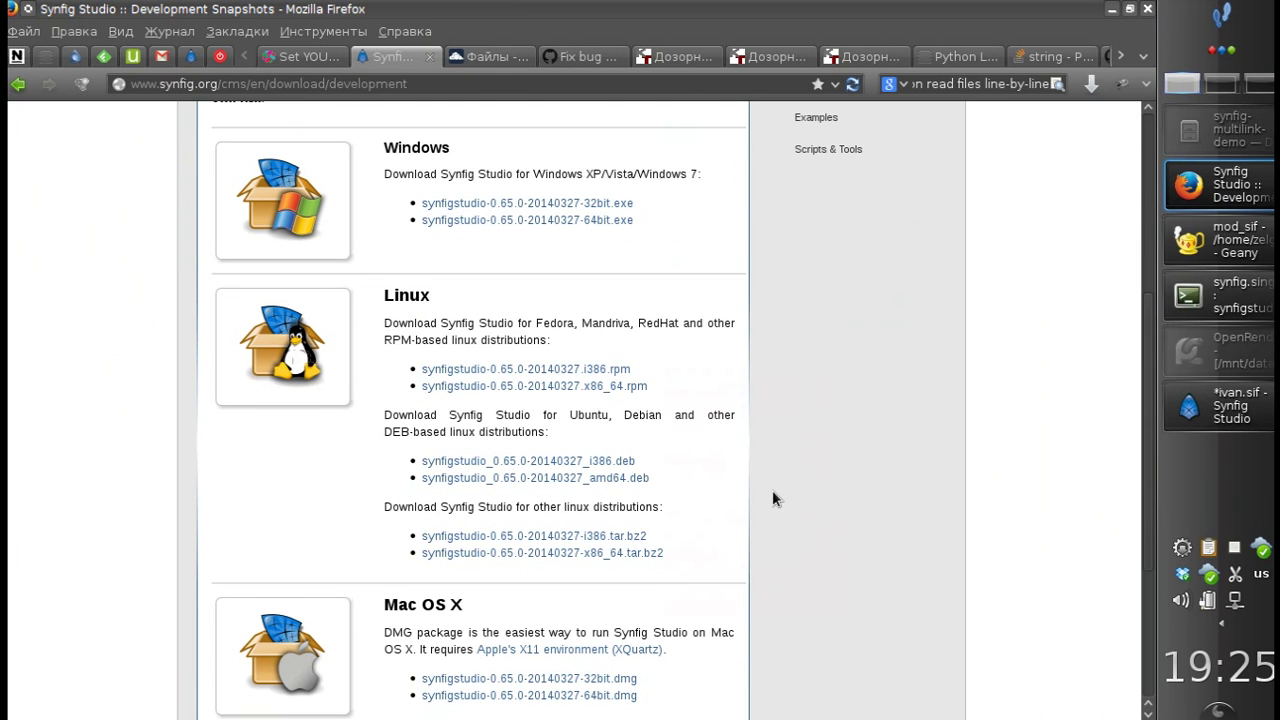
scroll(772, 490, up, 5)
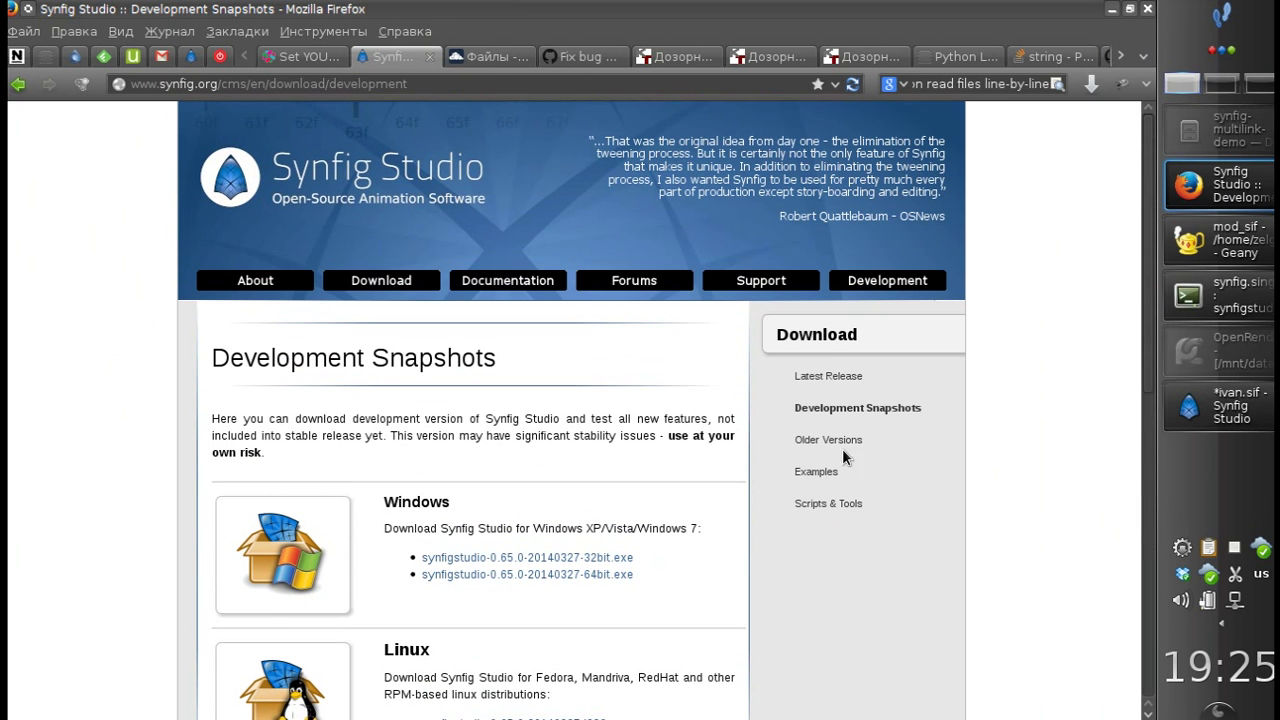